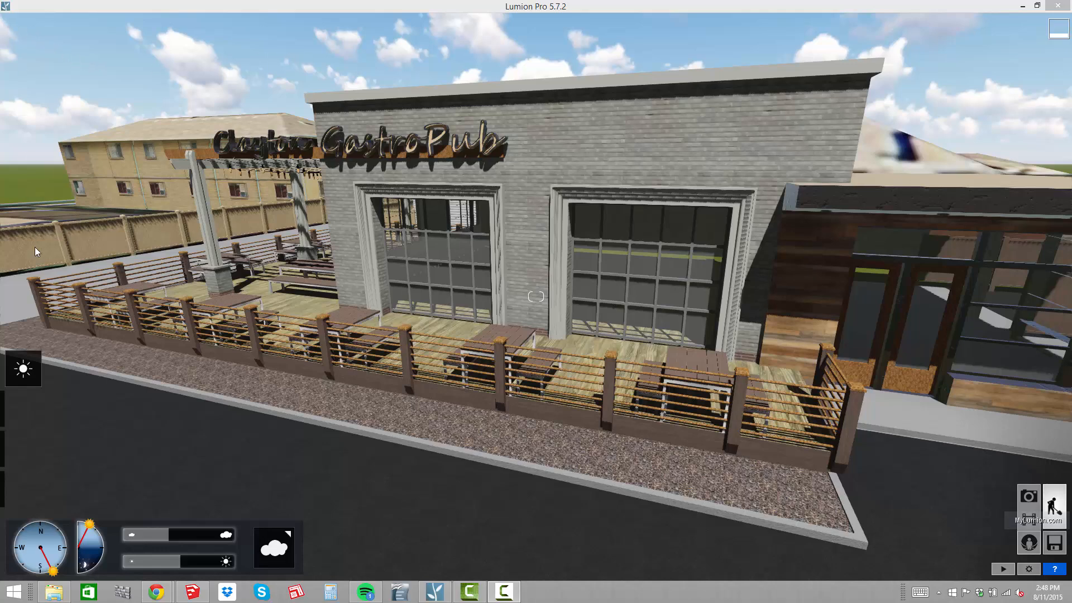
# Switch to Objects editing and bring up the list of scene layers
pyautogui.click(13, 494)
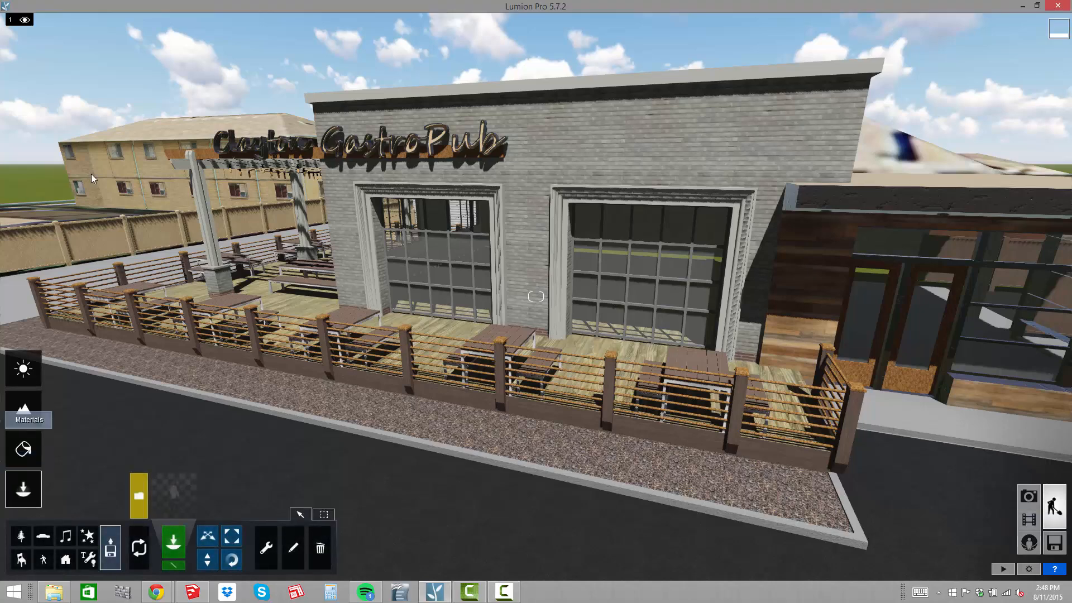
pyautogui.moveTo(30, 502)
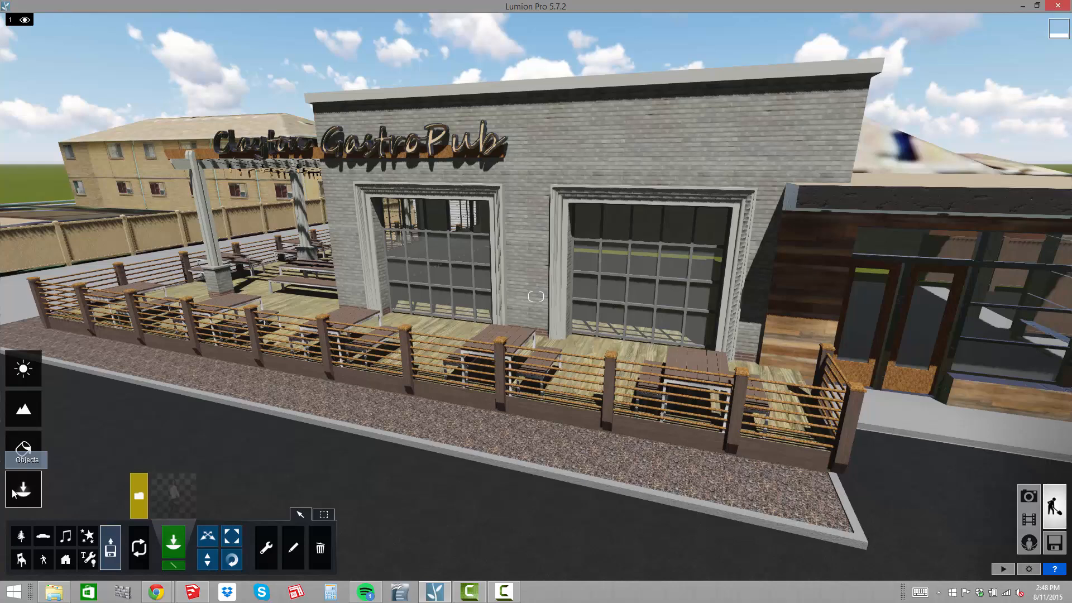
pyautogui.moveTo(15, 23)
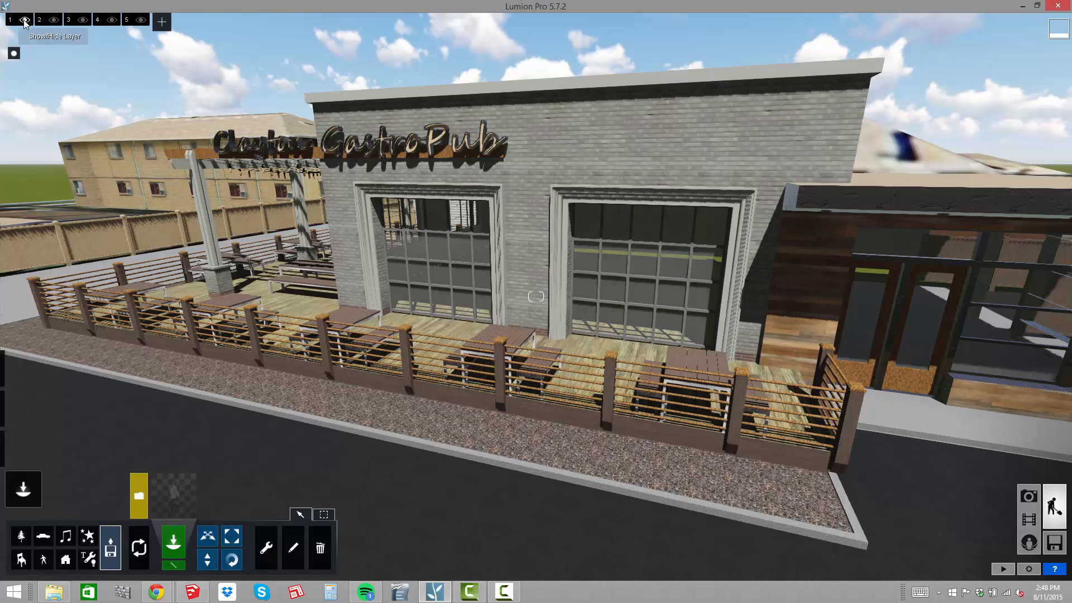
# Hide and show layer 1 to check which objects it contains
pyautogui.click(25, 21)
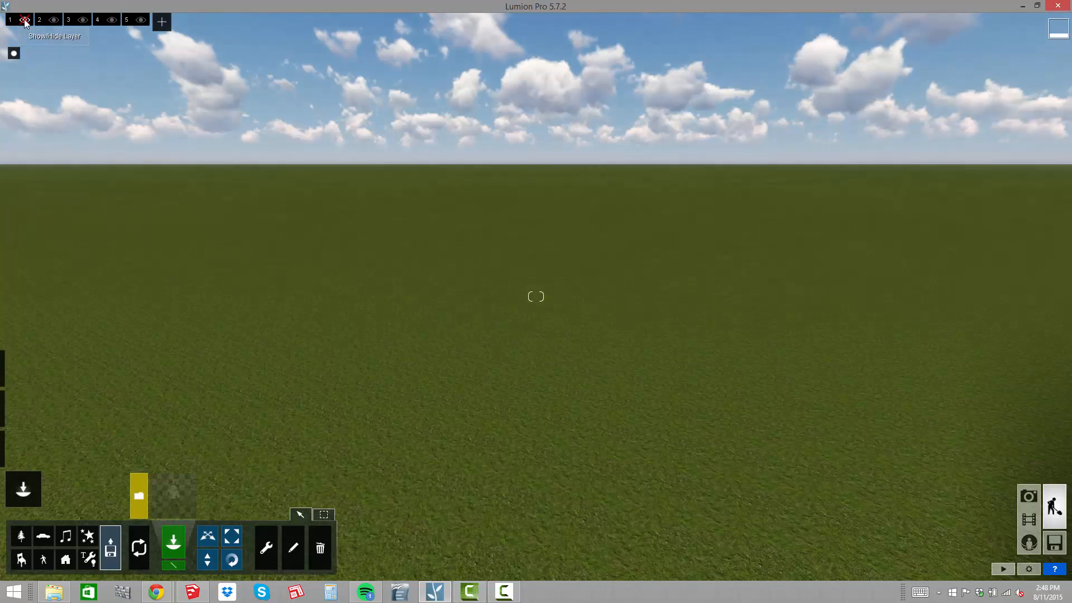
pyautogui.click(25, 21)
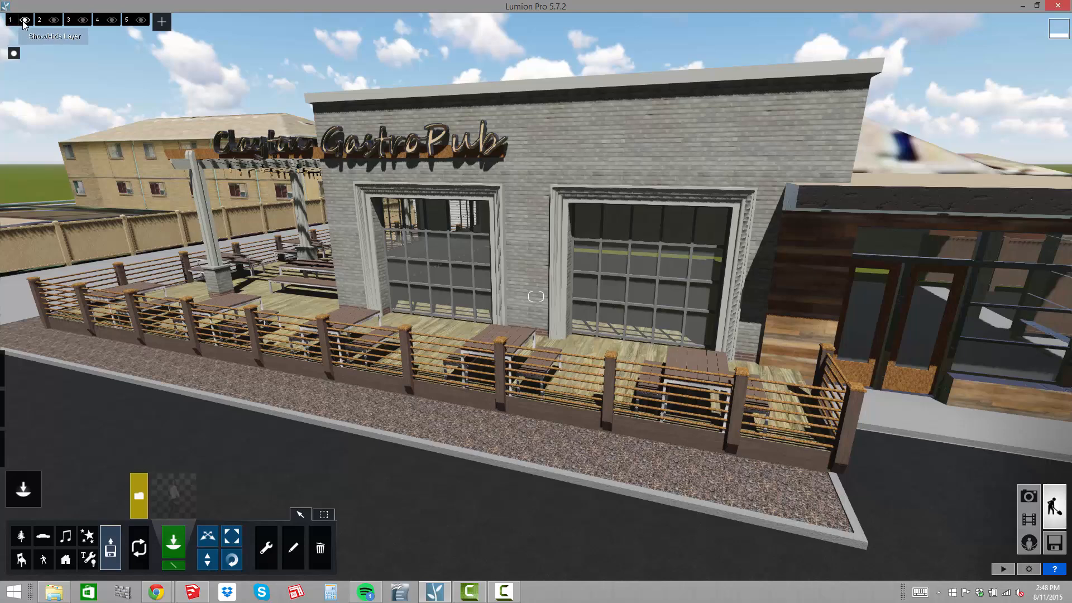
pyautogui.click(24, 20)
pyautogui.click(24, 20)
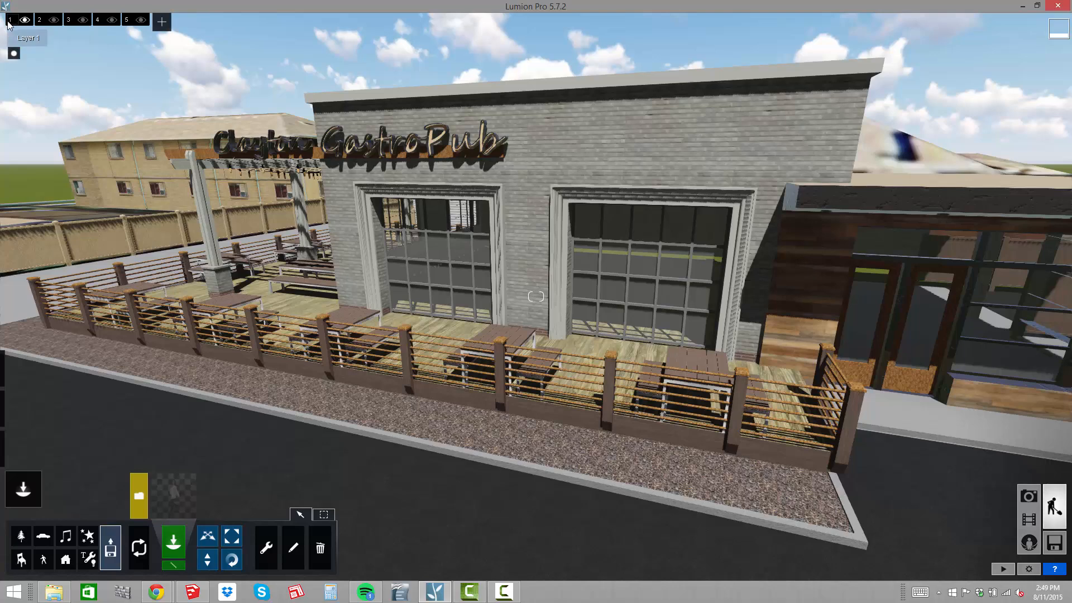
# Rename layer 1 as Imported Models and layer 2 as Landscape Elements
pyautogui.click(9, 23)
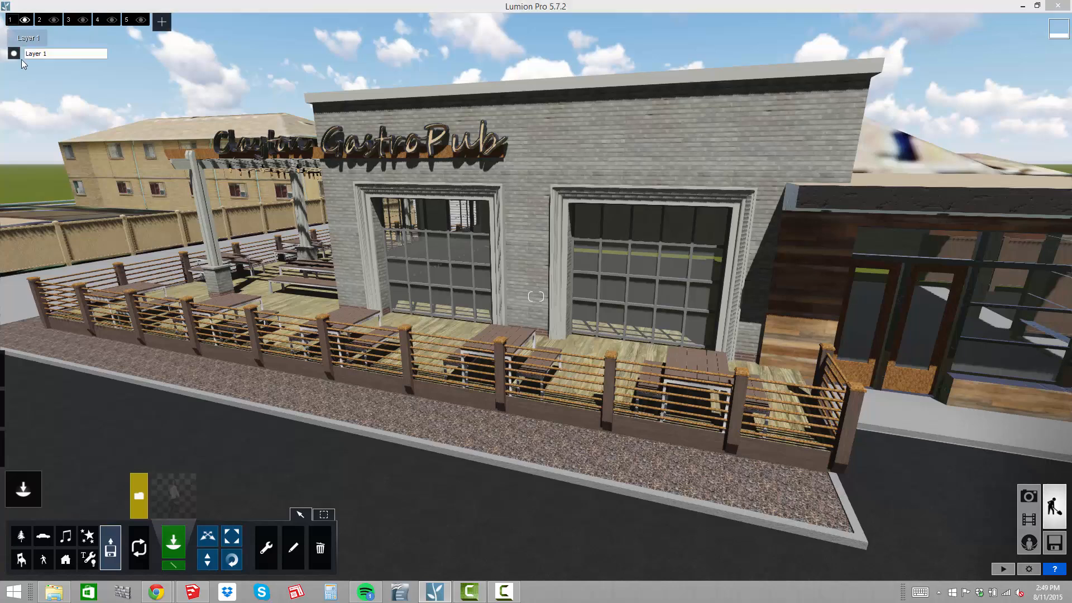
pyautogui.moveTo(66, 55); pyautogui.dragTo(80, 56)
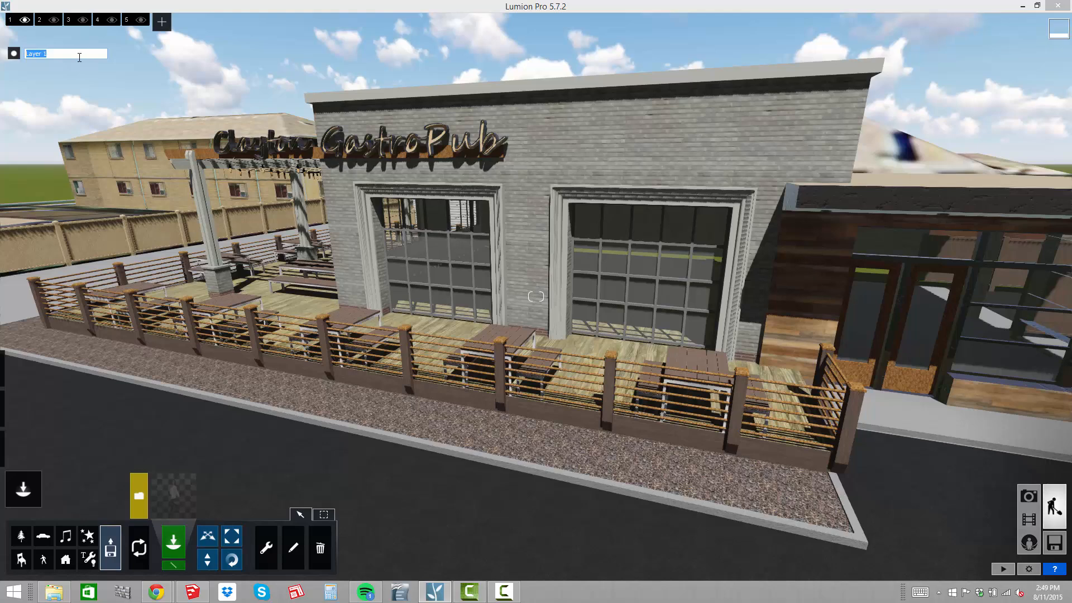
pyautogui.write('Imported Models')
pyautogui.click(40, 22)
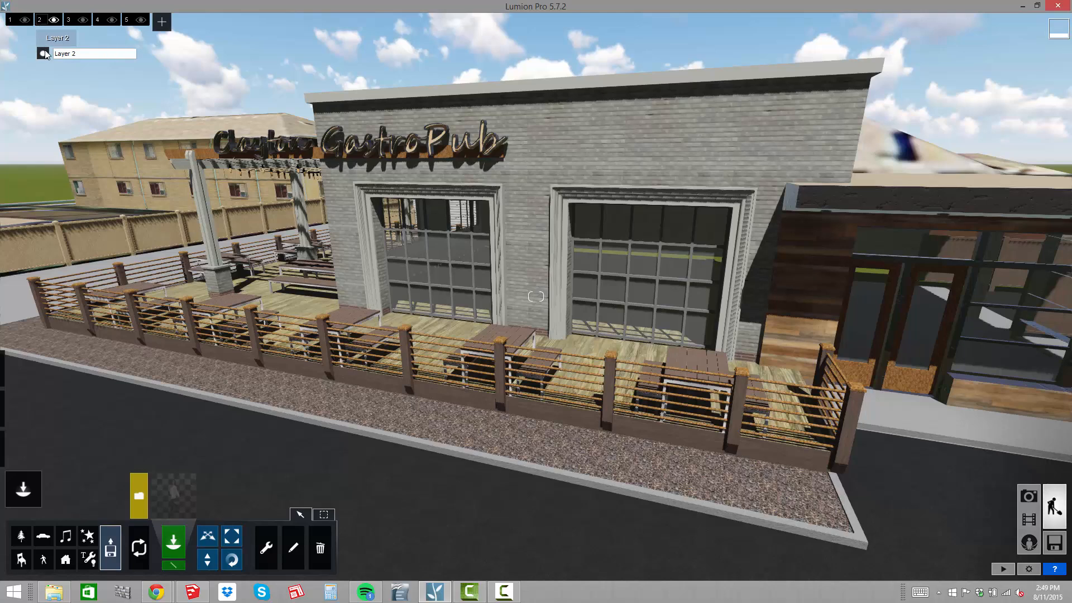
pyautogui.click(92, 56)
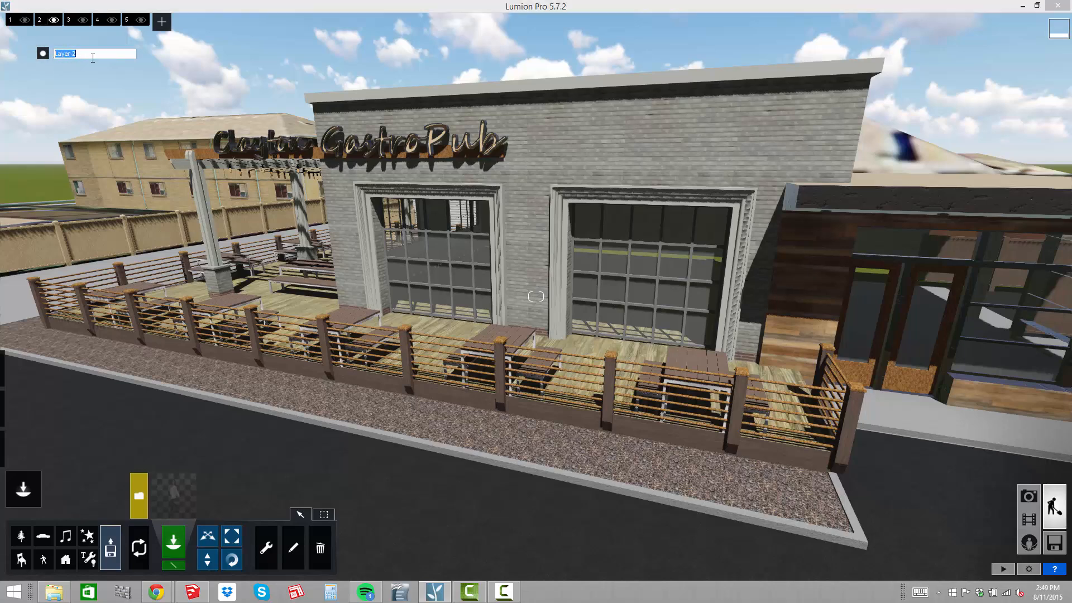
pyautogui.write('Landscape Elements')
# Rename layer 3 as 2D People and layer 4 as 3D People
pyautogui.click(69, 21)
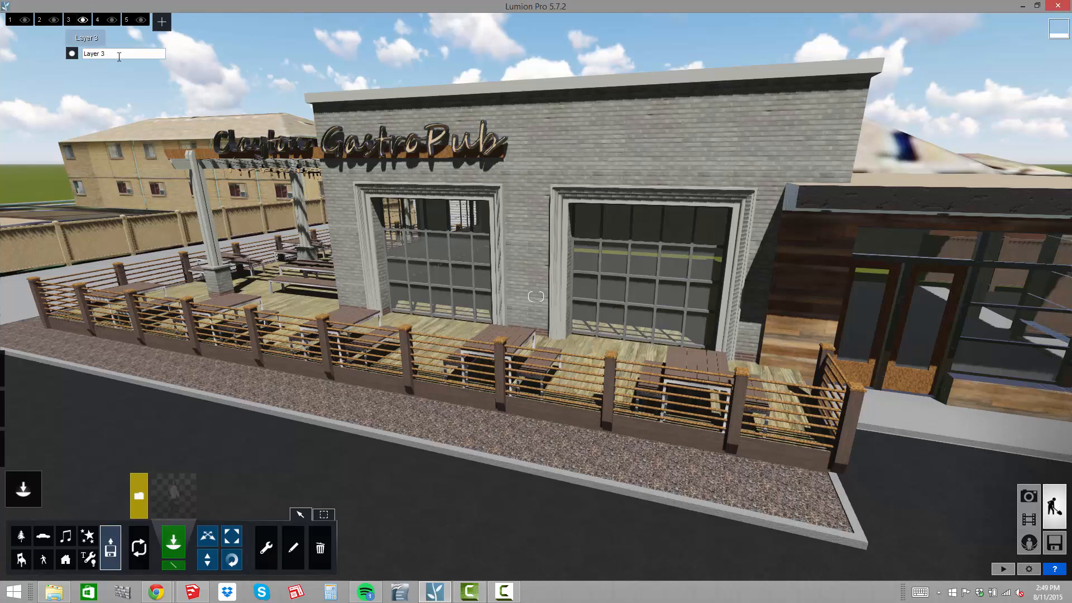
pyautogui.click(80, 56)
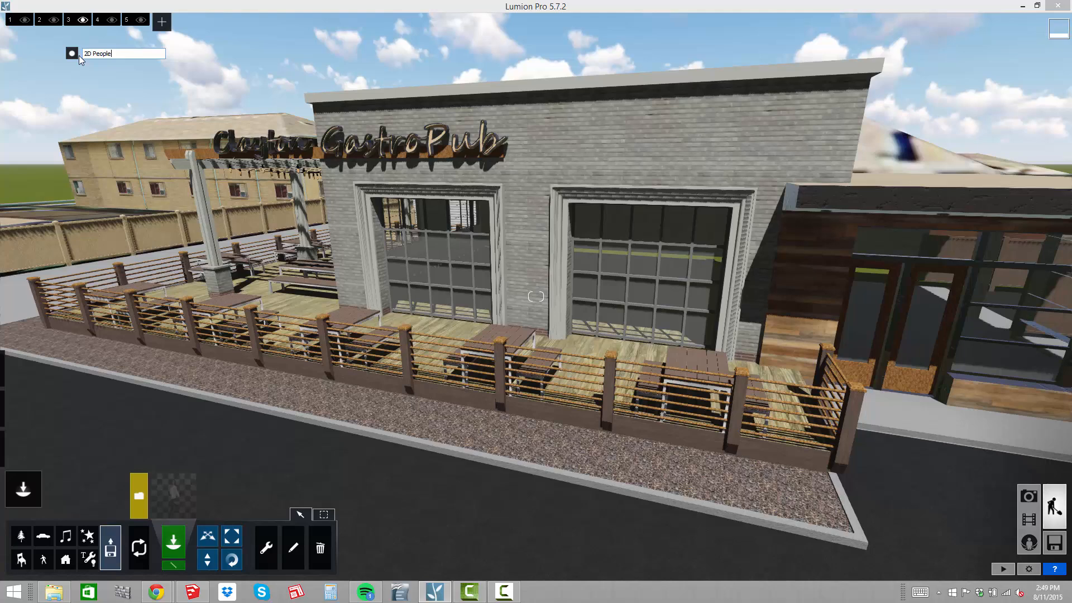
pyautogui.click(99, 21)
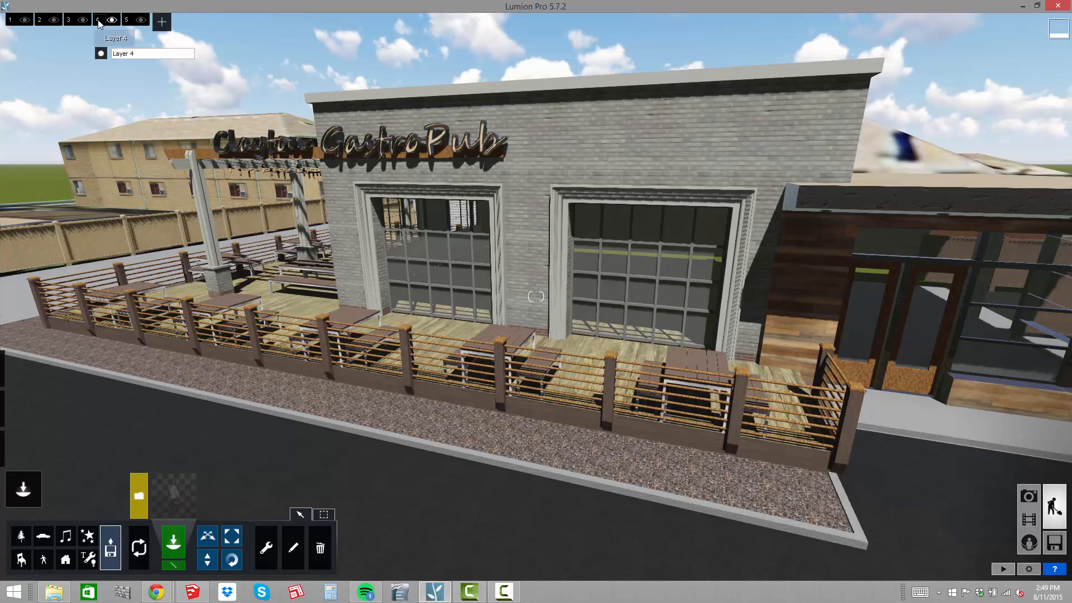
pyautogui.click(112, 53)
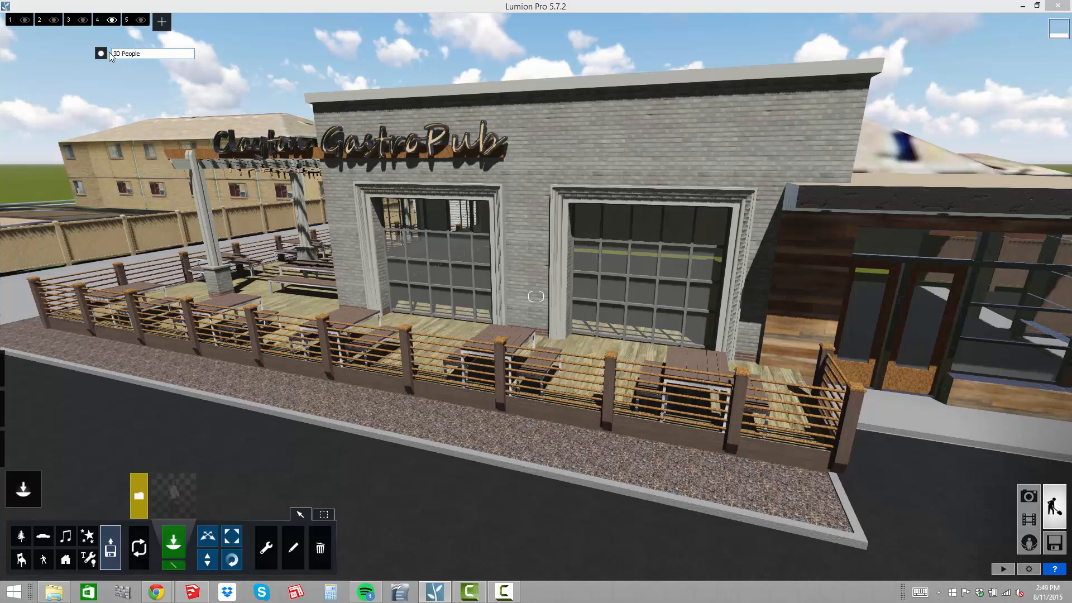
pyautogui.press('Return')
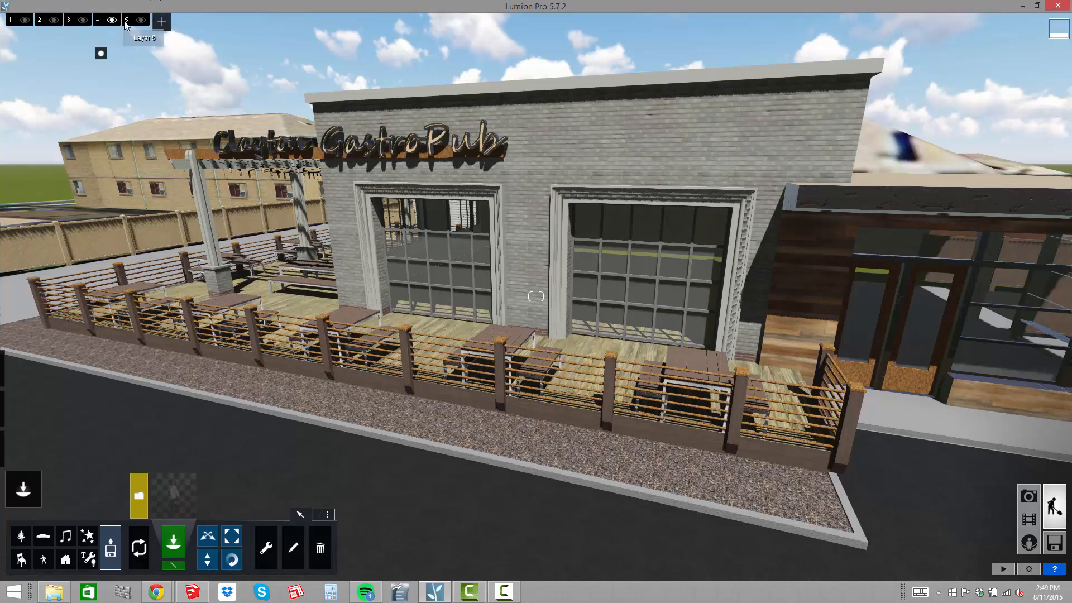
# Rename layer 5 as Entourage
pyautogui.click(126, 22)
pyautogui.click(138, 54)
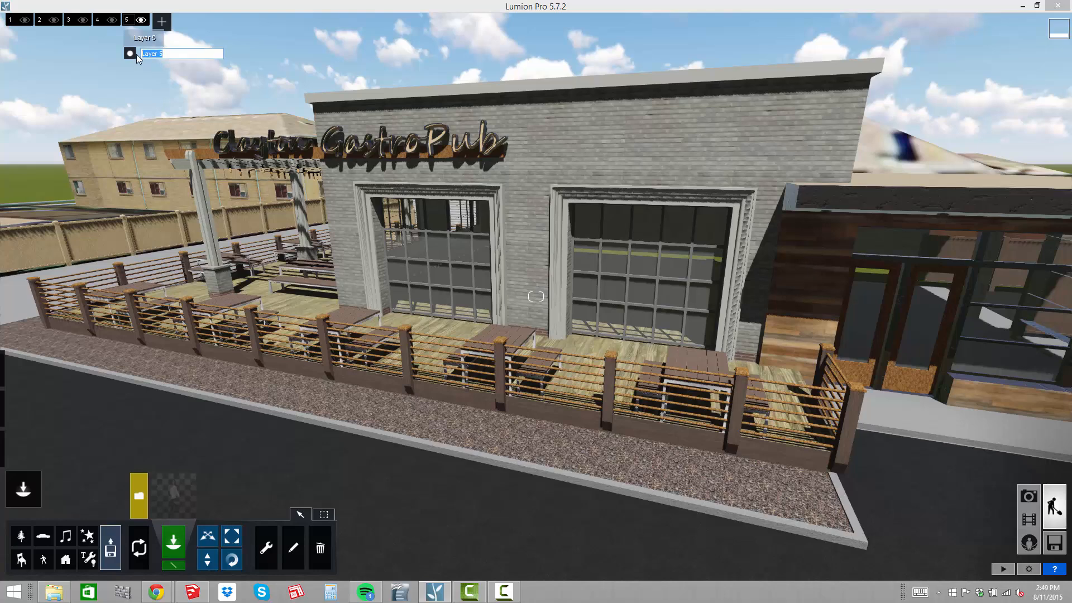
pyautogui.write('Entourage')
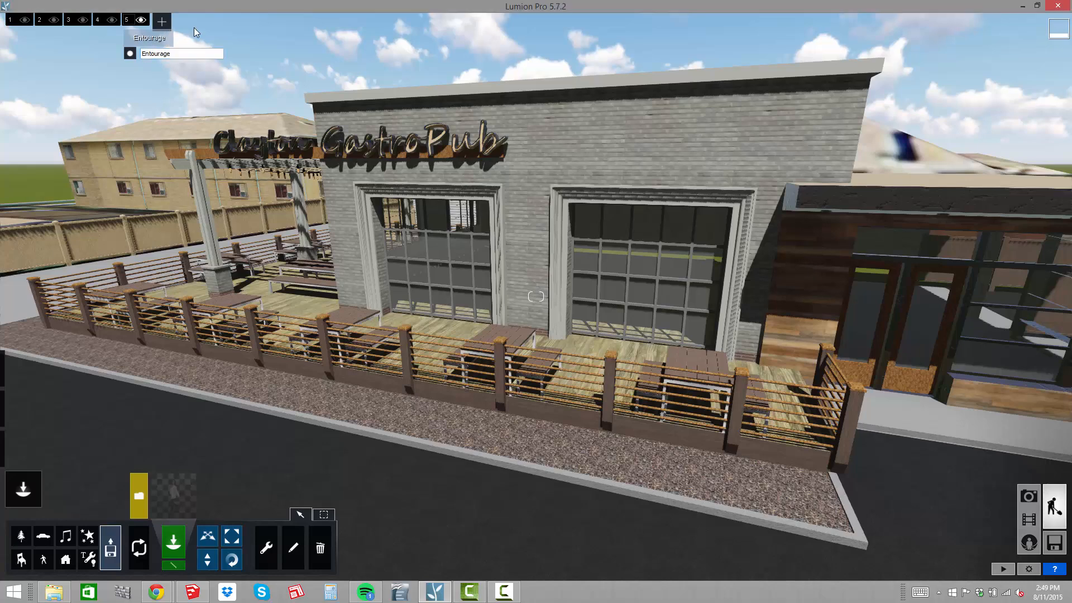
# Add a sixth layer and name it Lighting
pyautogui.click(162, 22)
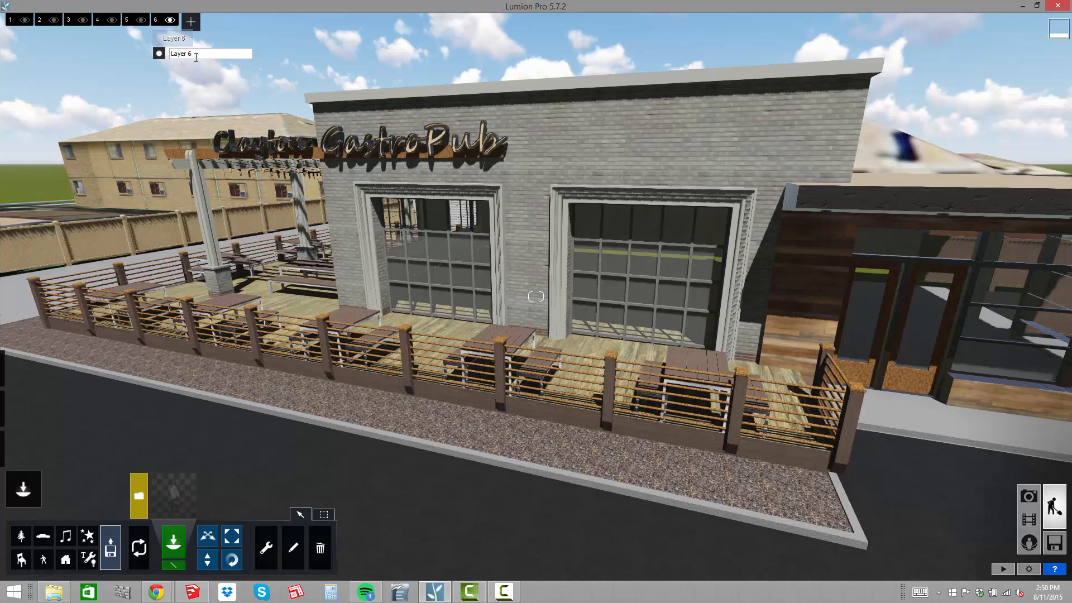
pyautogui.moveTo(190, 54); pyautogui.dragTo(159, 54)
pyautogui.write('Lighting')
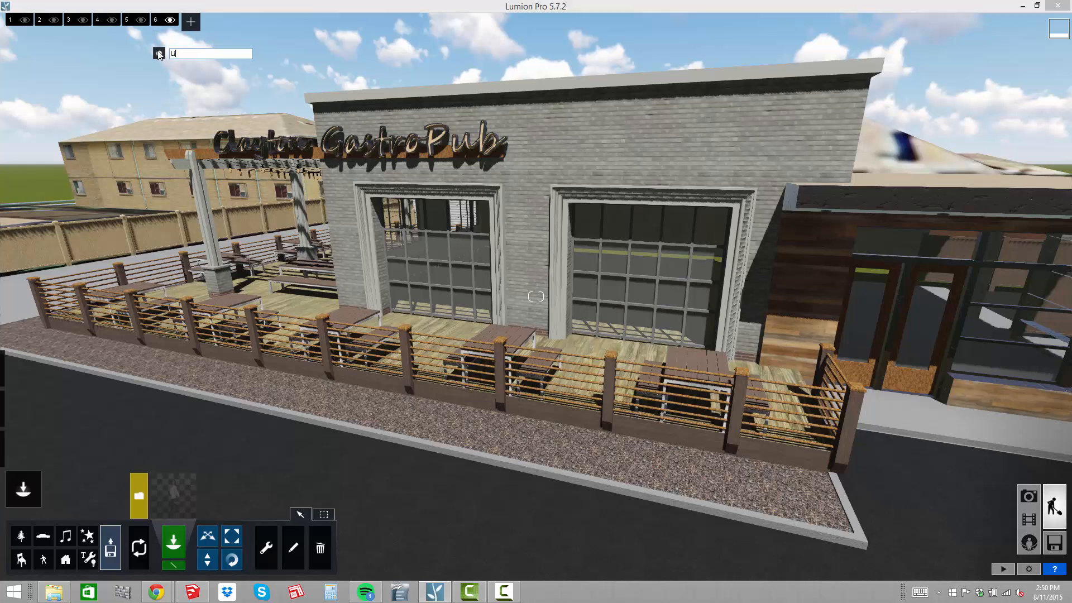
pyautogui.click(287, 42)
# Make the Imported Models layer the active layer and leave it visible
pyautogui.press('s')
pyautogui.moveTo(264, 99); pyautogui.dragTo(264, 190, button='right')
pyautogui.press('s')
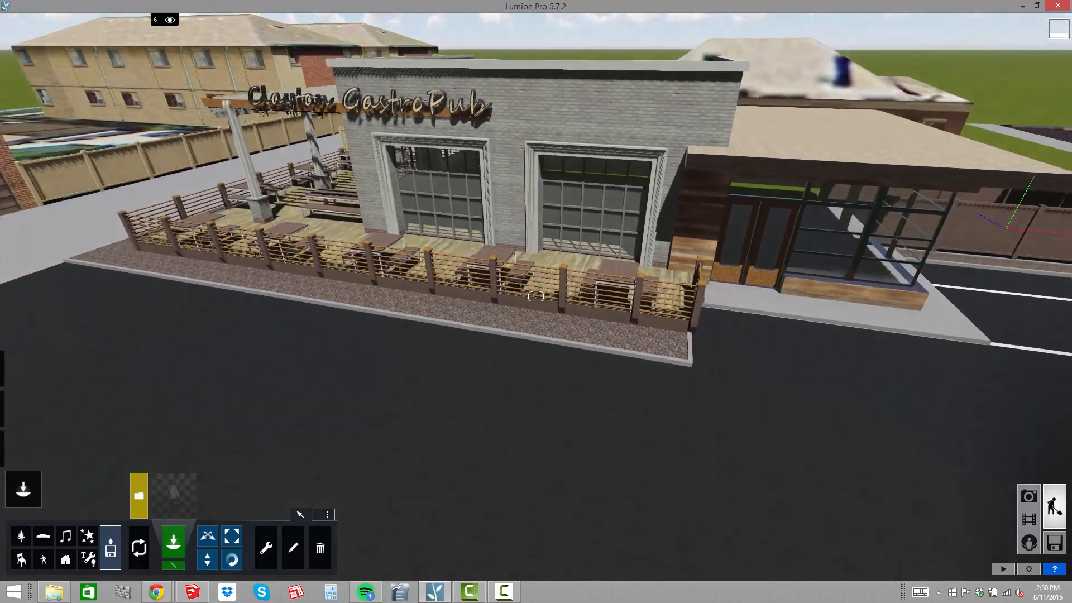
pyautogui.press('w')
pyautogui.moveTo(90, 95); pyautogui.dragTo(2, 5, button='right')
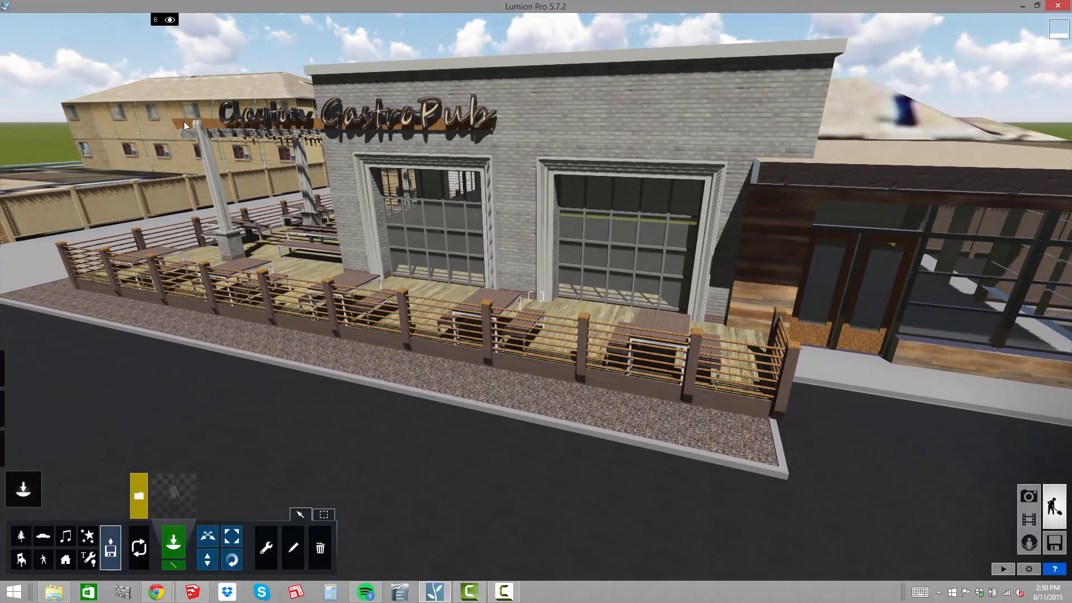
pyautogui.moveTo(11, 22)
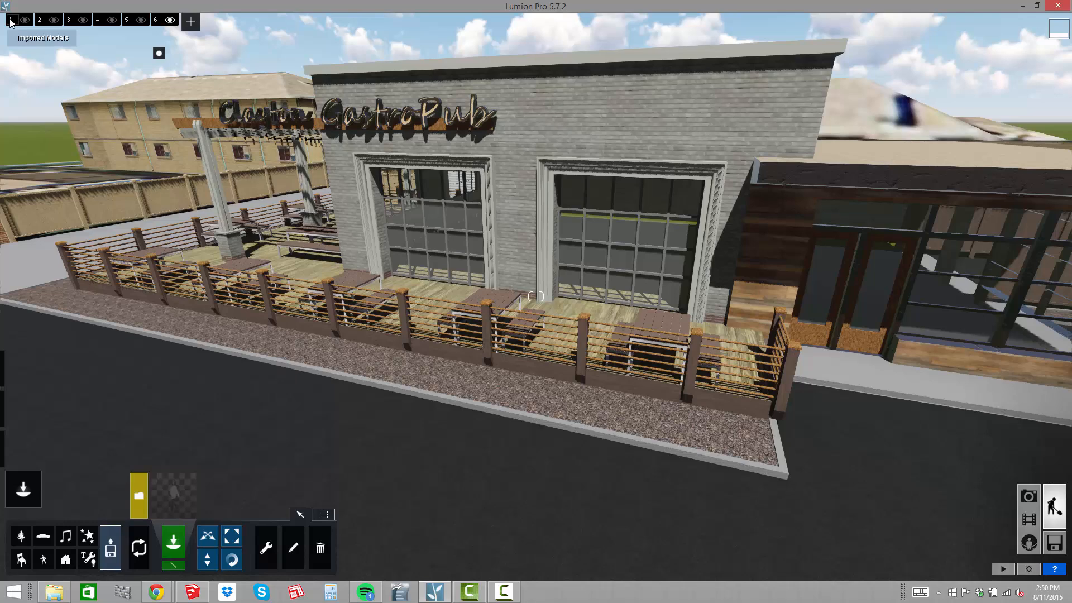
pyautogui.click(11, 23)
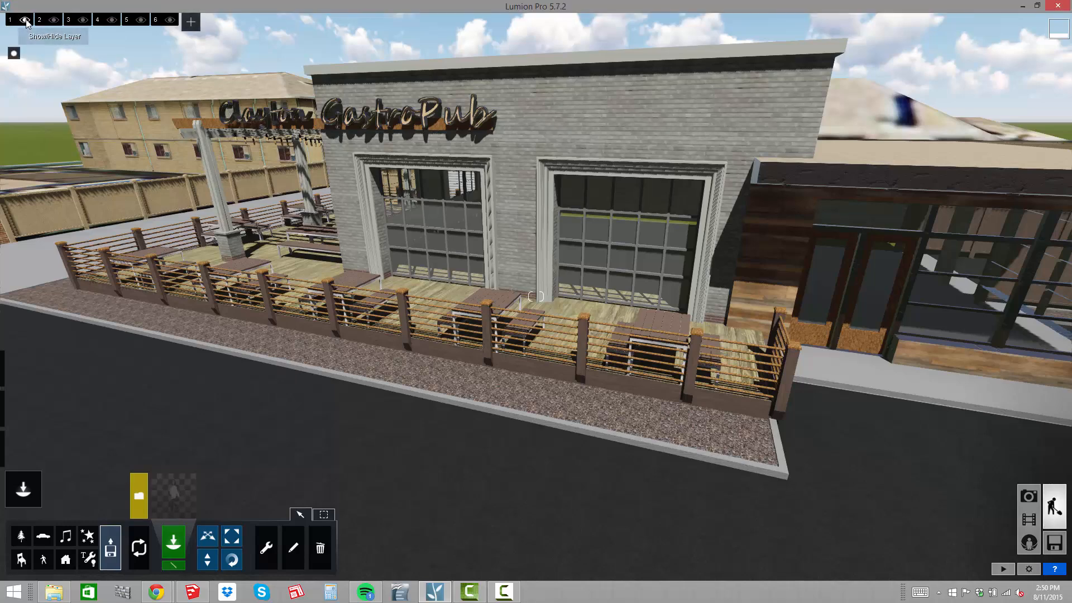
pyautogui.click(26, 24)
pyautogui.click(26, 24)
pyautogui.press('s')
pyautogui.moveTo(264, 131)
pyautogui.mouseDown(button='right')
pyautogui.moveTo(267, 173)
pyautogui.moveTo(282, 134)
pyautogui.mouseUp(button='right')
pyautogui.press('w')
pyautogui.press('w')
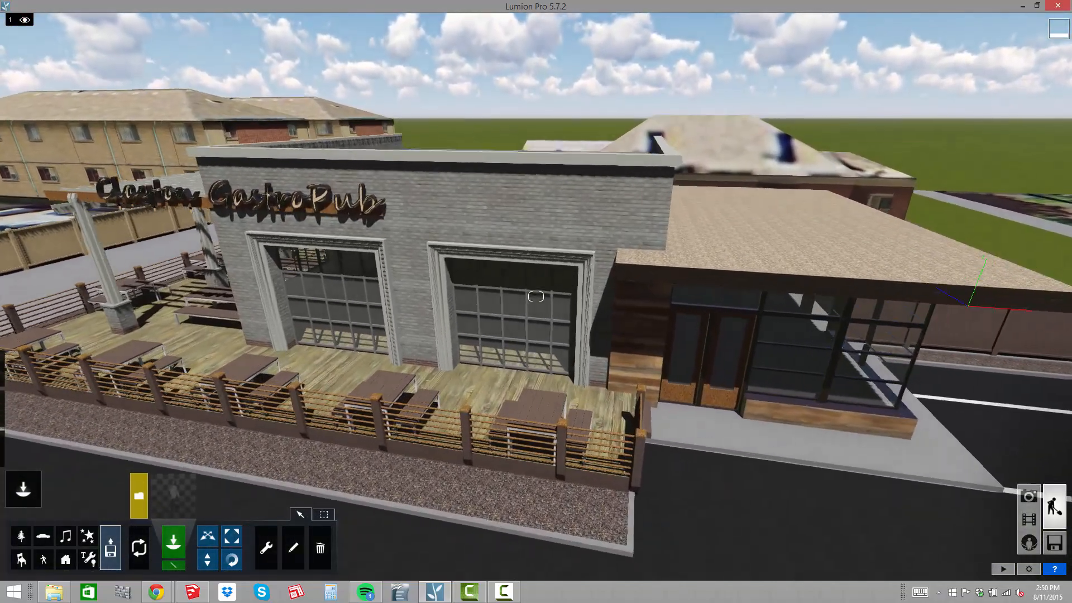
pyautogui.moveTo(10, 22)
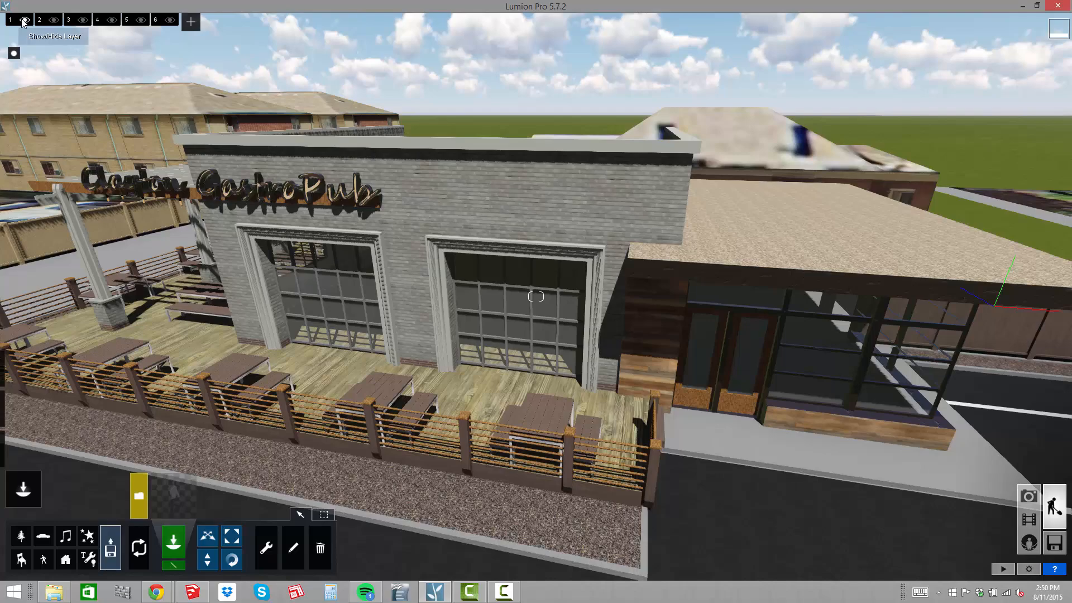
pyautogui.moveTo(24, 22); pyautogui.dragTo(12, 33, button='right')
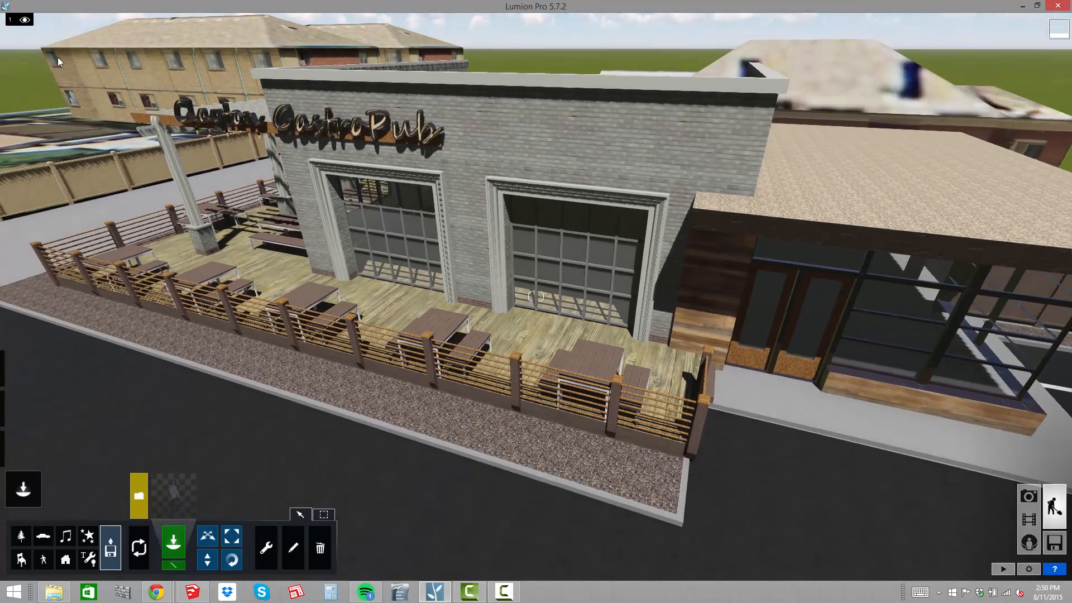
pyautogui.scroll(-5, 304, 307)
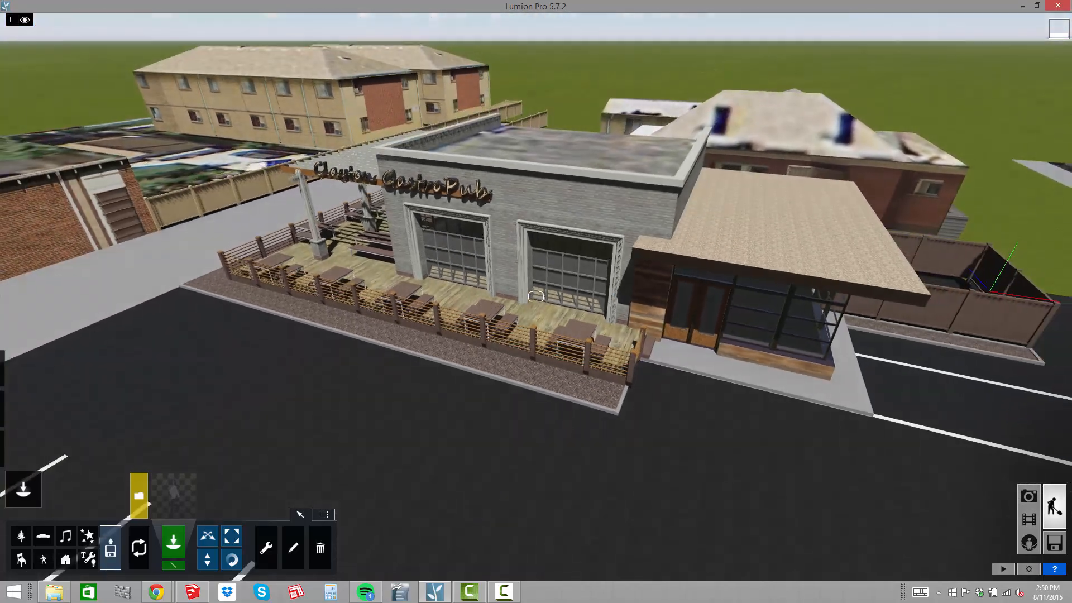
# Choose the Nature object category and open the Nature Library
pyautogui.moveTo(23, 481)
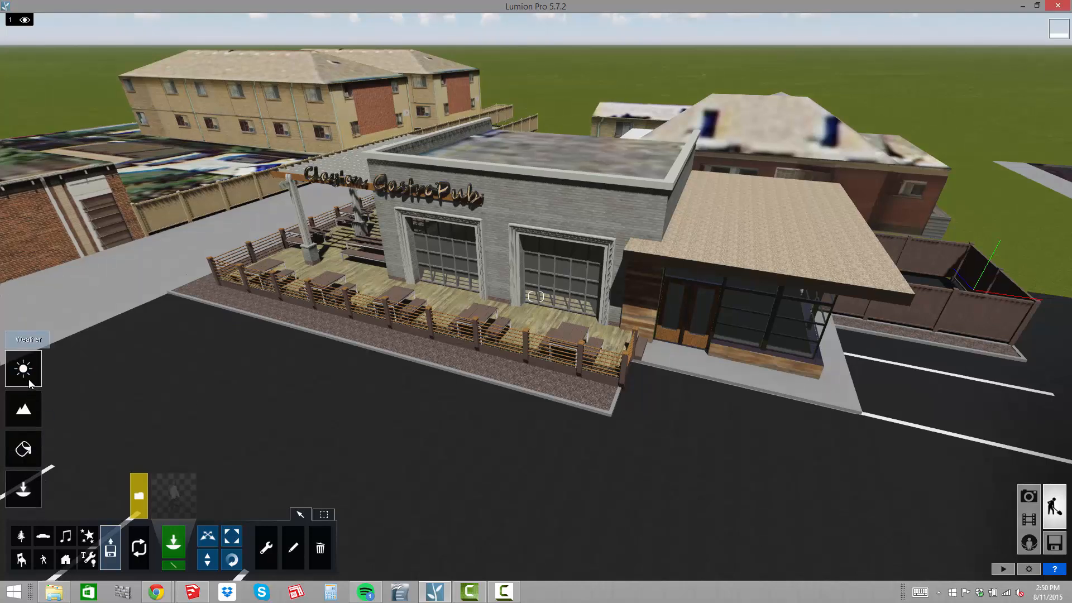
pyautogui.click(23, 537)
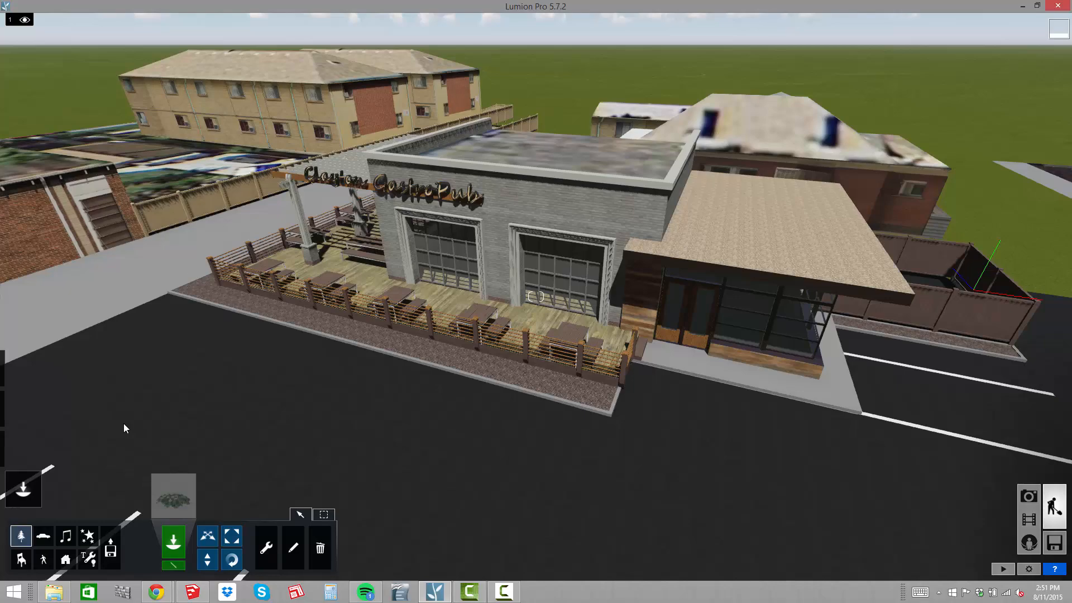
pyautogui.press('w')
pyautogui.moveTo(545, 375); pyautogui.dragTo(535, 347, button='right')
pyautogui.press('s')
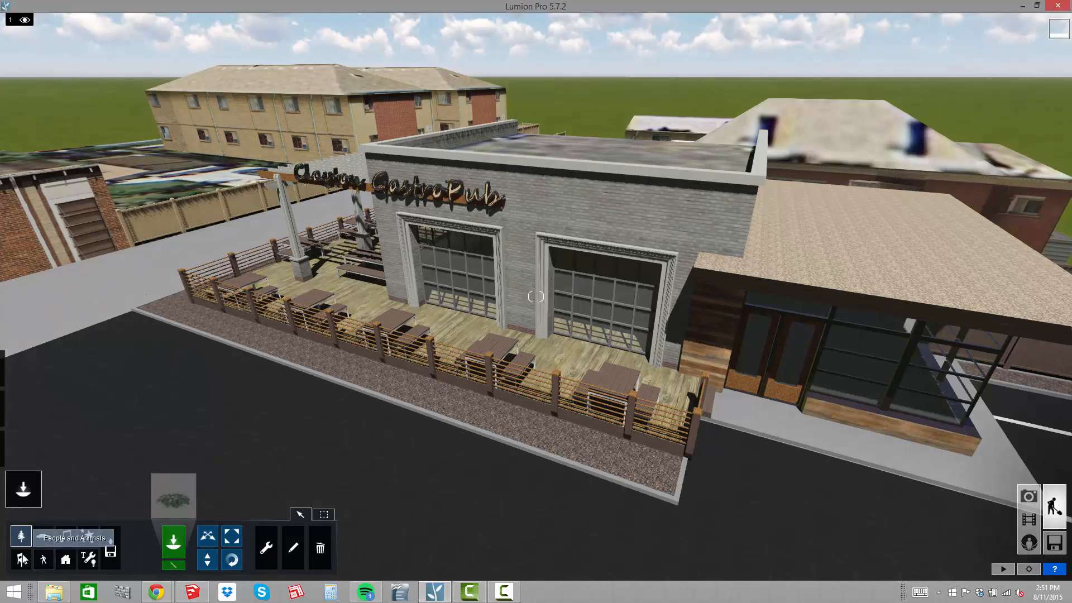
pyautogui.click(184, 498)
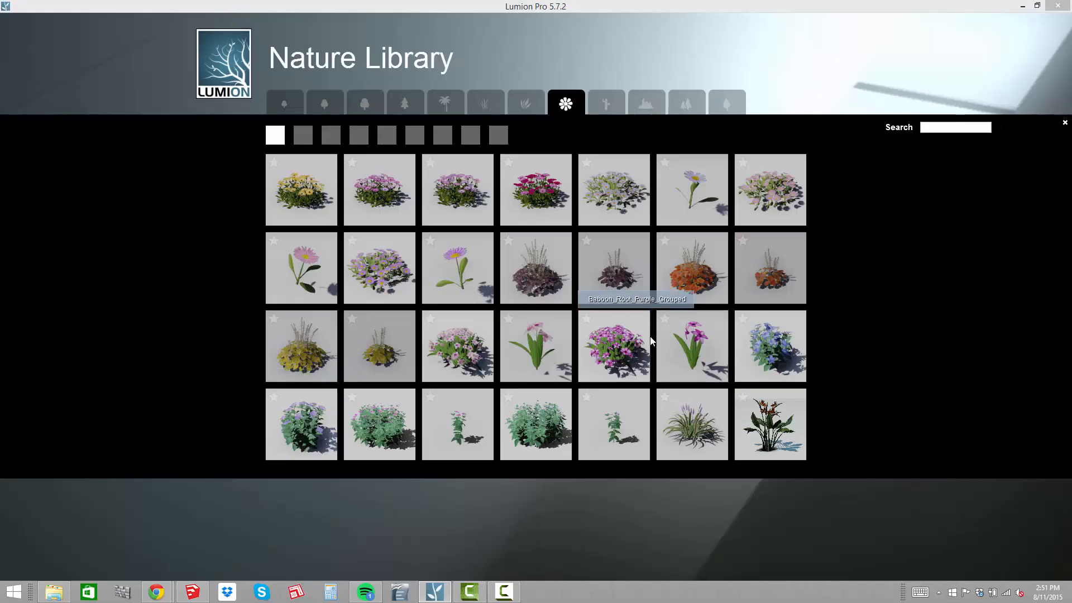
# Browse the leaf tree and pine categories of the Nature Library, returning to Leaf - Small
pyautogui.click(283, 105)
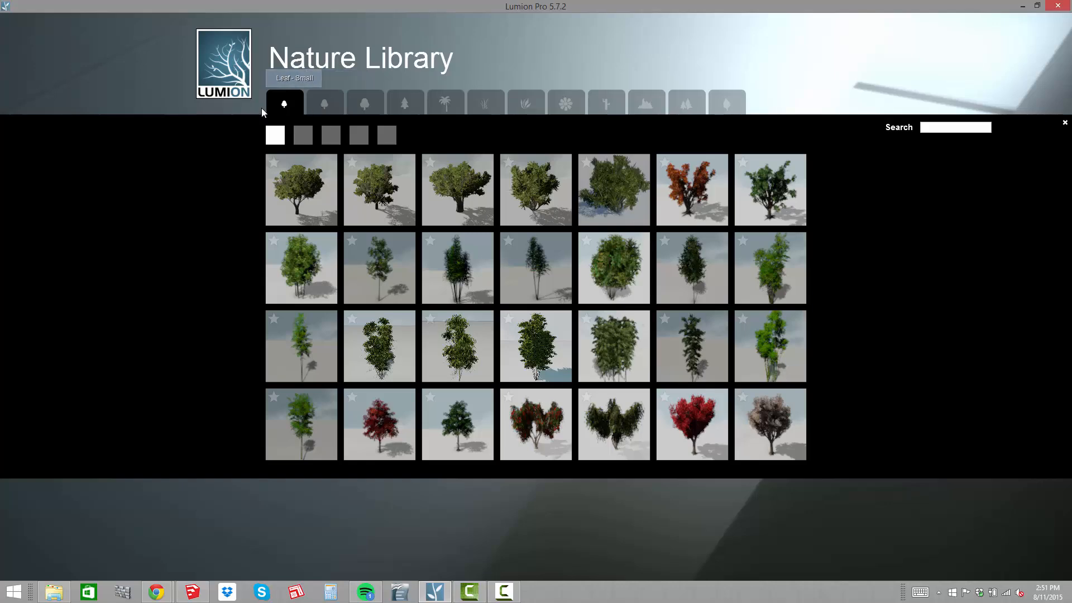
pyautogui.click(333, 95)
pyautogui.click(378, 99)
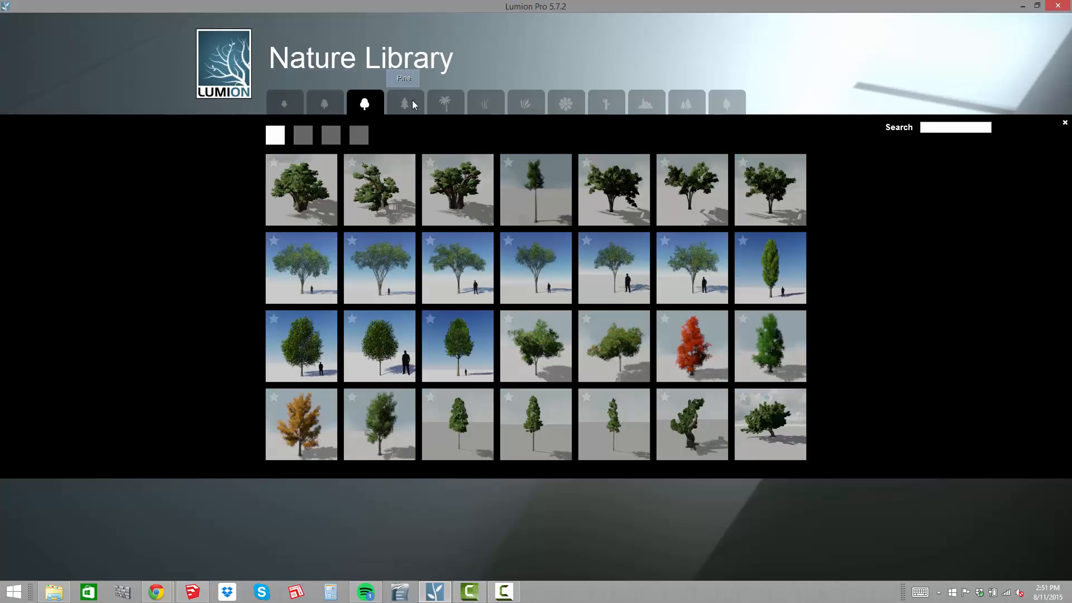
pyautogui.click(405, 101)
pyautogui.click(444, 104)
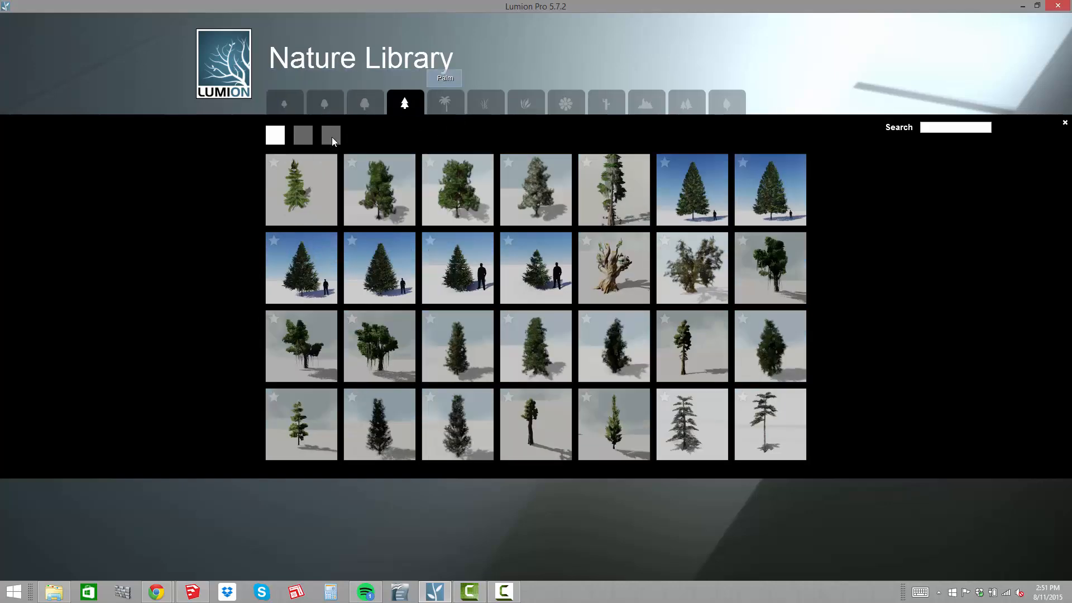
pyautogui.click(285, 106)
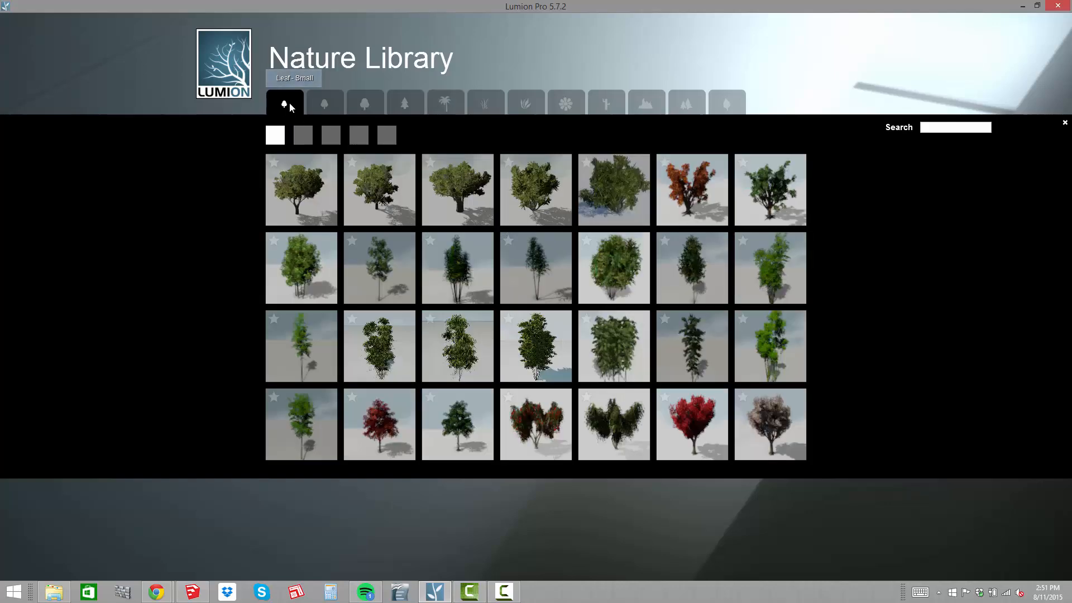
# Look through the tree pages of the Leaf - Small and Leaf - Medium categories
pyautogui.click(303, 135)
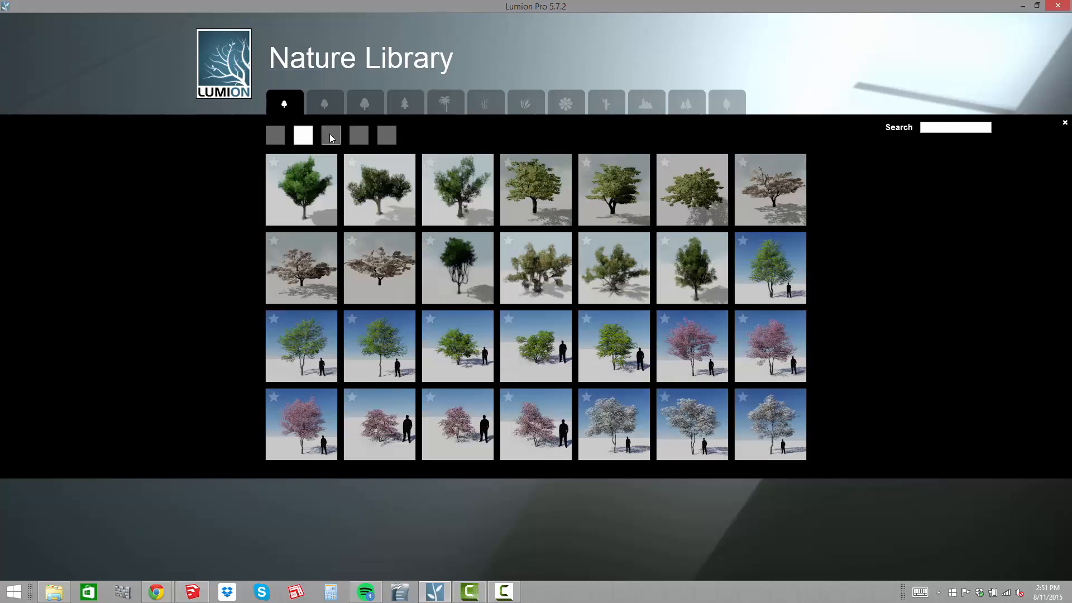
pyautogui.click(331, 136)
pyautogui.click(359, 136)
pyautogui.click(333, 103)
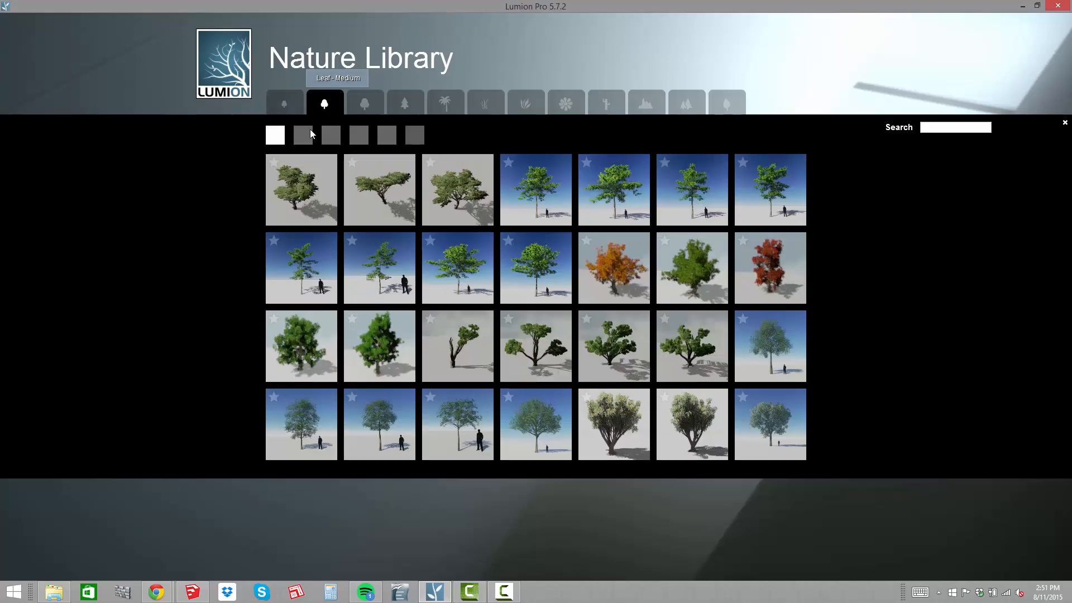
pyautogui.click(303, 135)
pyautogui.click(331, 135)
pyautogui.click(359, 135)
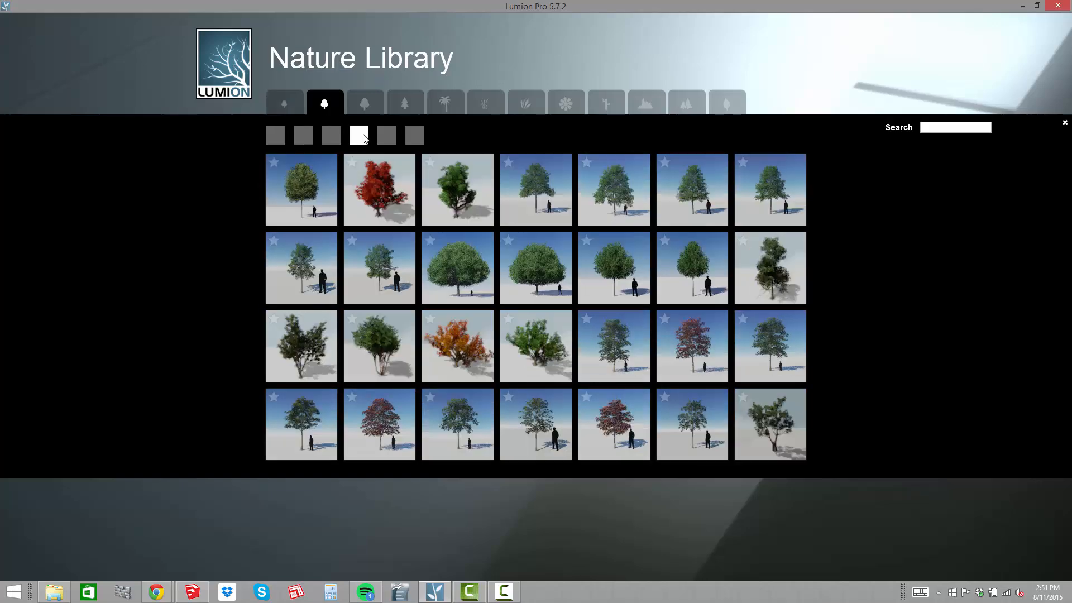
# Search the Nature Library for "oak" and choose the large, dark, round-crowned oak in the second row
pyautogui.click(941, 128)
pyautogui.write('ak')
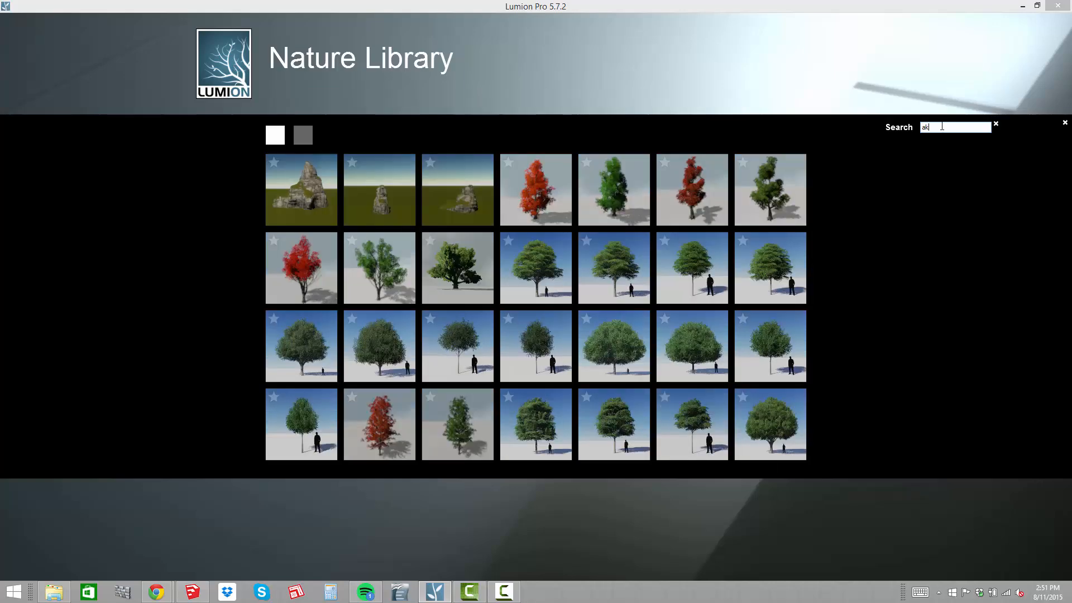
pyautogui.press('BackSpace')
pyautogui.press('BackSpace')
pyautogui.write('oak')
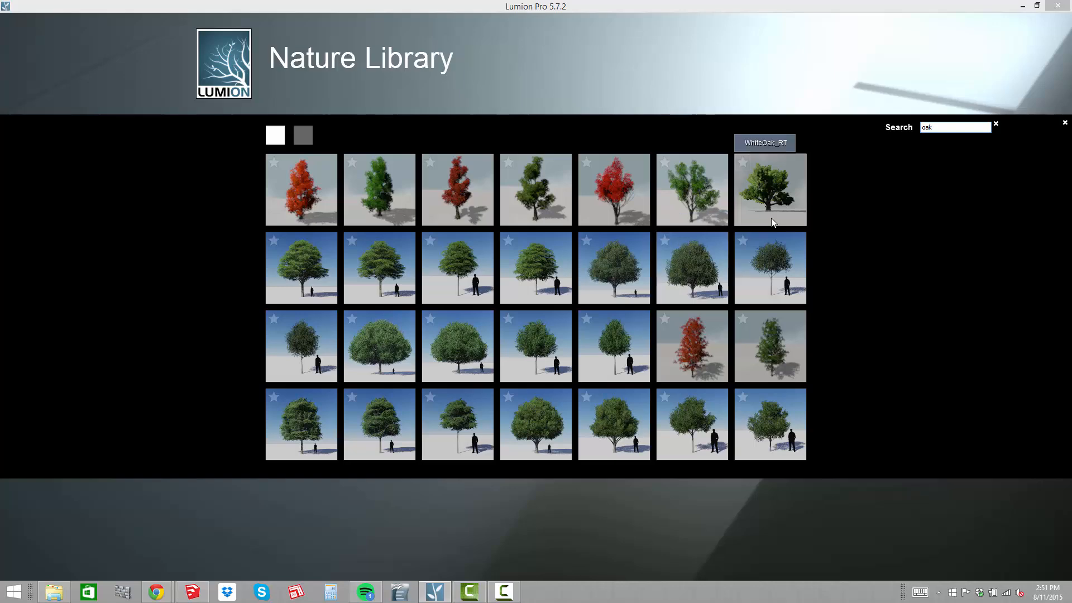
pyautogui.click(616, 290)
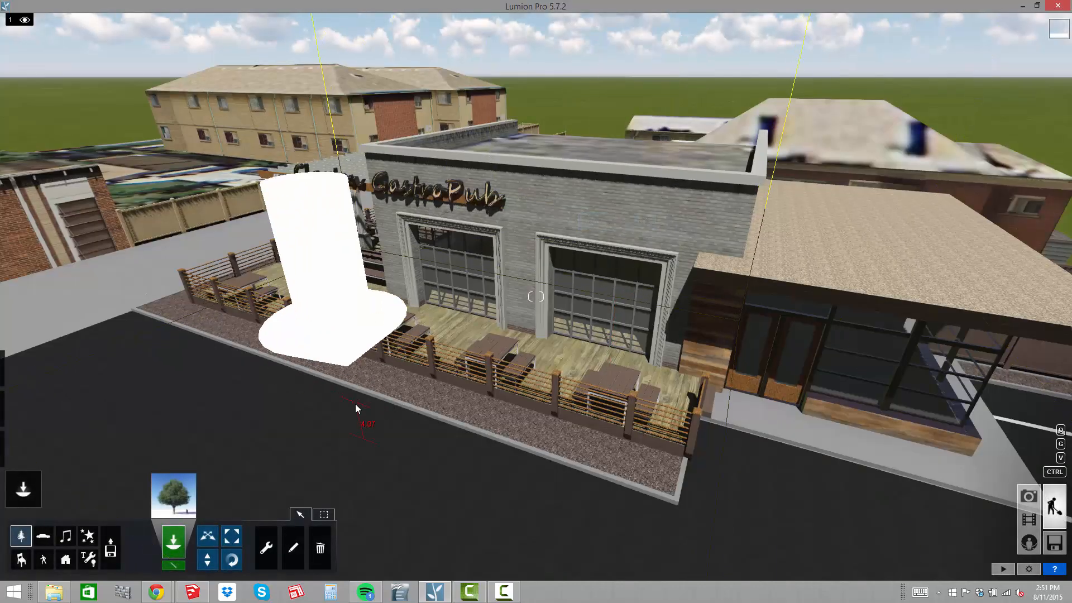
# Place two of the chosen oaks on the grass behind the rear apartment block
pyautogui.scroll(-5, 360, 401)
pyautogui.moveTo(363, 401)
pyautogui.mouseDown(button='right')
pyautogui.moveTo(365, 480)
pyautogui.moveTo(375, 389)
pyautogui.mouseUp(button='right')
pyautogui.press('q')
pyautogui.press('q')
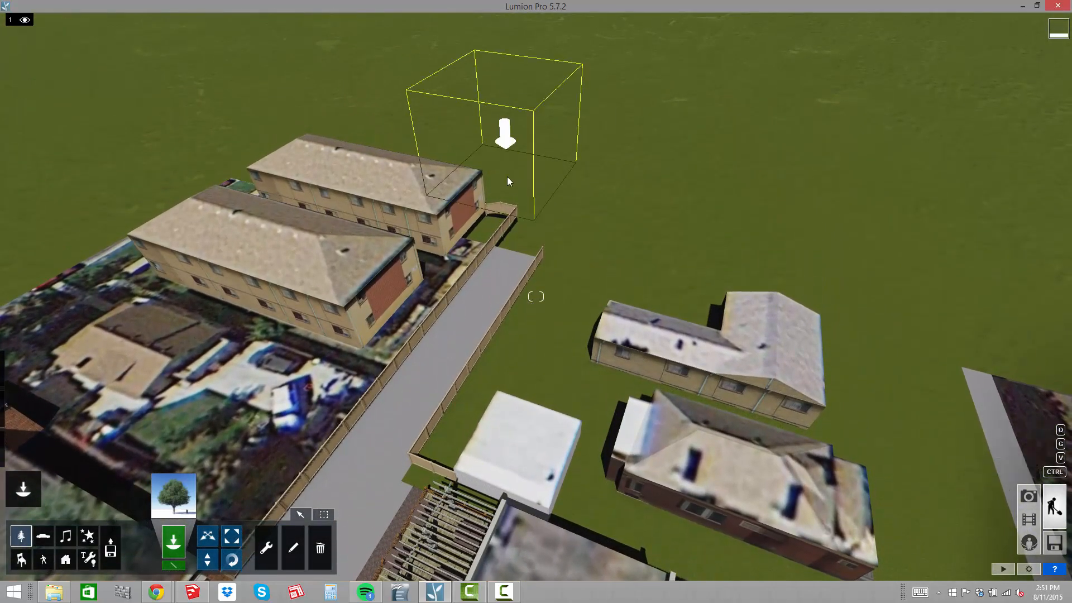
pyautogui.click(427, 143)
pyautogui.click(487, 160)
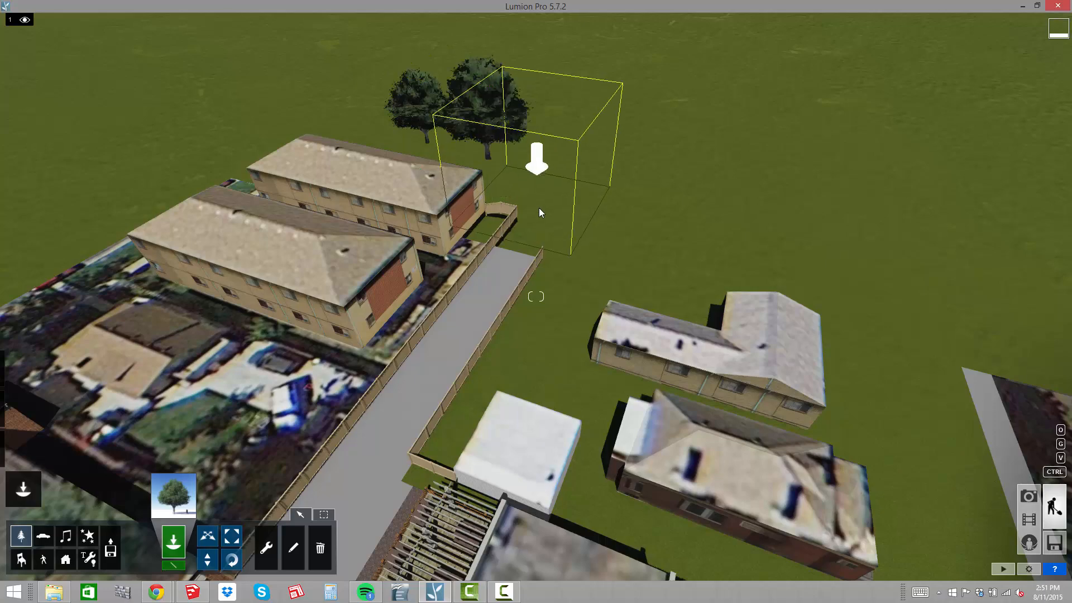
# Continue the tree line with six more oaks running from the driveway's end past the rear of the houses
pyautogui.click(541, 213)
pyautogui.click(570, 252)
pyautogui.click(618, 271)
pyautogui.click(692, 273)
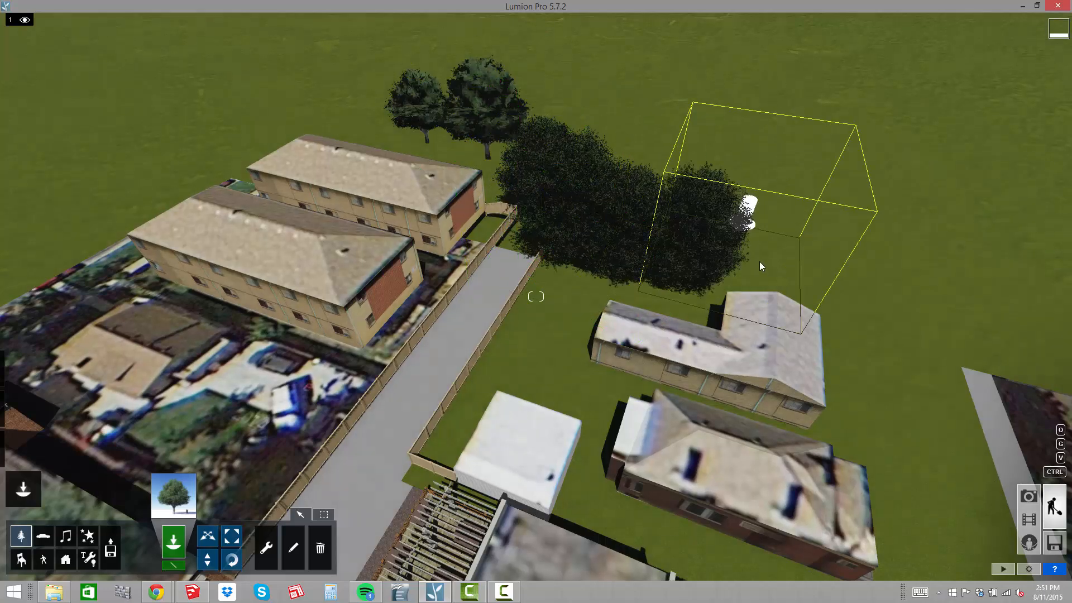
pyautogui.click(849, 281)
pyautogui.click(971, 302)
# Place three oaks along the outer edge of the site, behind the flat-roofed brick building and its neighbouring yard
pyautogui.moveTo(971, 304); pyautogui.dragTo(936, 129, button='right')
pyautogui.press('e')
pyautogui.press('s')
pyautogui.press('s')
pyautogui.press('e')
pyautogui.press('e')
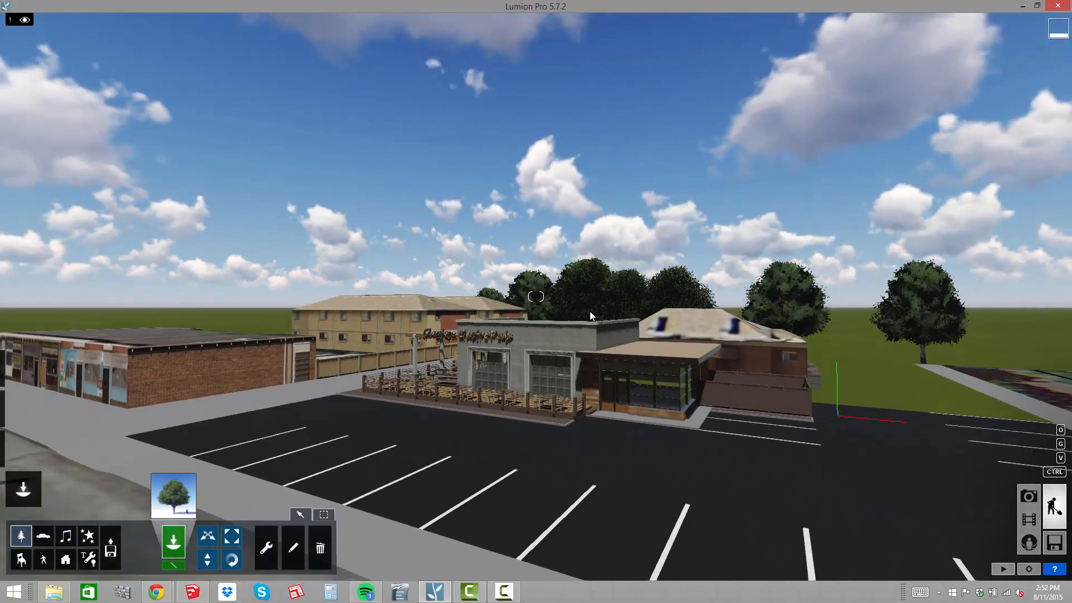
pyautogui.moveTo(461, 316); pyautogui.dragTo(635, 256, button='right')
pyautogui.press('q')
pyautogui.press('q')
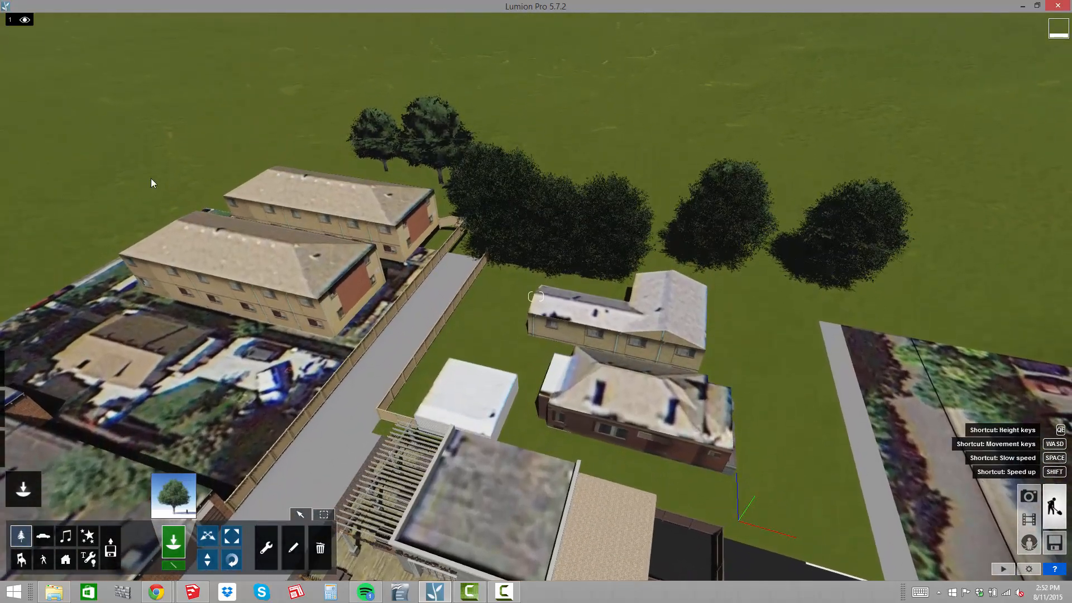
pyautogui.click(68, 324)
pyautogui.moveTo(430, 291); pyautogui.dragTo(229, 235, button='right')
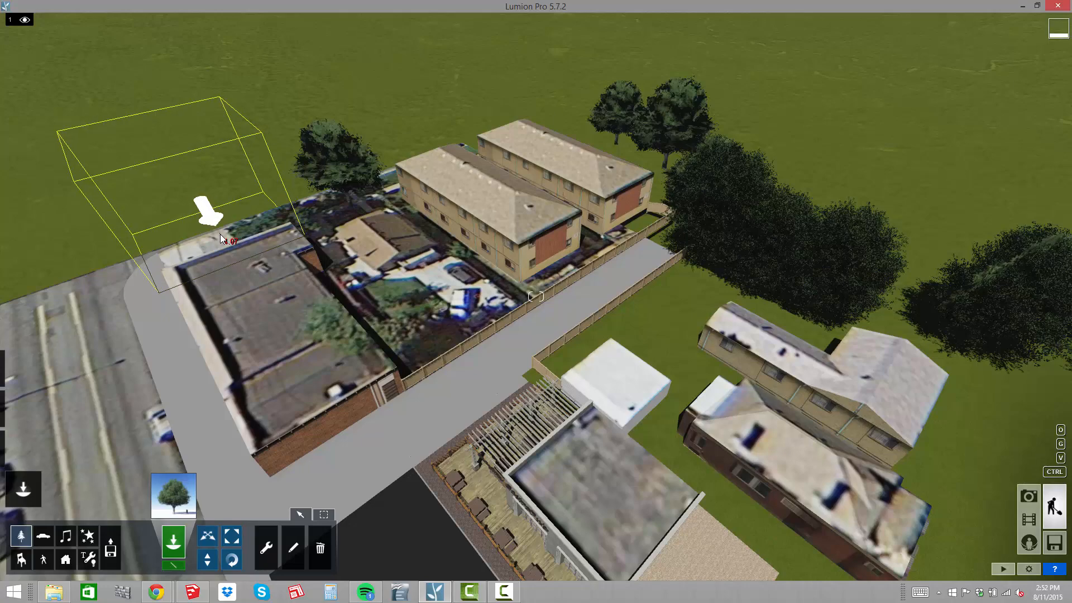
pyautogui.click(157, 255)
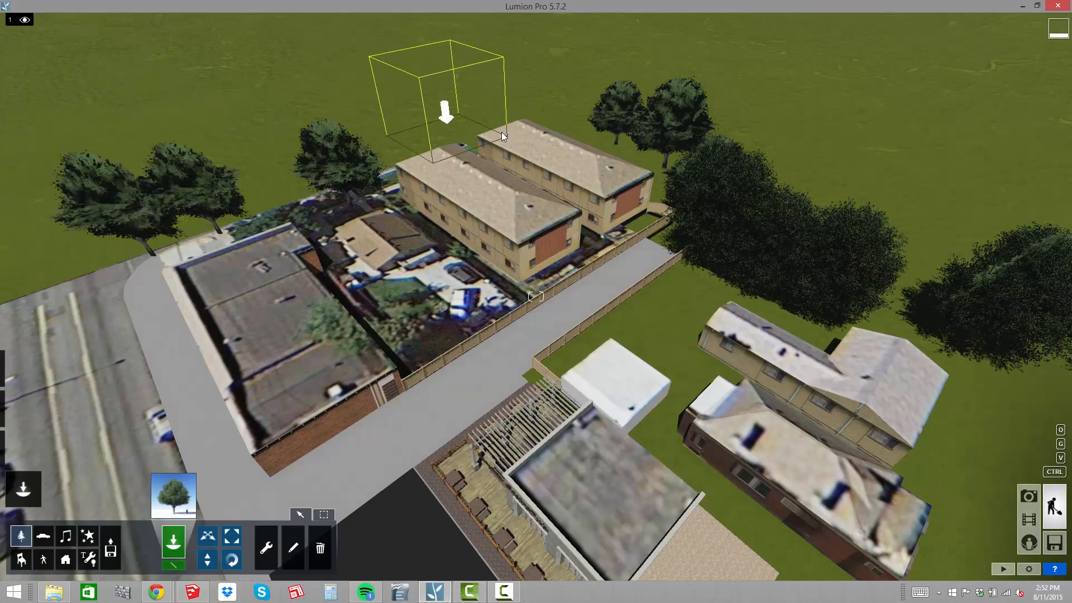
# Place one oak on the grass behind the white shed and two beyond the aerial-photo parking lot
pyautogui.moveTo(608, 134); pyautogui.dragTo(429, 250, button='right')
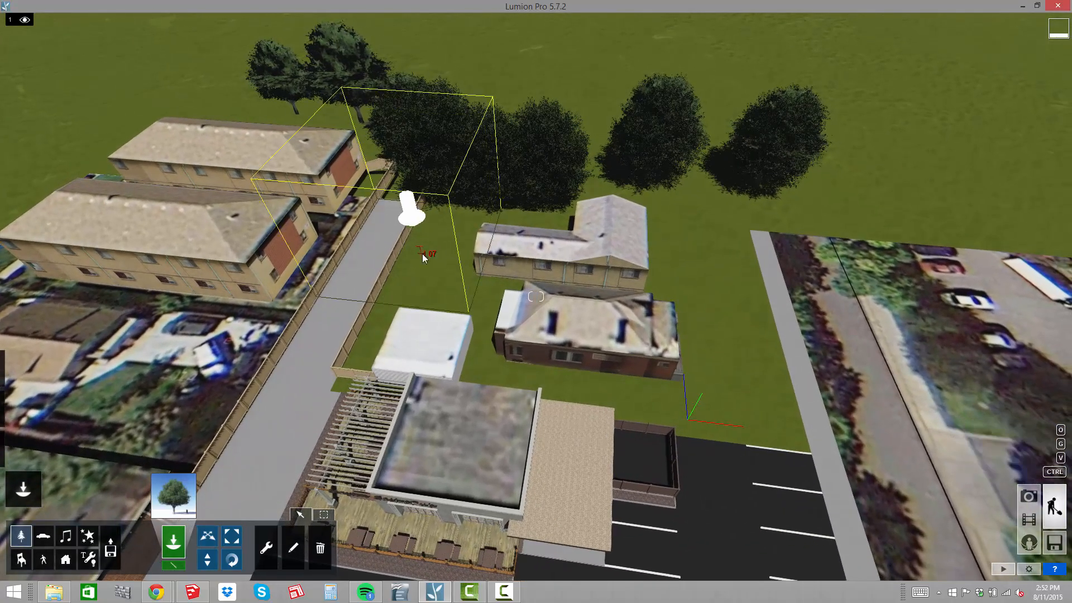
pyautogui.click(423, 254)
pyautogui.moveTo(551, 173); pyautogui.dragTo(689, 151, button='right')
pyautogui.click(689, 151)
pyautogui.click(815, 134)
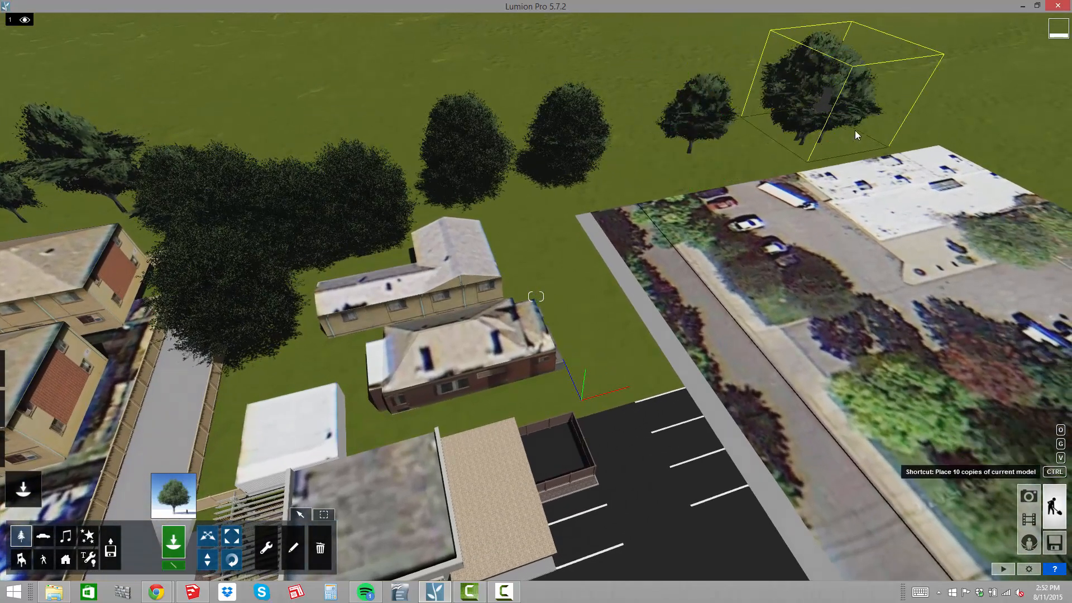
# Fill the aerial-photo lot across the side street with clusters of oaks
pyautogui.moveTo(939, 175); pyautogui.dragTo(655, 181, button='right')
pyautogui.click(724, 200)
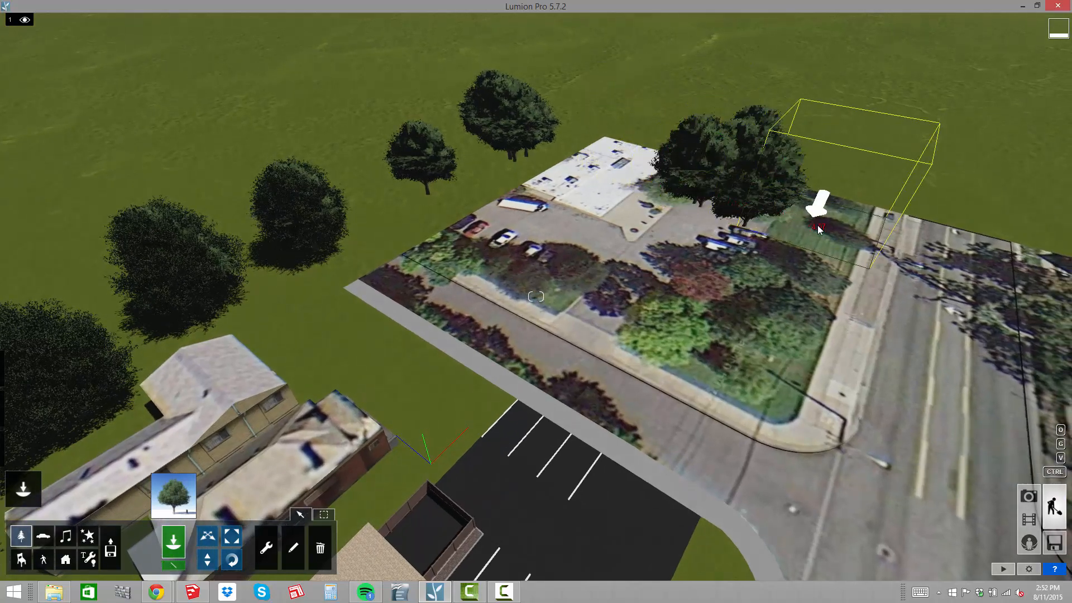
pyautogui.click(801, 254)
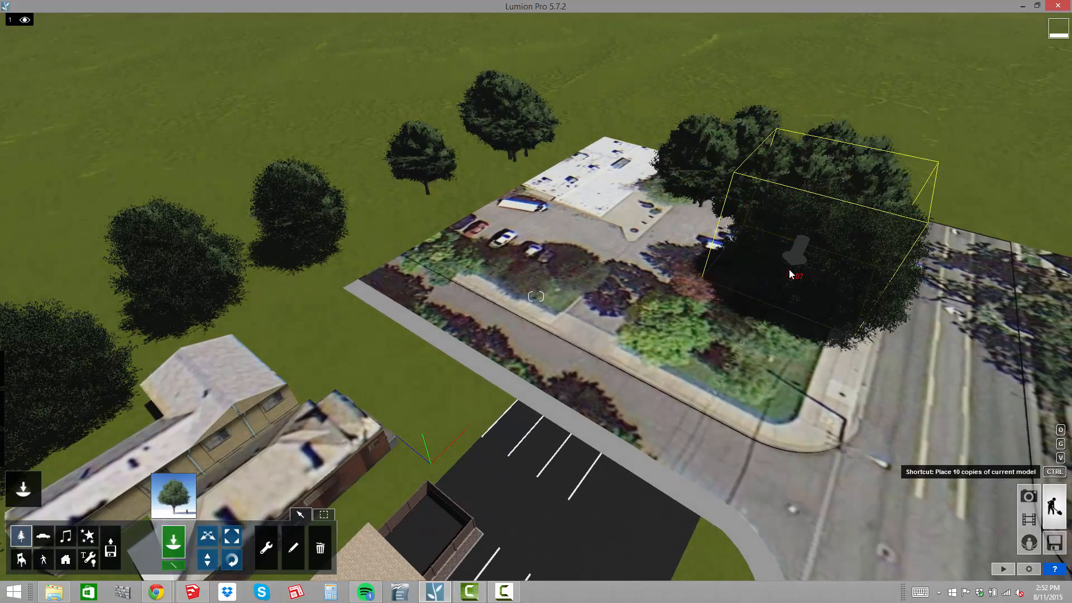
pyautogui.click(596, 266)
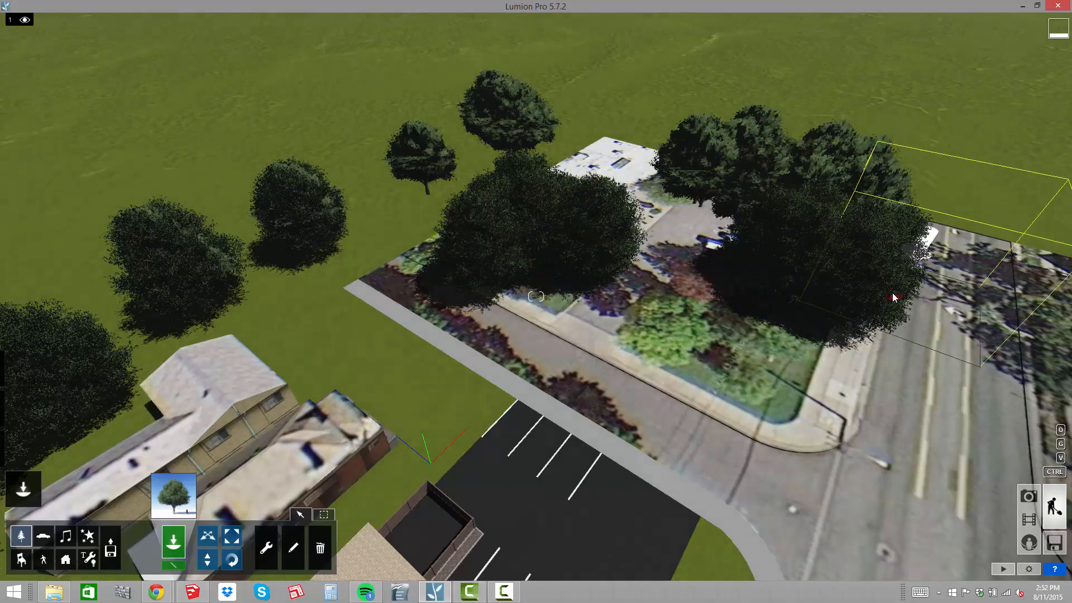
# Switch the tree model to the large bur oak from the oak search results
pyautogui.moveTo(895, 297); pyautogui.dragTo(728, 271, button='right')
pyautogui.press('s')
pyautogui.press('e')
pyautogui.moveTo(438, 531); pyautogui.dragTo(442, 444, button='right')
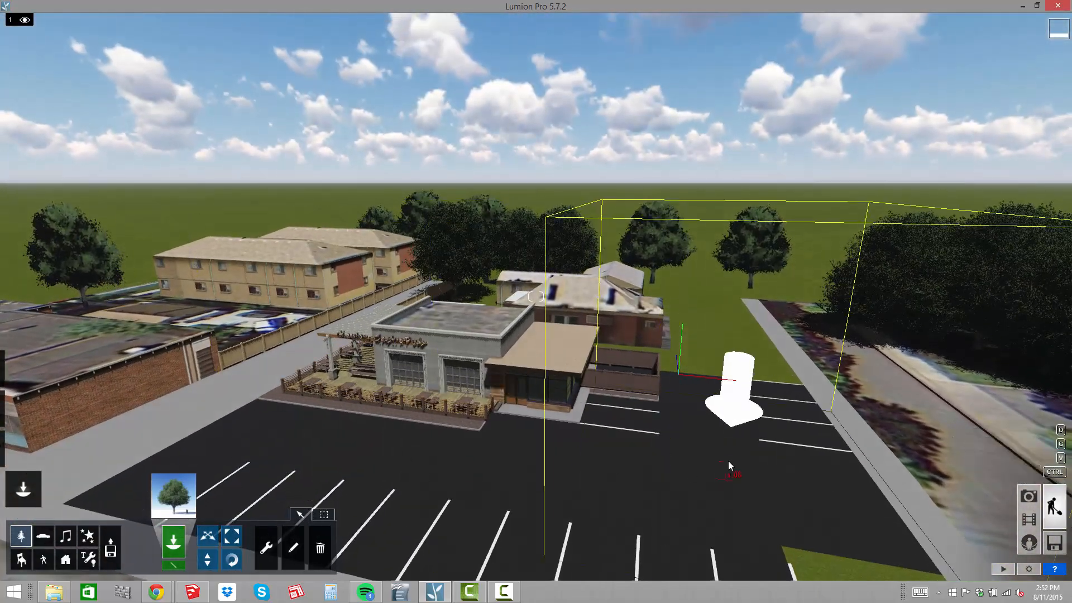
pyautogui.click(174, 491)
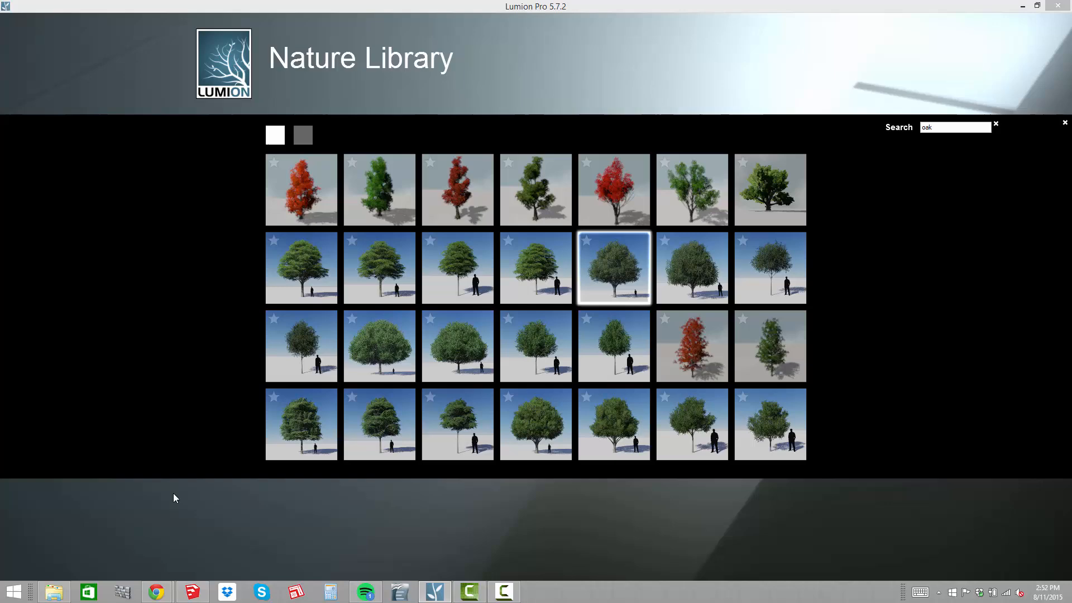
pyautogui.click(303, 286)
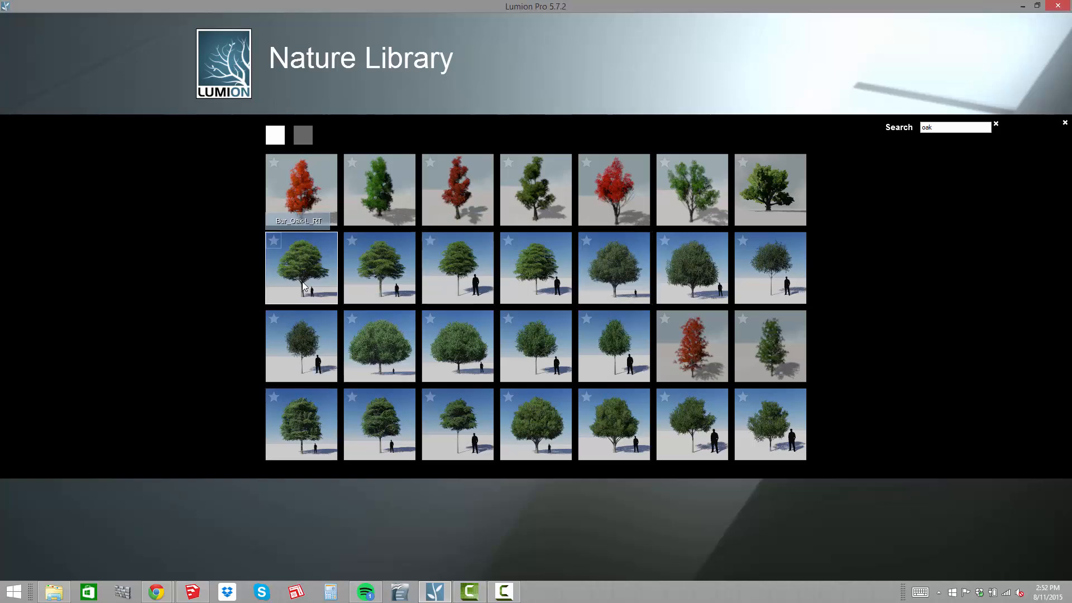
# Place two large bur oaks in the yard between the flat-roofed brick building and the apartments
pyautogui.press('q')
pyautogui.moveTo(435, 253); pyautogui.dragTo(514, 209, button='right')
pyautogui.click(507, 207)
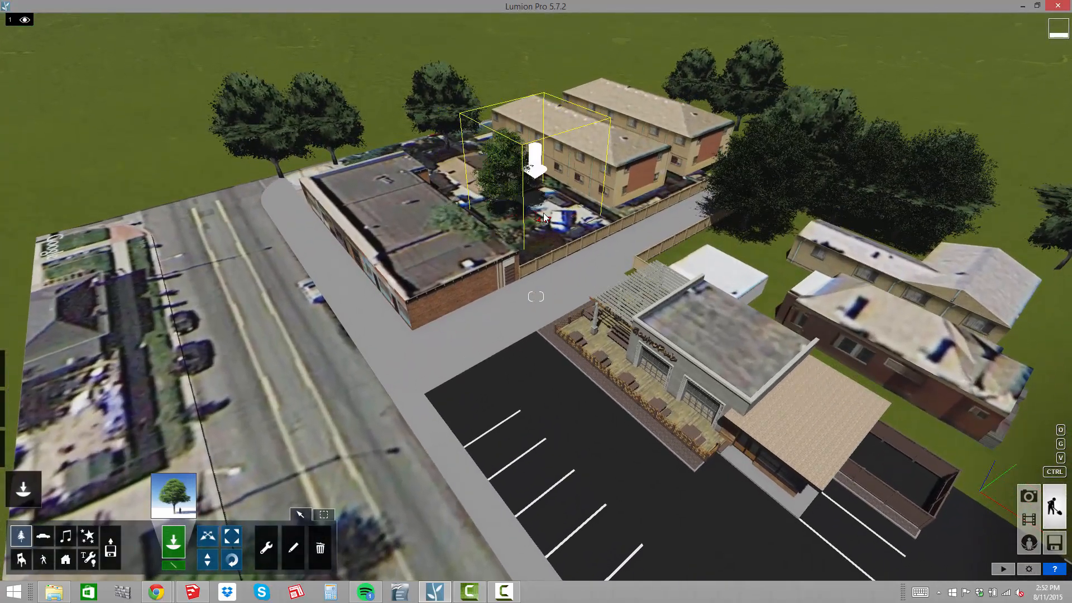
pyautogui.click(560, 212)
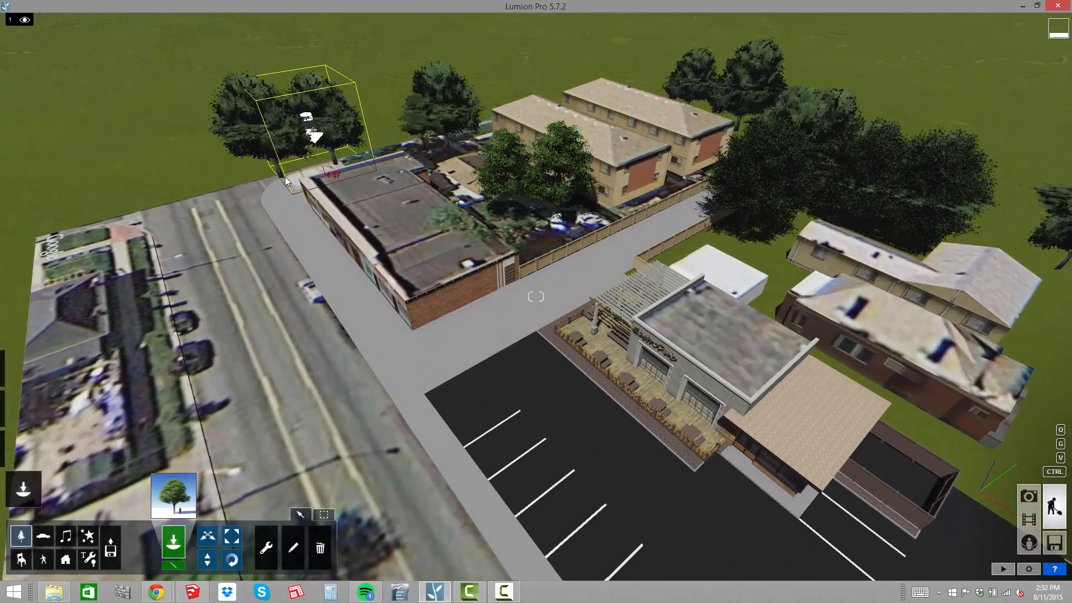
# Place bur oaks around the white shed behind the gastropub and on the grass behind the houses
pyautogui.click(746, 235)
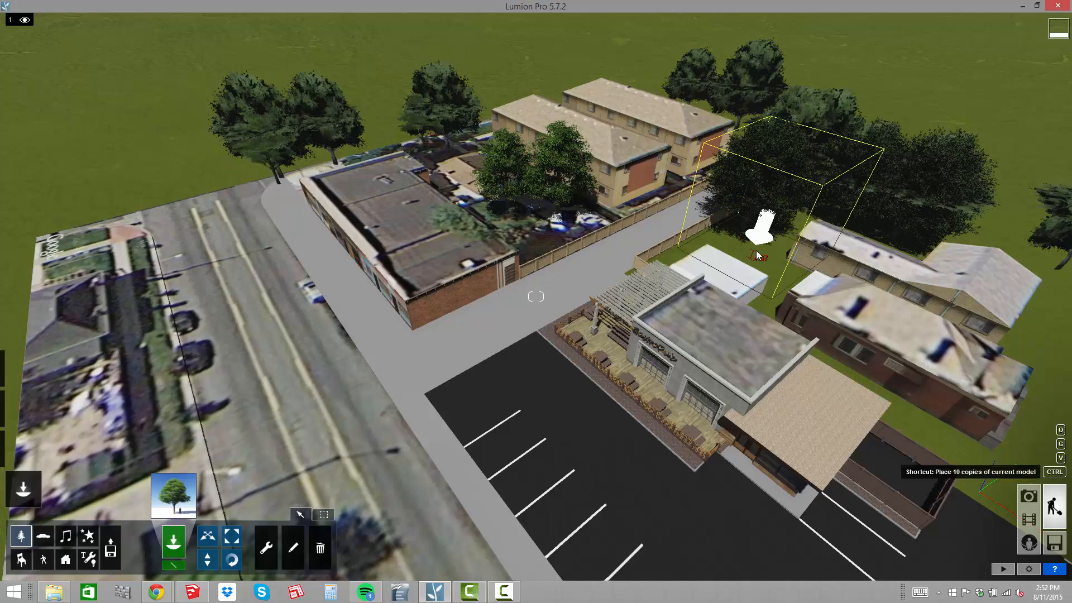
pyautogui.moveTo(745, 235); pyautogui.dragTo(793, 240, button='right')
pyautogui.press('w')
pyautogui.moveTo(614, 218); pyautogui.dragTo(808, 215, button='right')
pyautogui.click(658, 206)
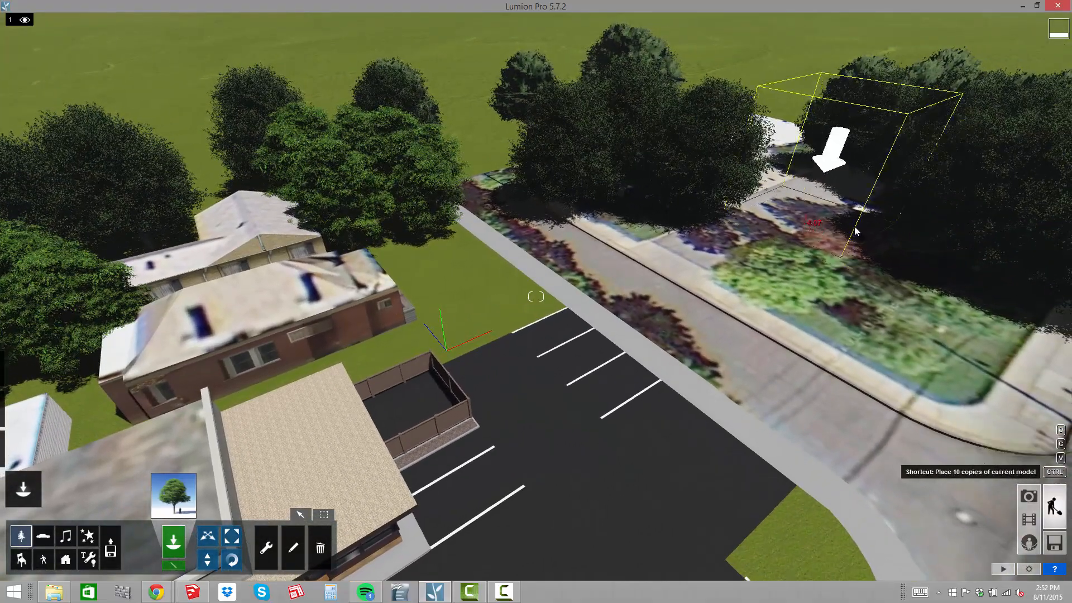
# Add bur oaks among the existing trees on the aerial-photo lot across the side street
pyautogui.click(826, 223)
pyautogui.moveTo(731, 246); pyautogui.dragTo(537, 201, button='right')
pyautogui.click(763, 246)
# Place a row of bur oaks on the grass behind the apartment blocks
pyautogui.press('s')
pyautogui.press('w')
pyautogui.press('e')
pyautogui.press('e')
pyautogui.moveTo(536, 296); pyautogui.dragTo(499, 230, button='right')
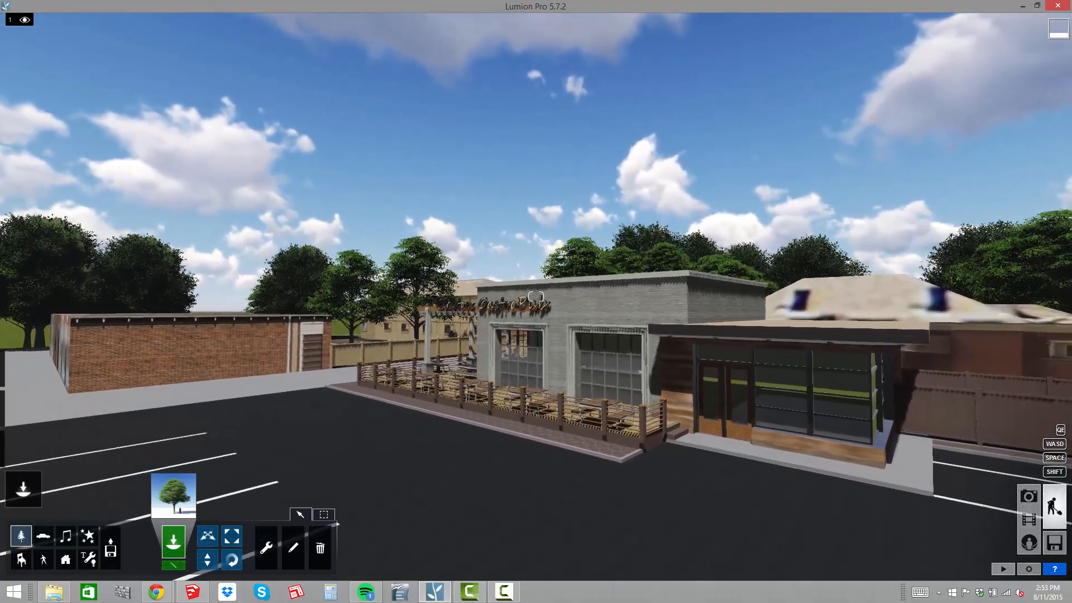
pyautogui.press('q')
pyautogui.press('q')
pyautogui.moveTo(464, 356); pyautogui.dragTo(448, 440, button='right')
pyautogui.press('w')
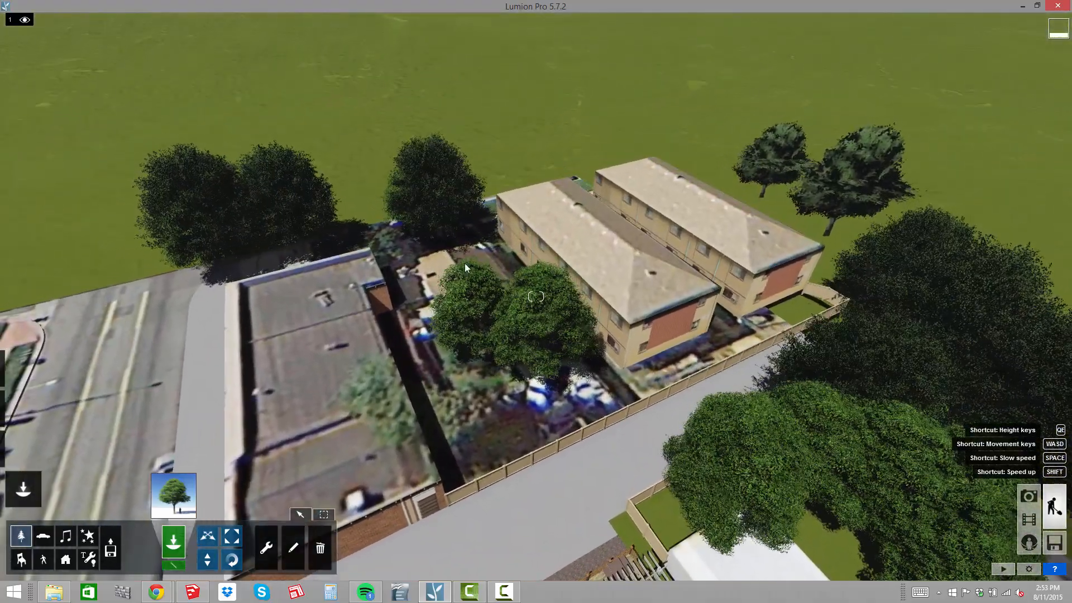
pyautogui.click(487, 175)
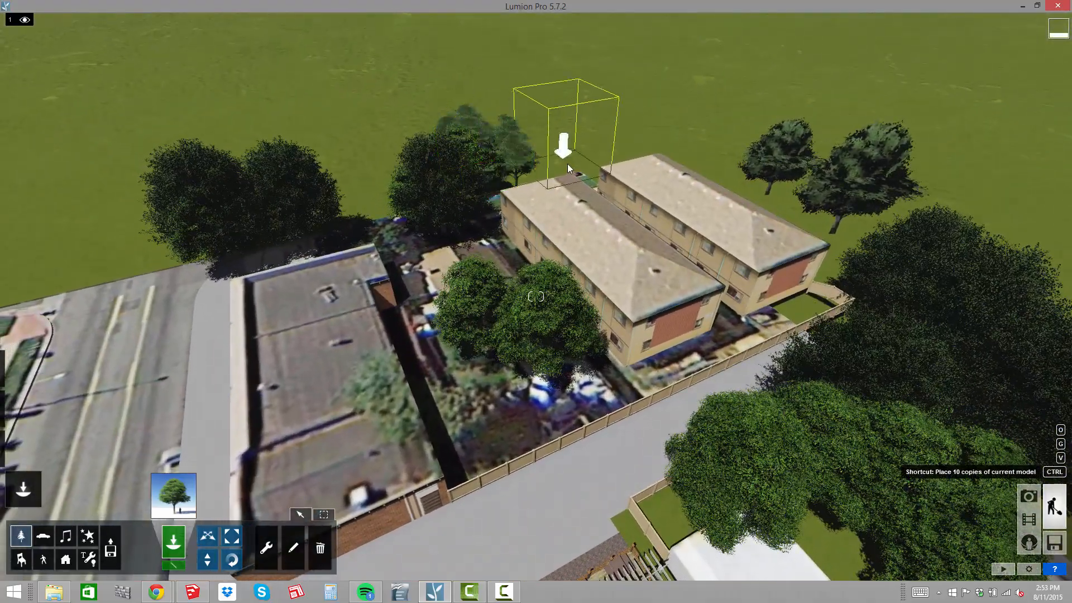
pyautogui.click(571, 162)
pyautogui.click(647, 138)
# Examine the foliage of the bur oaks beside the driveway up close
pyautogui.moveTo(578, 258); pyautogui.dragTo(675, 323, button='right')
pyautogui.press('w')
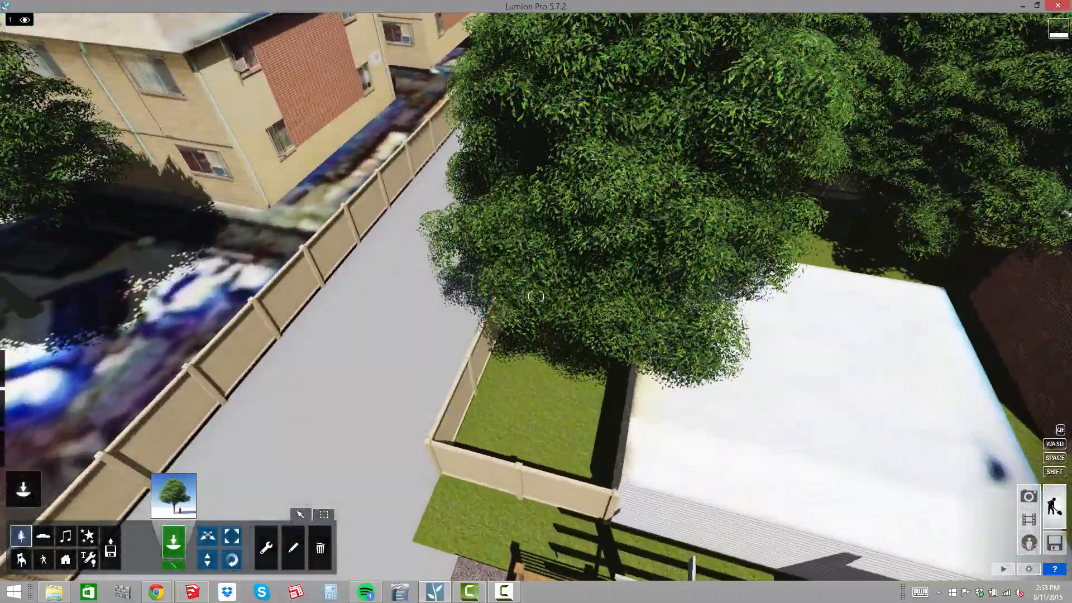
pyautogui.moveTo(524, 318); pyautogui.dragTo(508, 255, button='right')
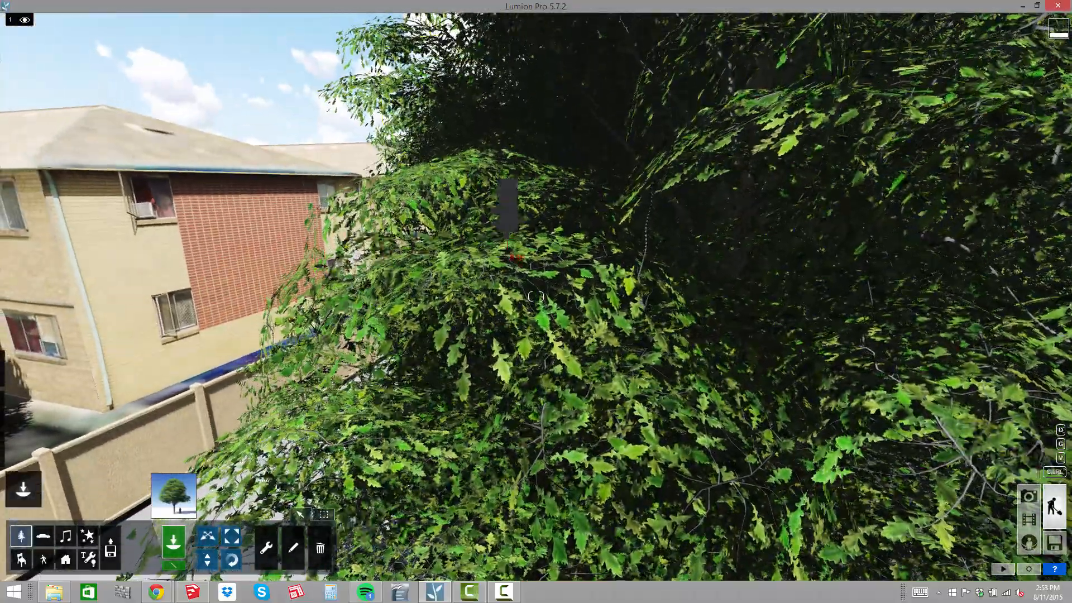
pyautogui.press('s')
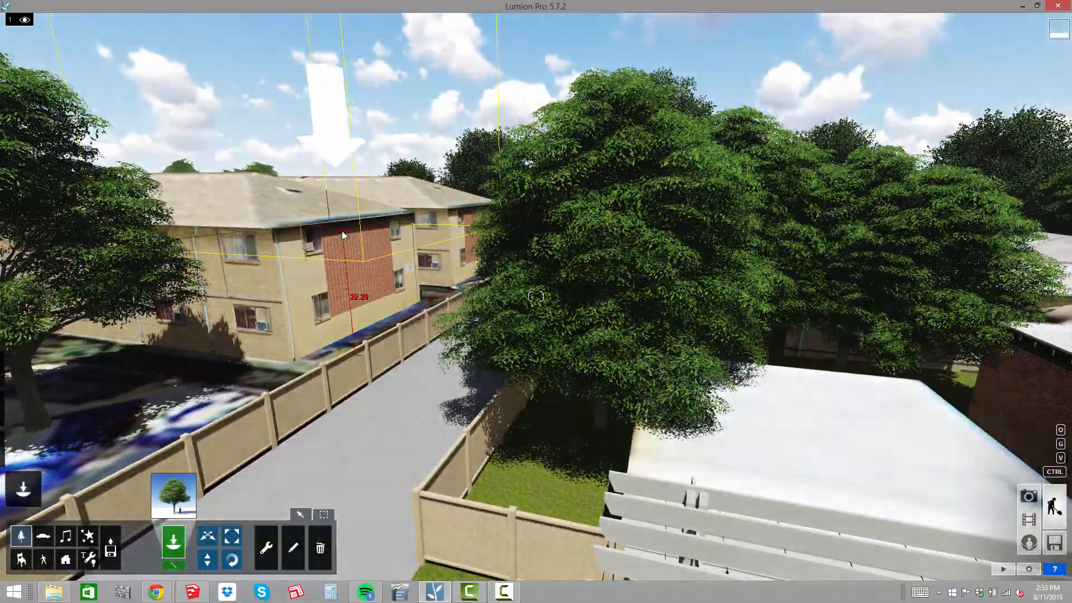
pyautogui.press('s')
pyautogui.press('s')
pyautogui.moveTo(340, 244); pyautogui.dragTo(264, 318, button='right')
pyautogui.press('d')
pyautogui.press('s')
# Choose the small dark oak at the end of the second row and place copies along the driveway fence beside the brick building
pyautogui.click(173, 495)
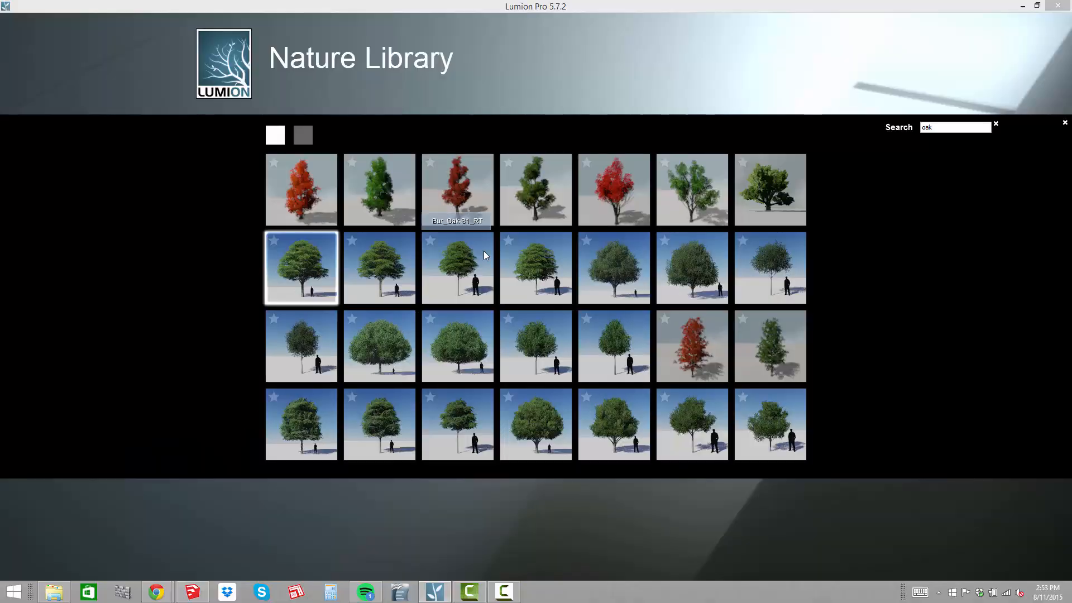
pyautogui.click(773, 279)
pyautogui.press('q')
pyautogui.moveTo(428, 316)
pyautogui.mouseDown(button='right')
pyautogui.moveTo(431, 389)
pyautogui.moveTo(419, 408)
pyautogui.moveTo(426, 308)
pyautogui.moveTo(417, 304)
pyautogui.mouseUp(button='right')
pyautogui.press('w')
pyautogui.press('w')
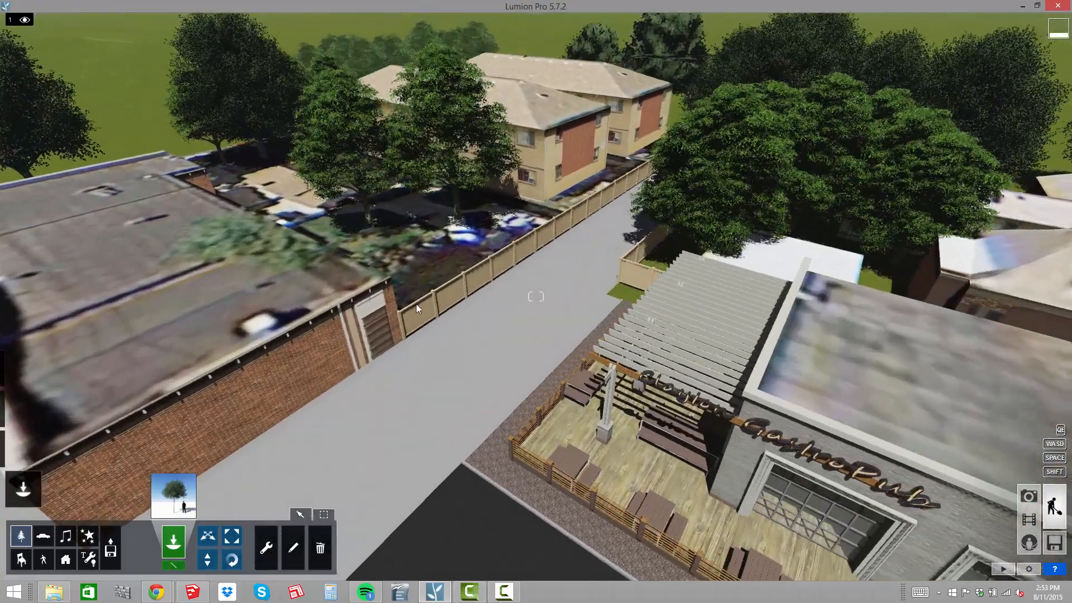
pyautogui.click(420, 256)
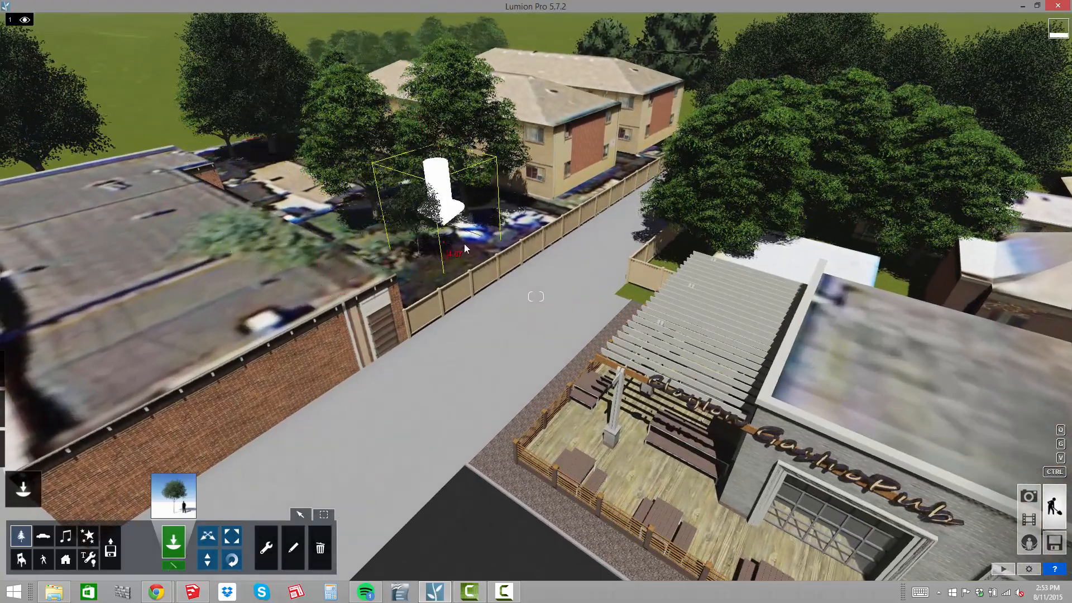
pyautogui.keyDown('ctrl'); pyautogui.click(453, 244); pyautogui.keyUp('ctrl')
pyautogui.press('s')
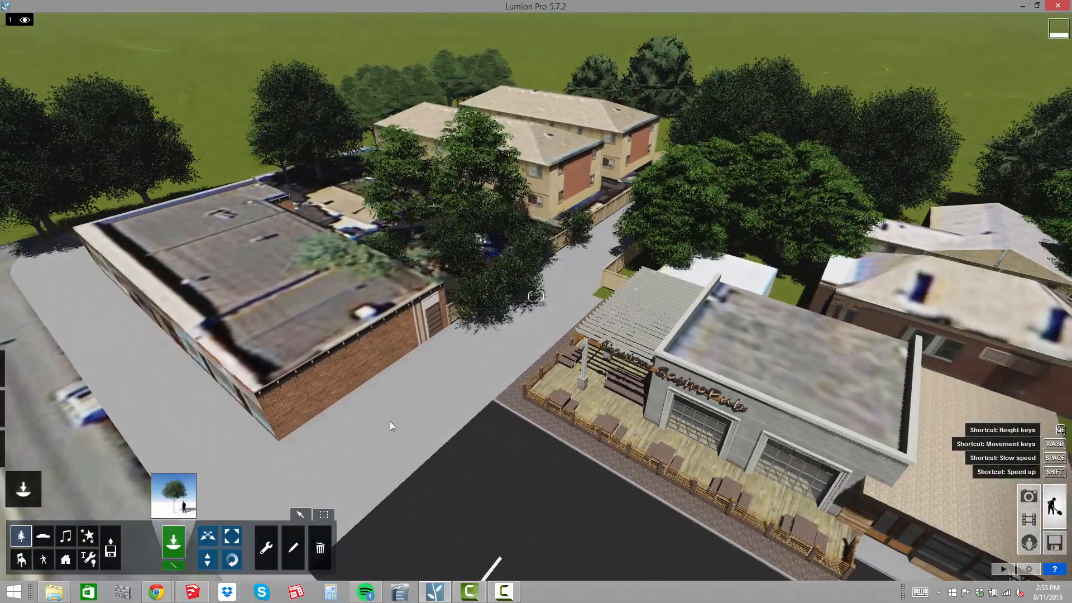
# Delete the dark oaks overhanging the driveway along the fence between the brick building and the apartment blocks
pyautogui.press('w')
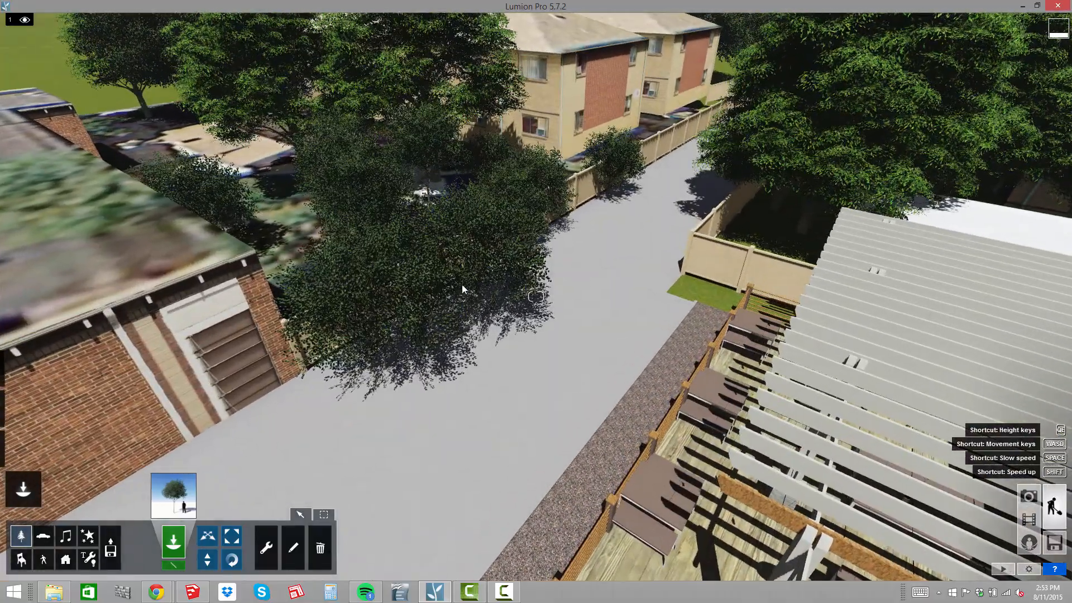
pyautogui.click(320, 550)
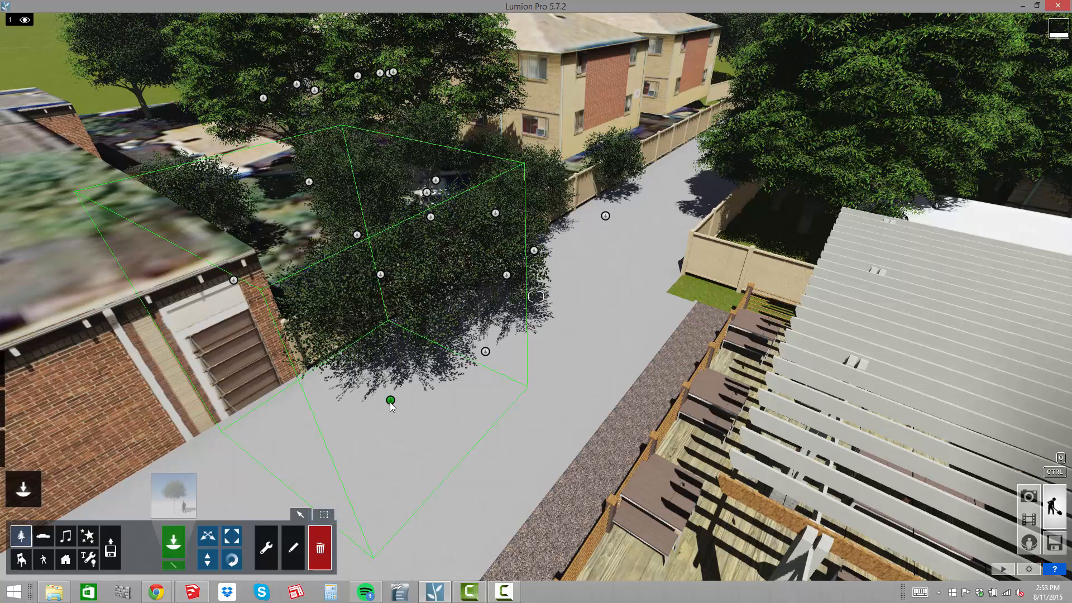
pyautogui.click(390, 400)
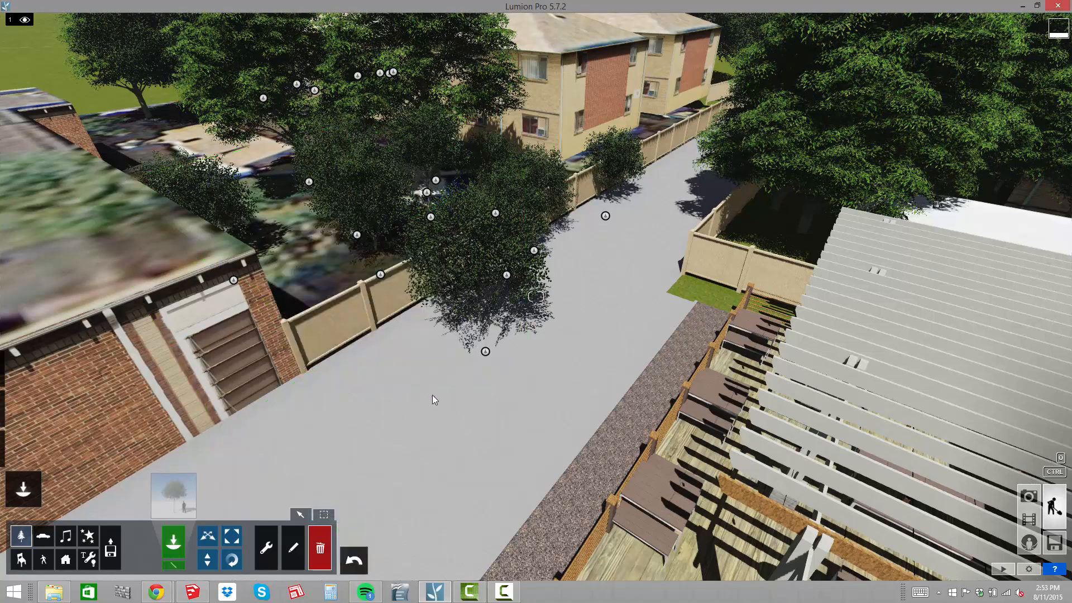
pyautogui.click(487, 353)
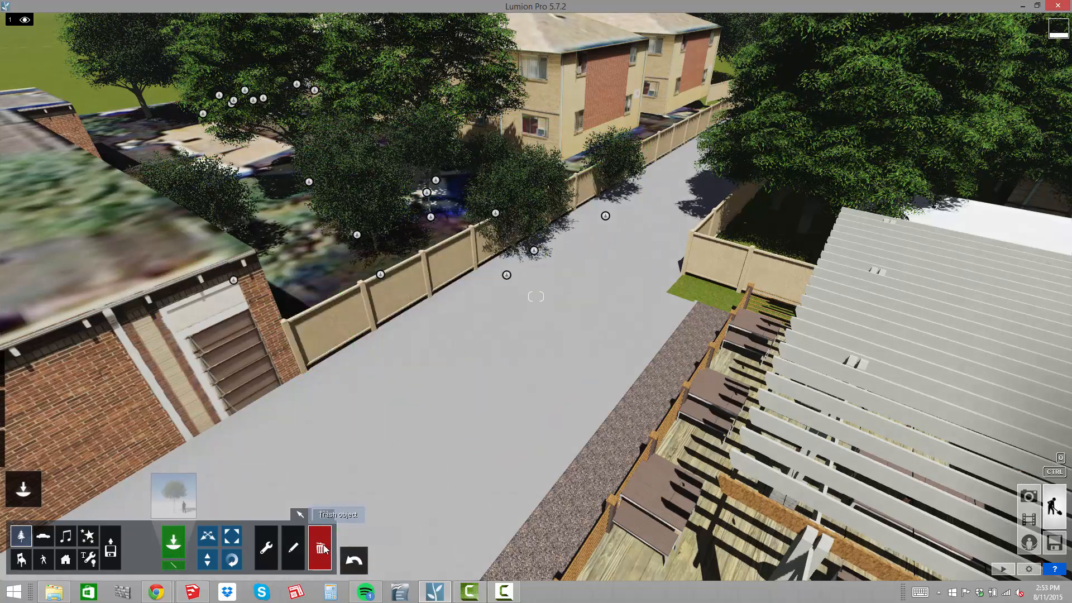
pyautogui.click(506, 276)
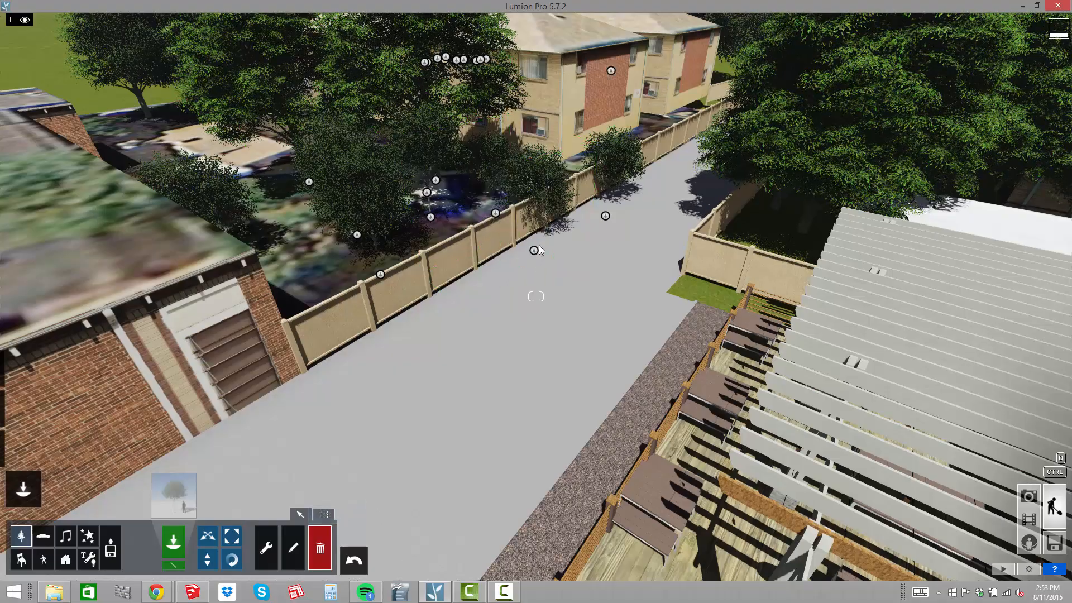
pyautogui.scroll(-3, 505, 215)
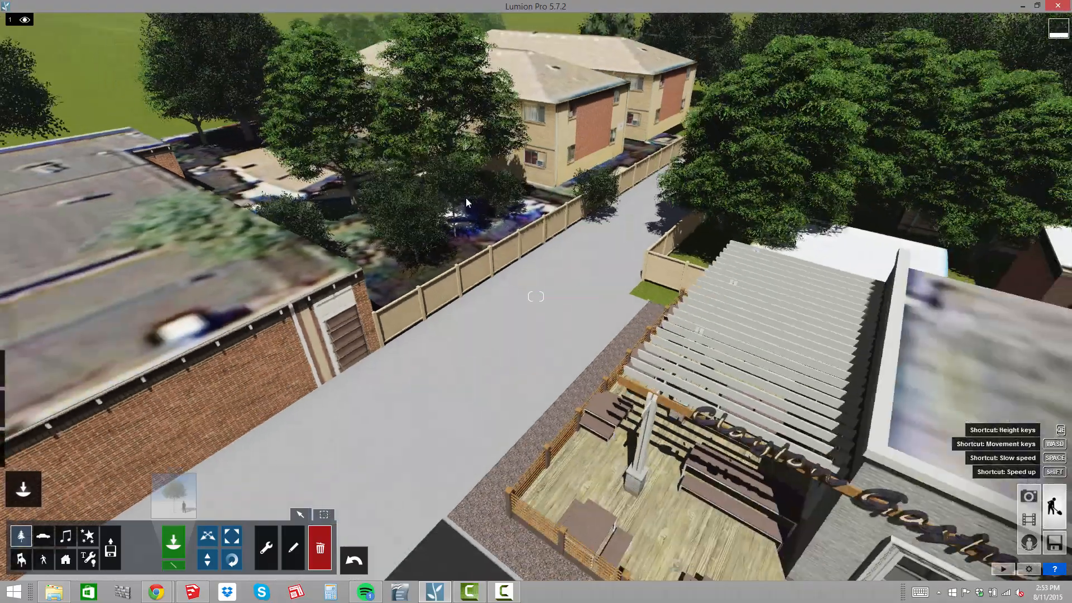
pyautogui.click(589, 236)
pyautogui.scroll(-3, 268, 206)
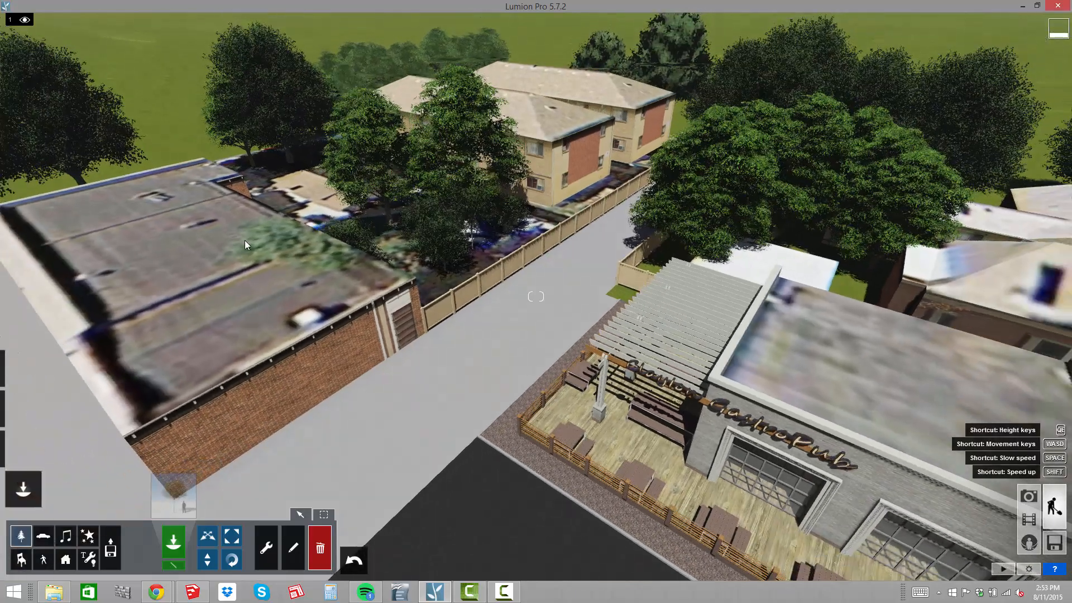
# Place small dark oaks on the lawn between the parking lot and the brick house, including the strip beside the house
pyautogui.click(177, 545)
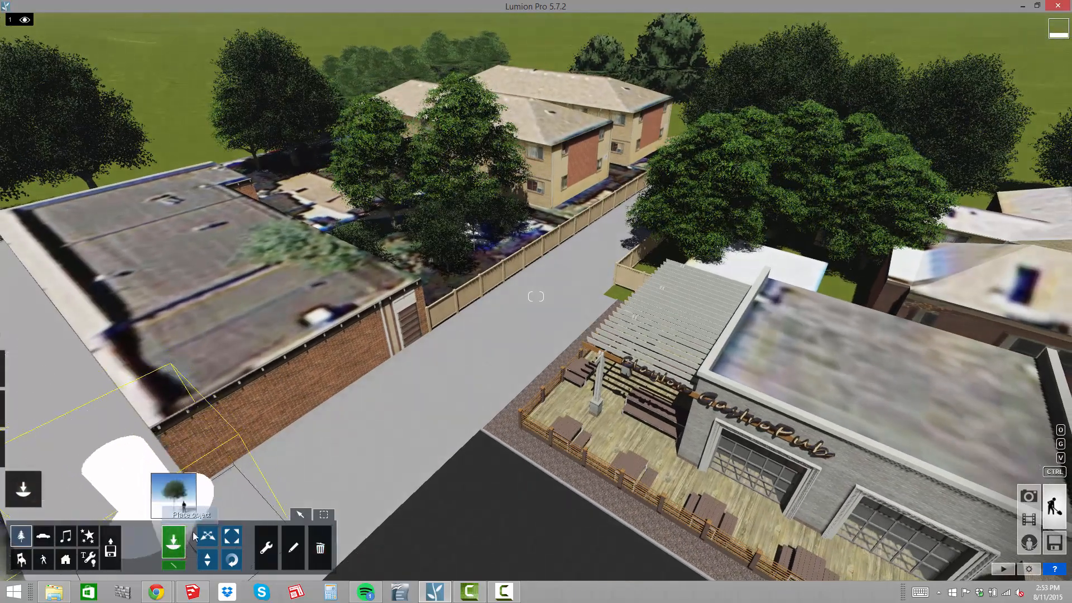
pyautogui.moveTo(563, 318); pyautogui.dragTo(736, 273, button='right')
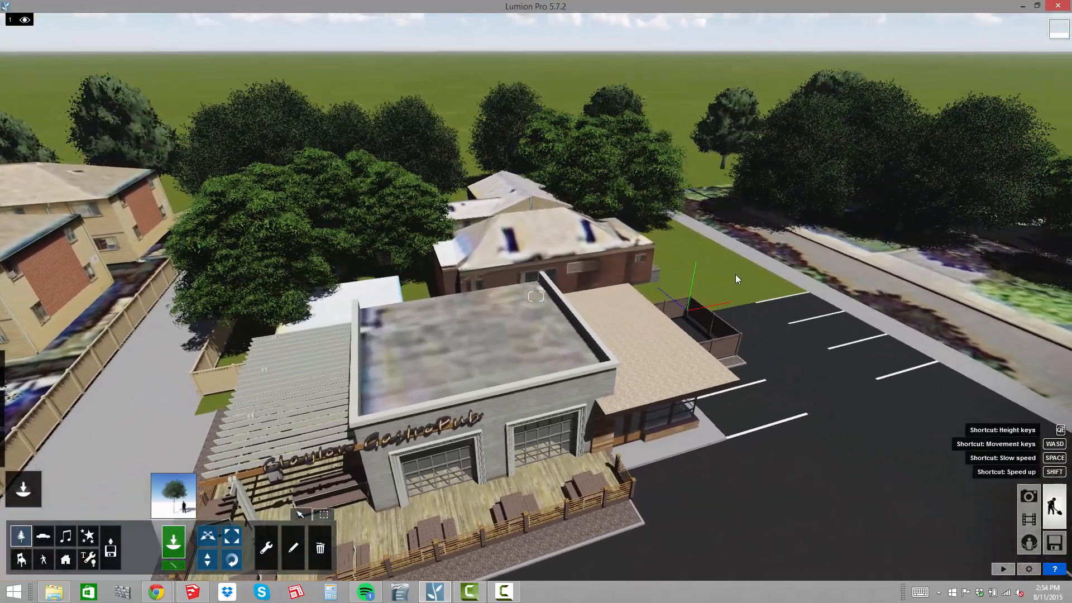
pyautogui.click(692, 277)
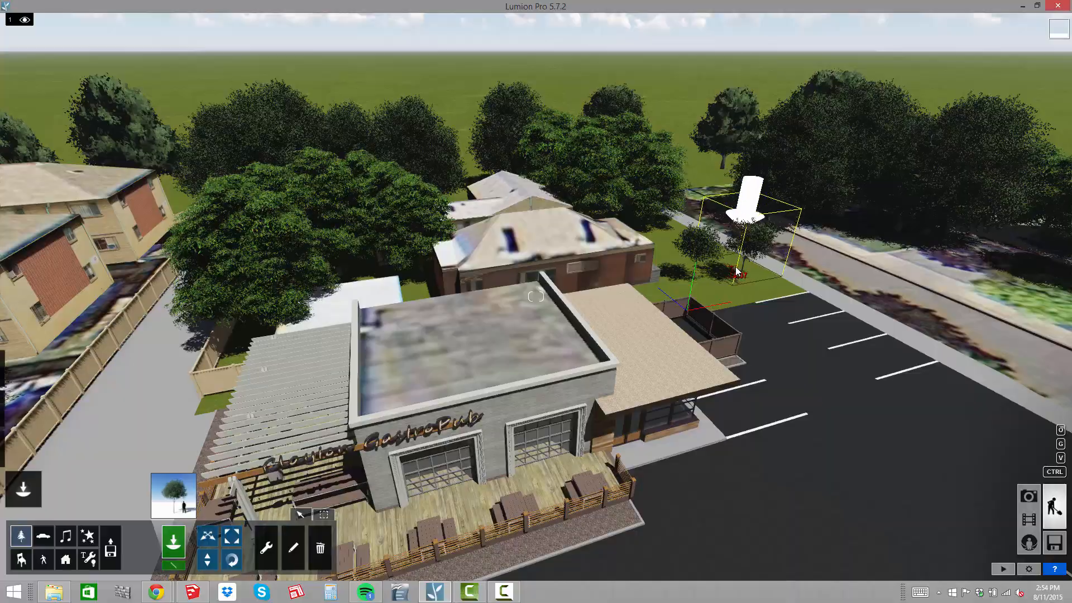
pyautogui.press('d')
pyautogui.moveTo(735, 271); pyautogui.dragTo(706, 306, button='right')
pyautogui.click(646, 362)
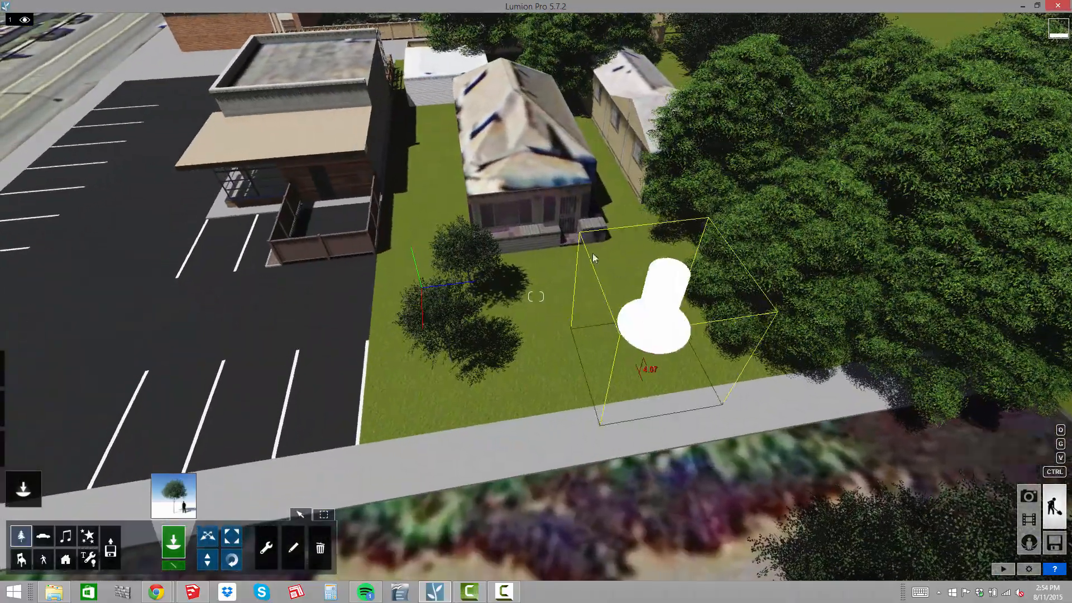
pyautogui.click(440, 200)
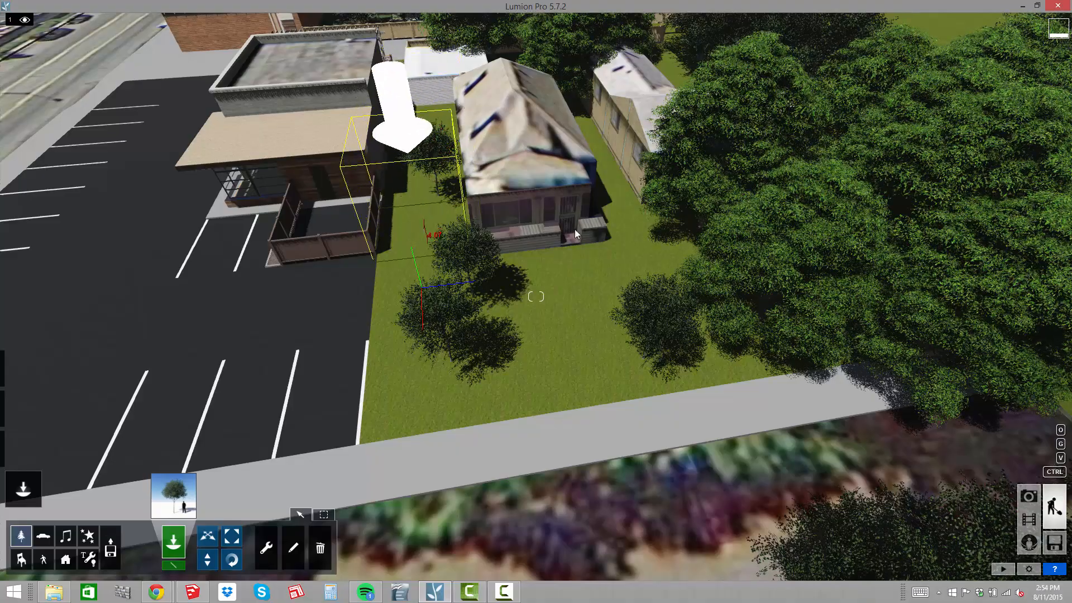
# View the gastropub from the front parking lot and toggle the visibility of layer 1 to check the trees on it
pyautogui.press('a')
pyautogui.moveTo(486, 303); pyautogui.dragTo(483, 349, button='right')
pyautogui.press('w')
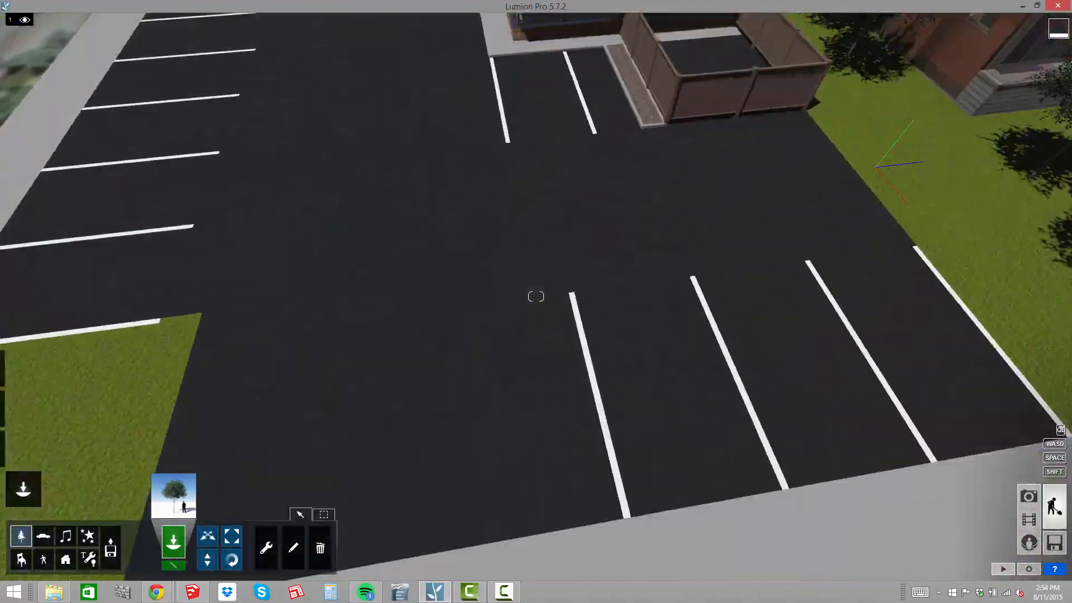
pyautogui.press('w')
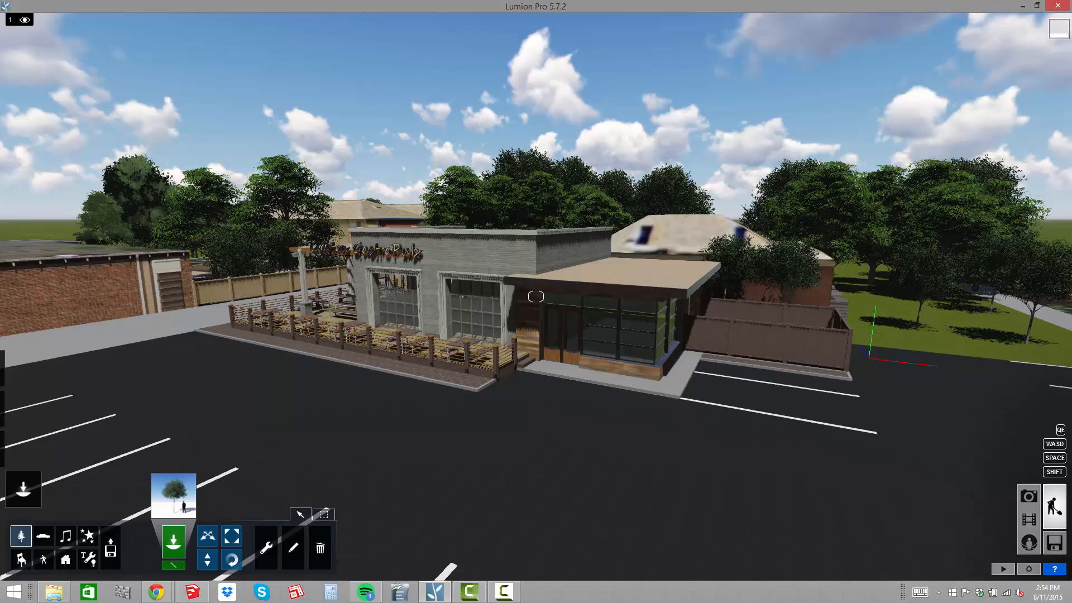
pyautogui.press('w')
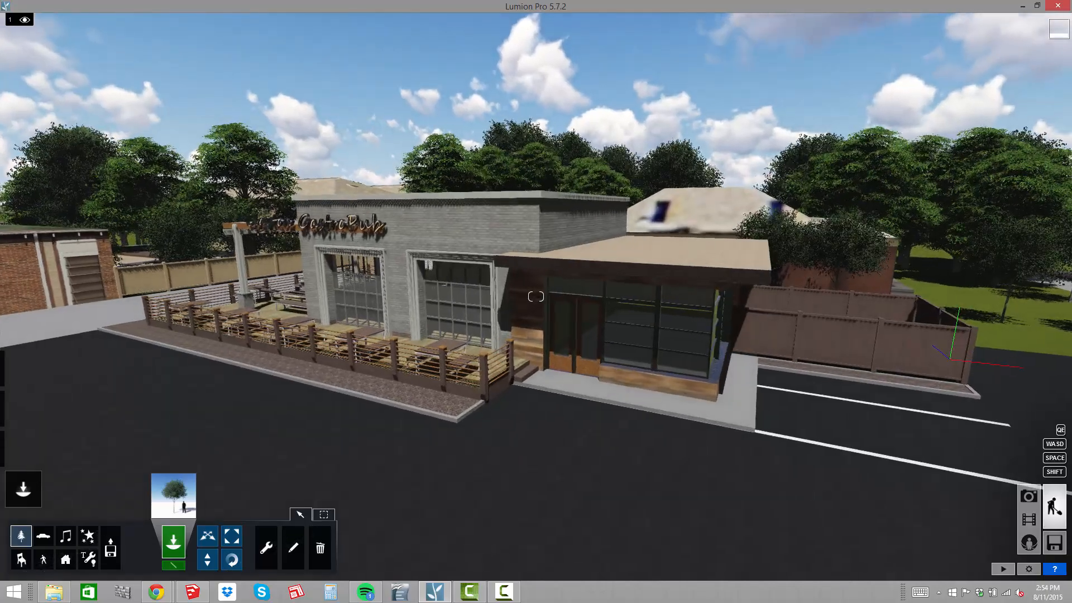
pyautogui.press('s')
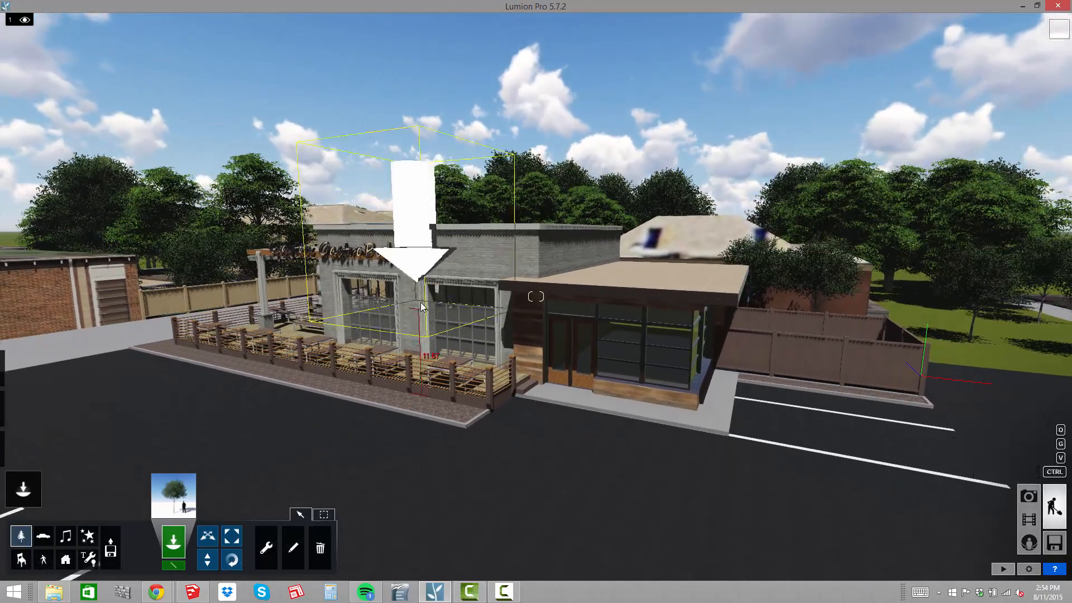
pyautogui.click(25, 20)
pyautogui.click(25, 20)
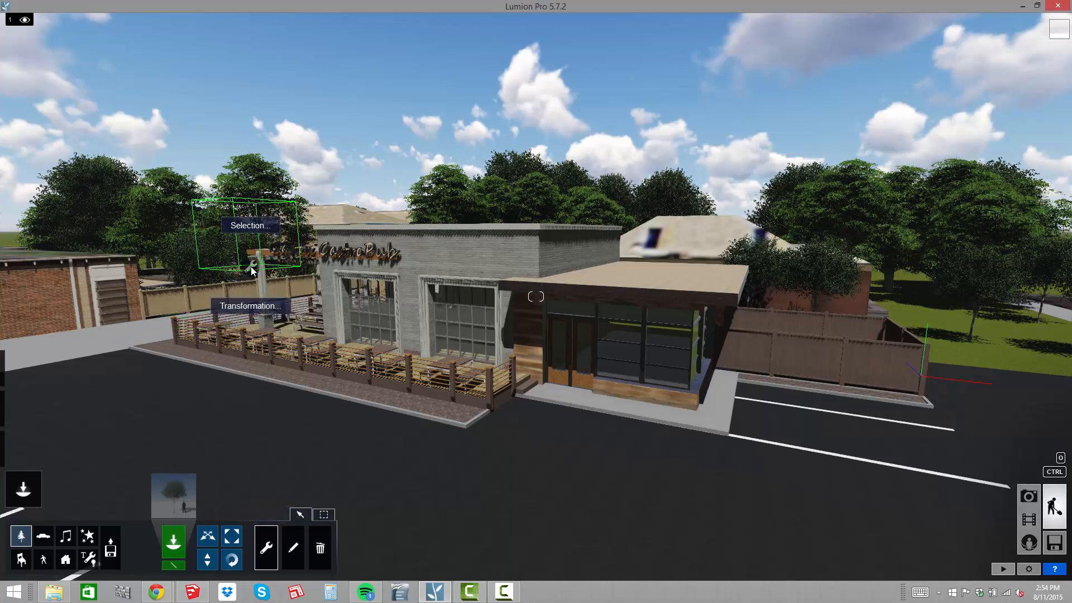
# Select all objects of the same category as a tree and move them to layer 2, Landscape Elements
pyautogui.click(249, 226)
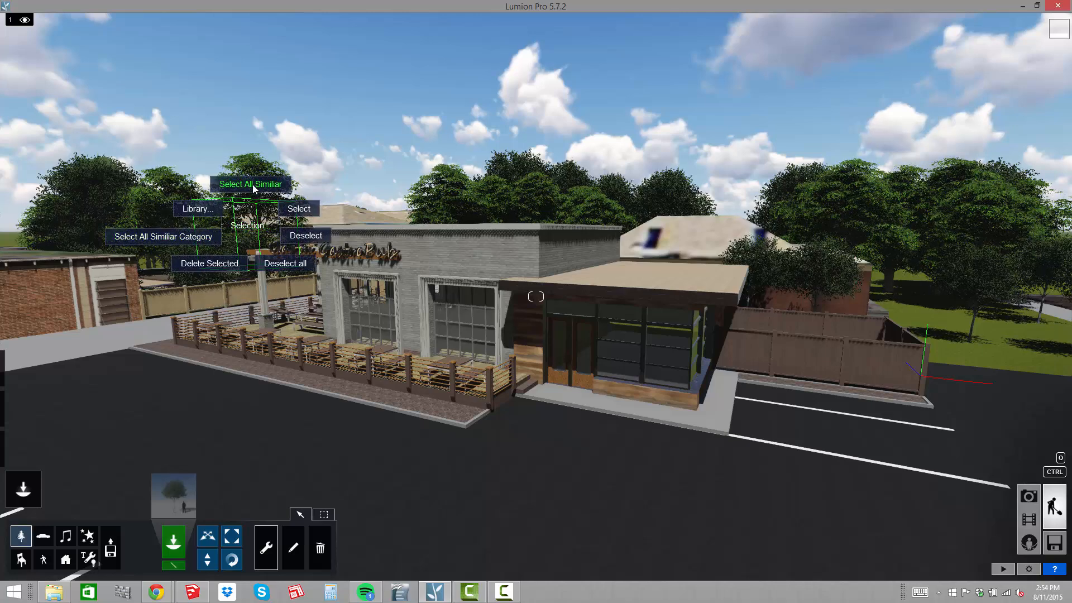
pyautogui.click(169, 236)
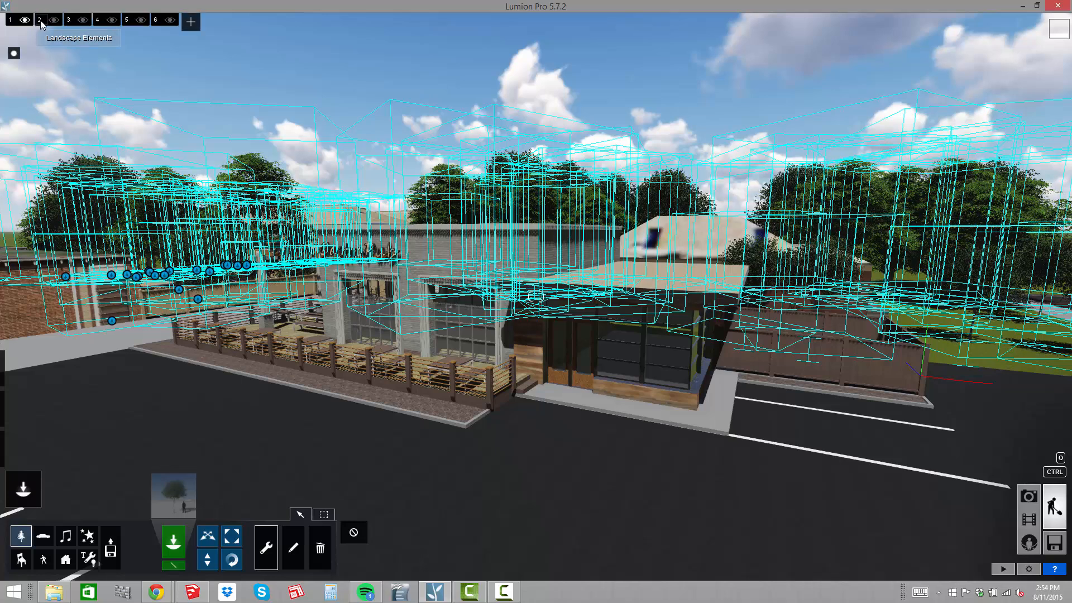
pyautogui.click(40, 23)
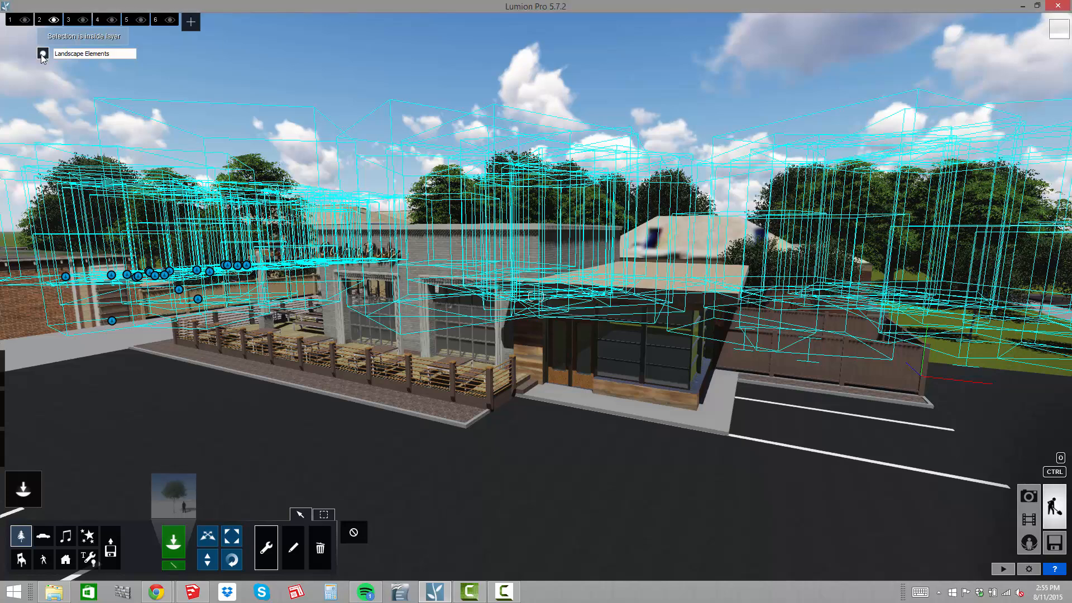
pyautogui.click(42, 54)
# Toggle the visibility of layers 2 and 1 to check that the trees belong to the Landscape Elements layer
pyautogui.click(52, 22)
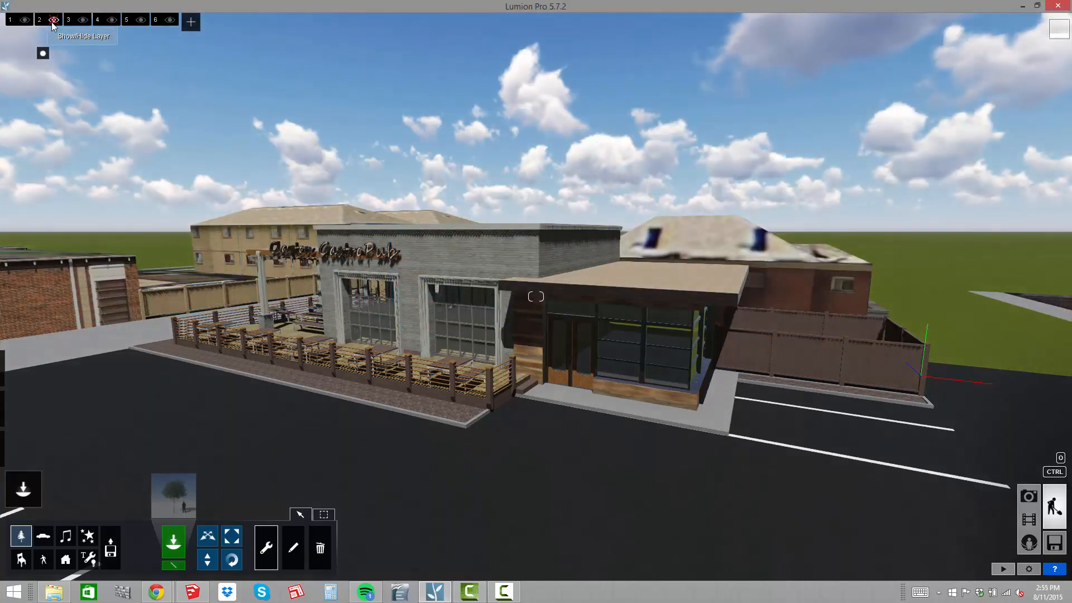
pyautogui.click(53, 20)
pyautogui.click(53, 21)
pyautogui.click(53, 21)
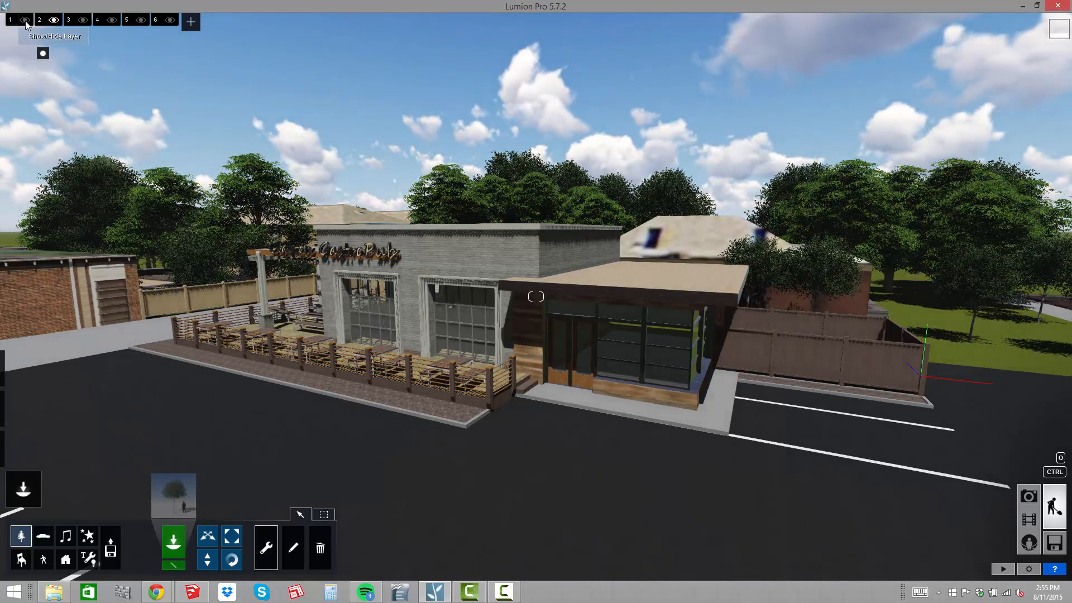
pyautogui.click(25, 20)
pyautogui.click(25, 21)
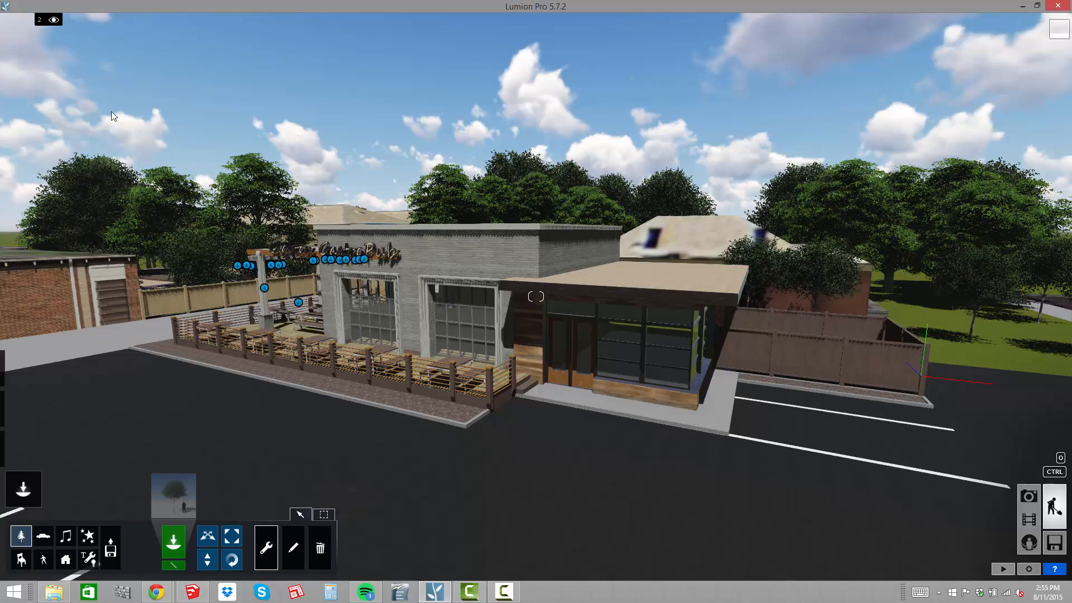
# Mass-place a row of the small oaks along the paved strip in front of the patio fence, about 58 units long
pyautogui.moveTo(39, 26)
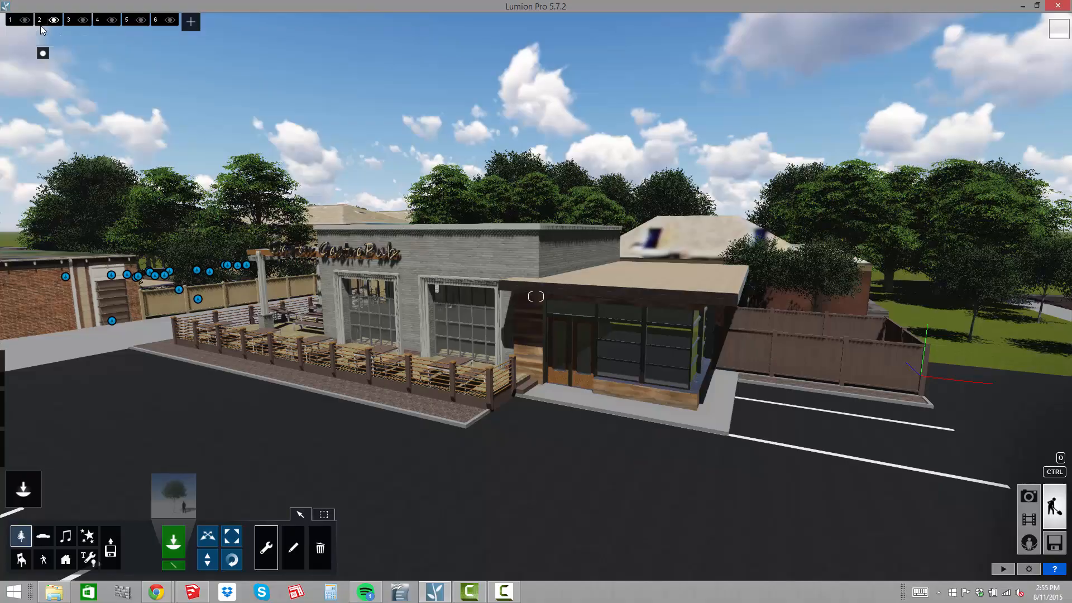
pyautogui.press('a')
pyautogui.moveTo(211, 135); pyautogui.dragTo(302, 172, button='right')
pyautogui.press('w')
pyautogui.press('q')
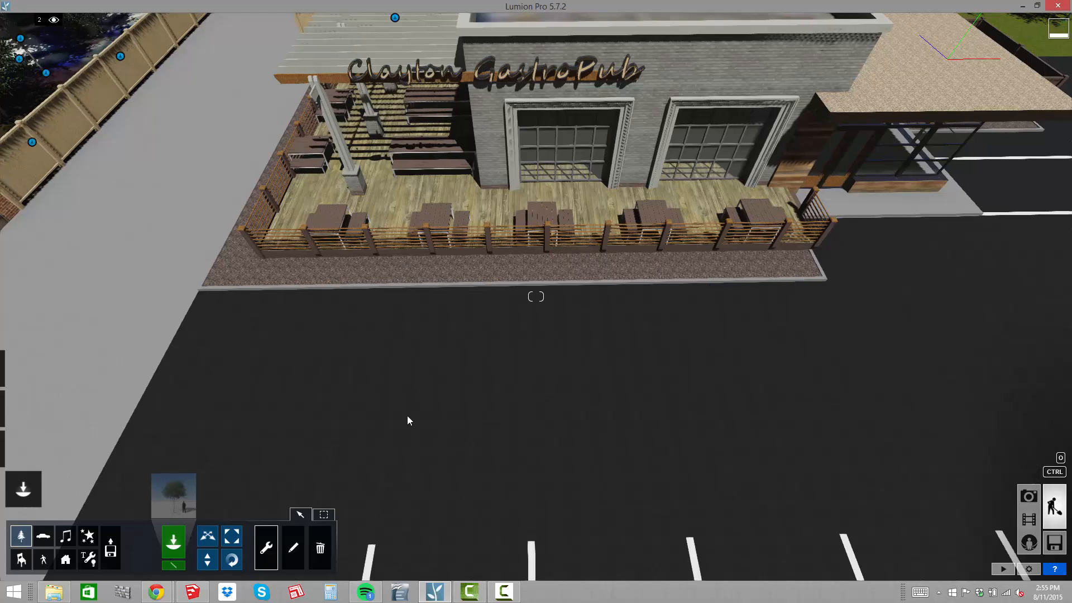
pyautogui.click(173, 565)
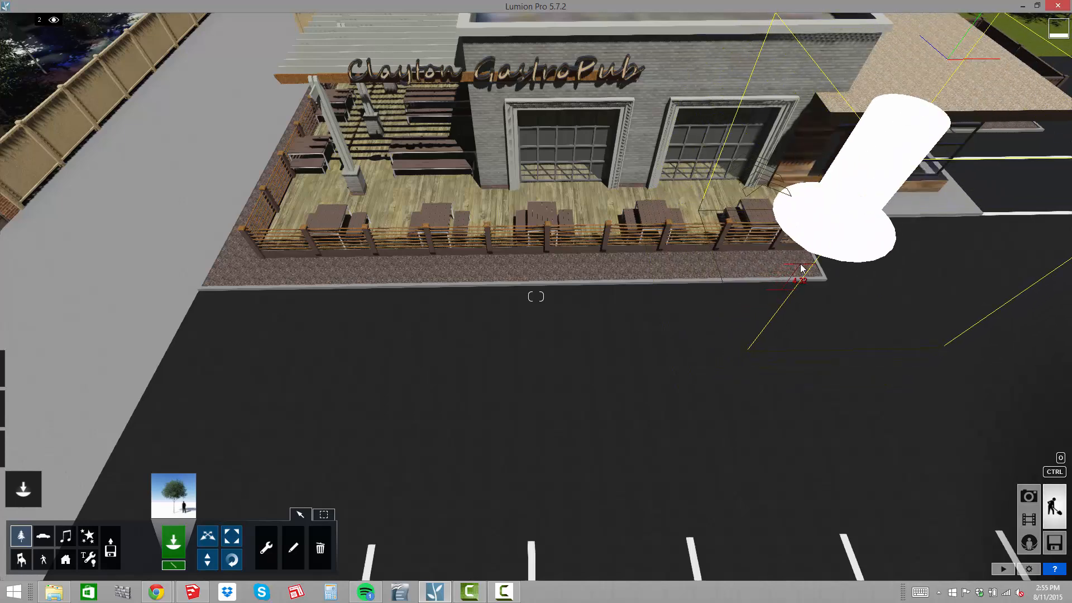
pyautogui.click(800, 269)
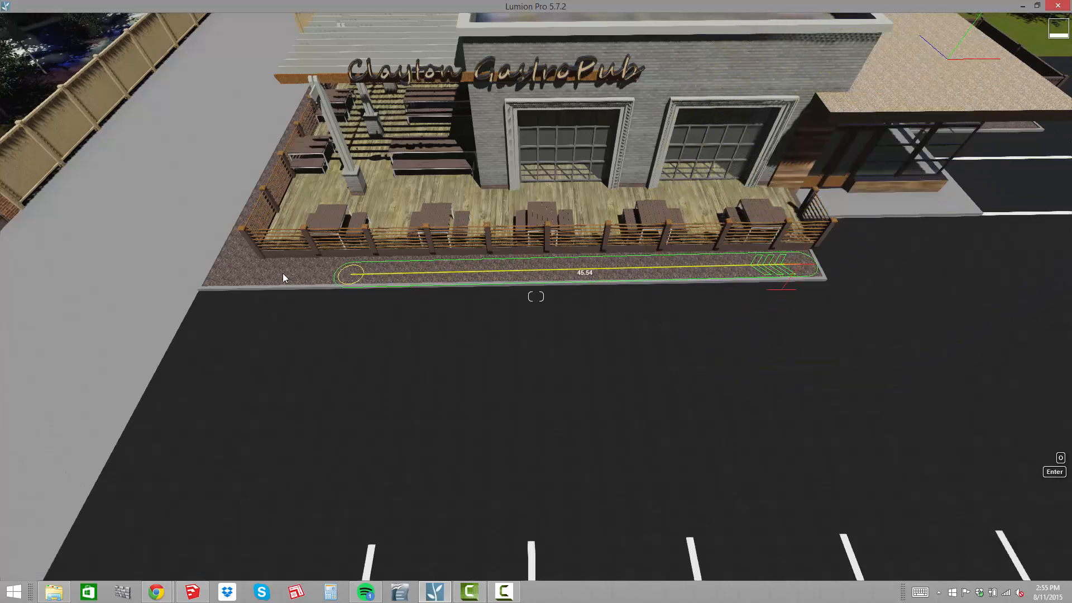
pyautogui.click(228, 275)
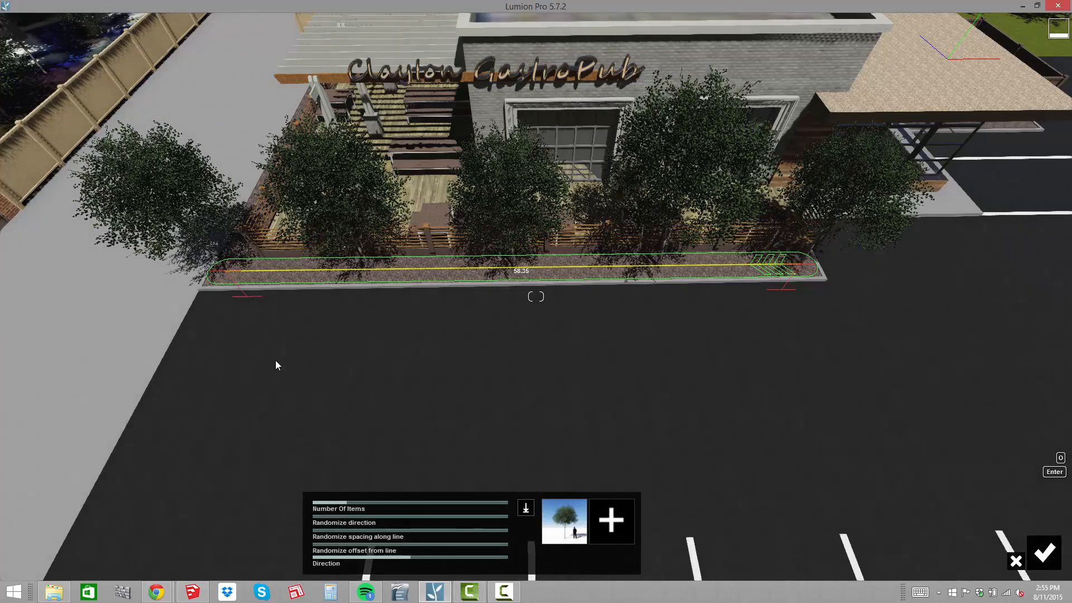
# Replace the oak in the row with African_Daisy_Pink from the flowers in the Nature Library
pyautogui.moveTo(347, 502)
pyautogui.mouseDown()
pyautogui.moveTo(358, 505)
pyautogui.moveTo(348, 506)
pyautogui.mouseUp()
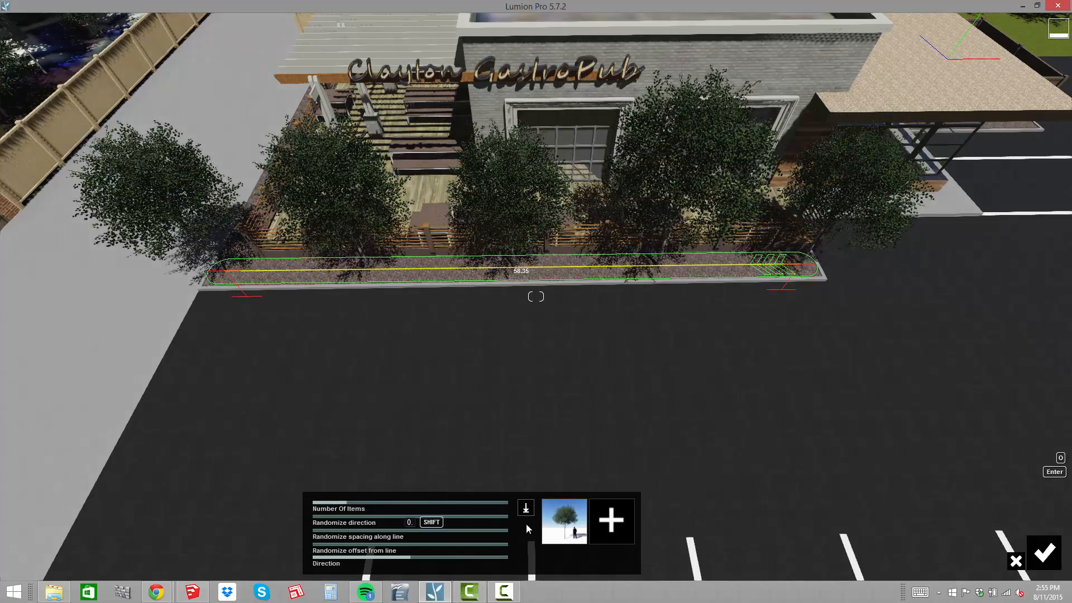
pyautogui.click(569, 523)
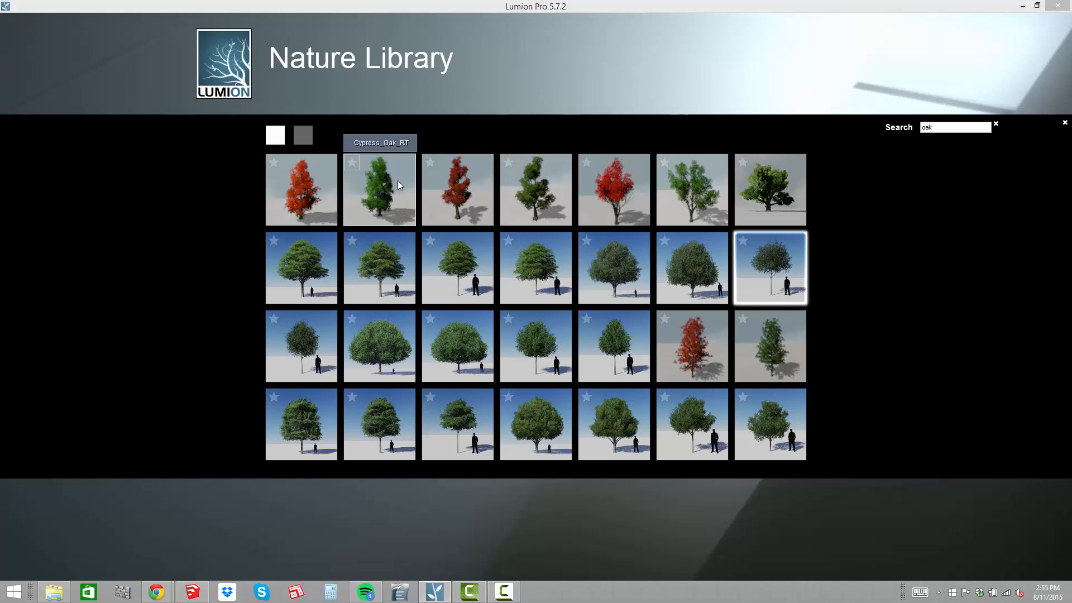
pyautogui.click(996, 125)
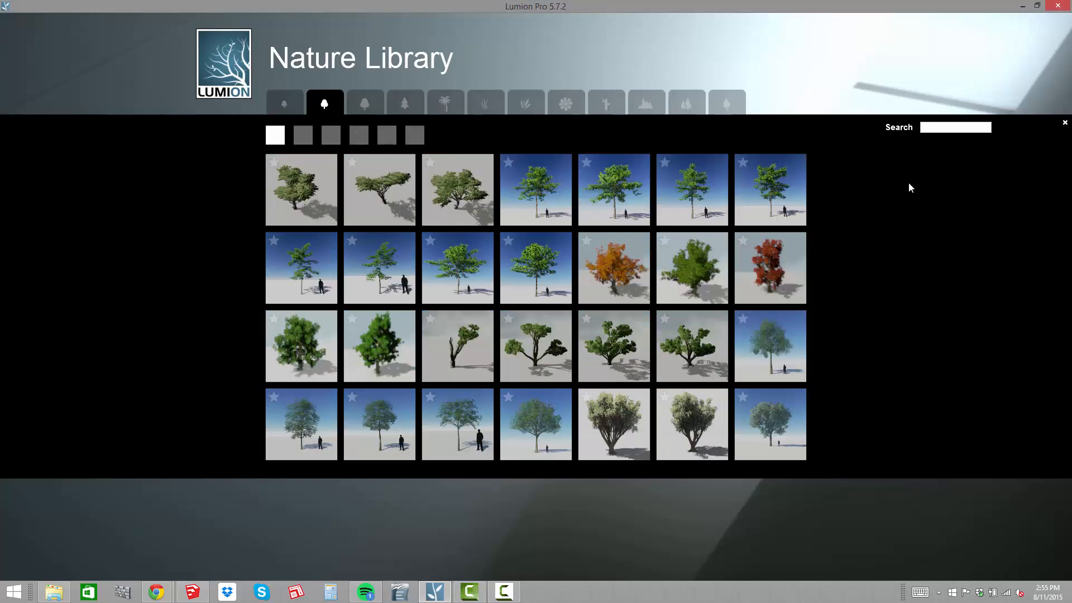
pyautogui.click(571, 100)
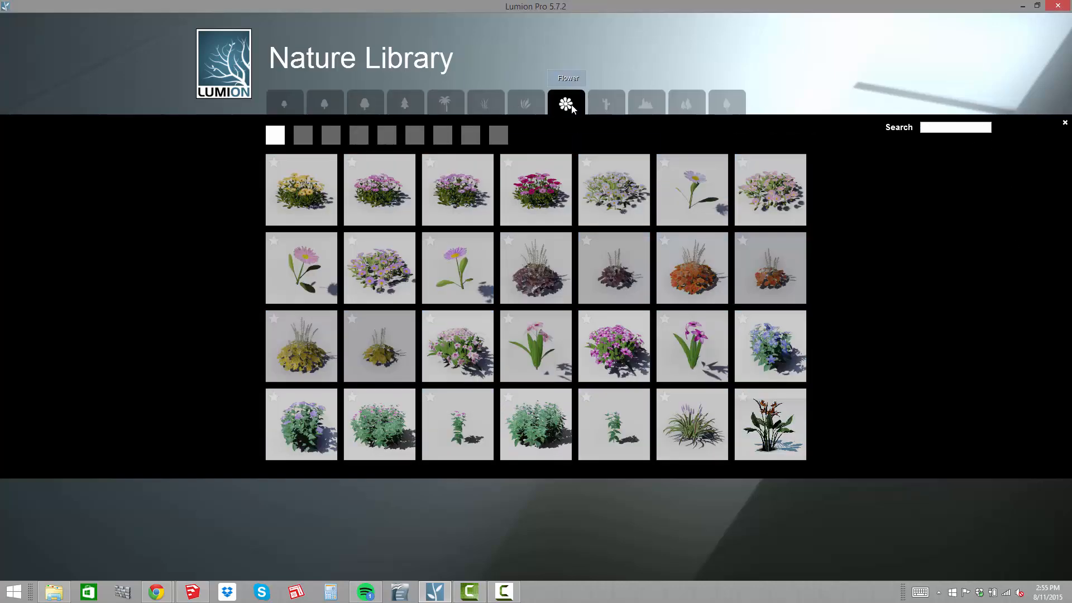
pyautogui.click(378, 196)
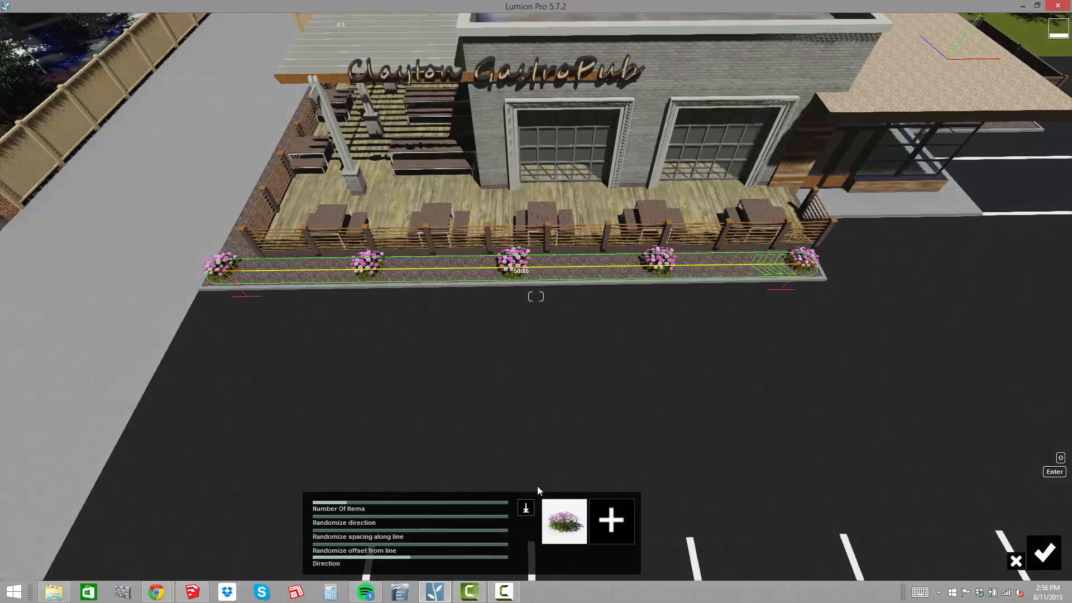
pyautogui.click(560, 523)
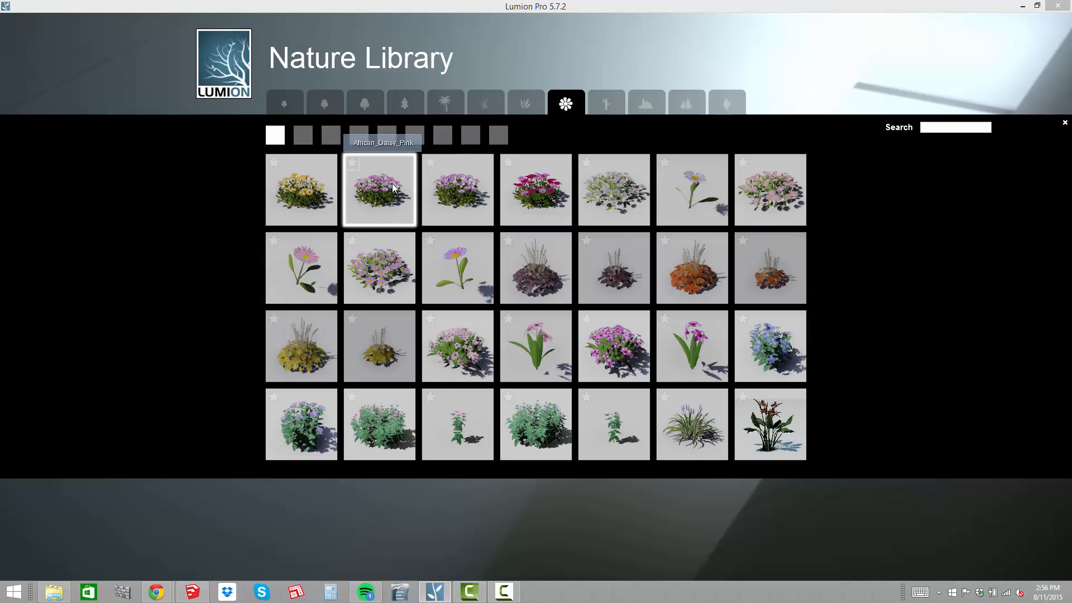
pyautogui.click(394, 188)
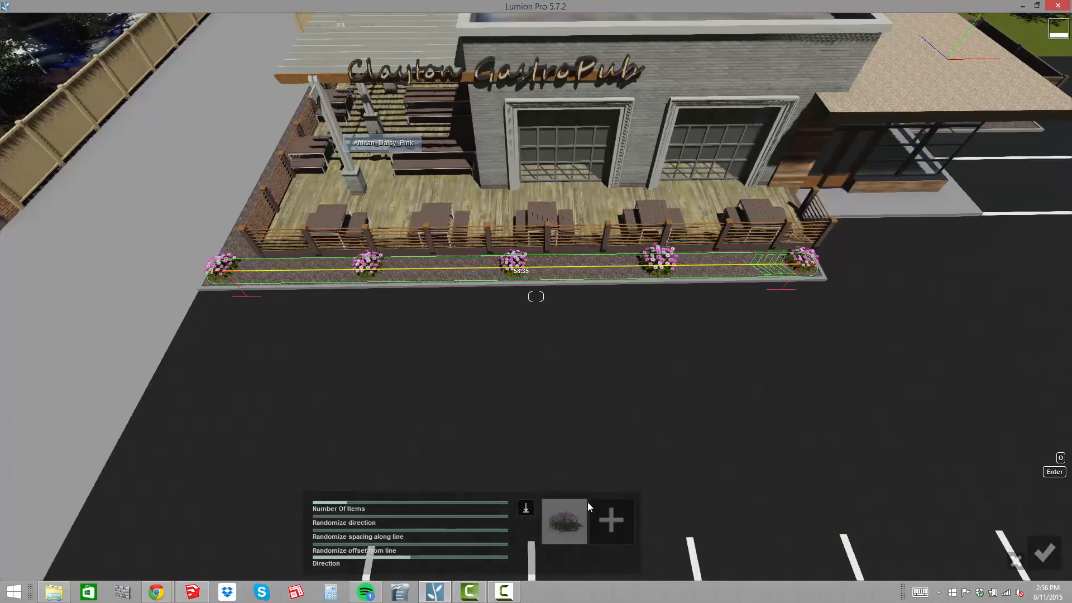
# Add the crimson and the white daisy varieties to the mass-placed row in front of the patio and set the number of items to 17
pyautogui.click(614, 528)
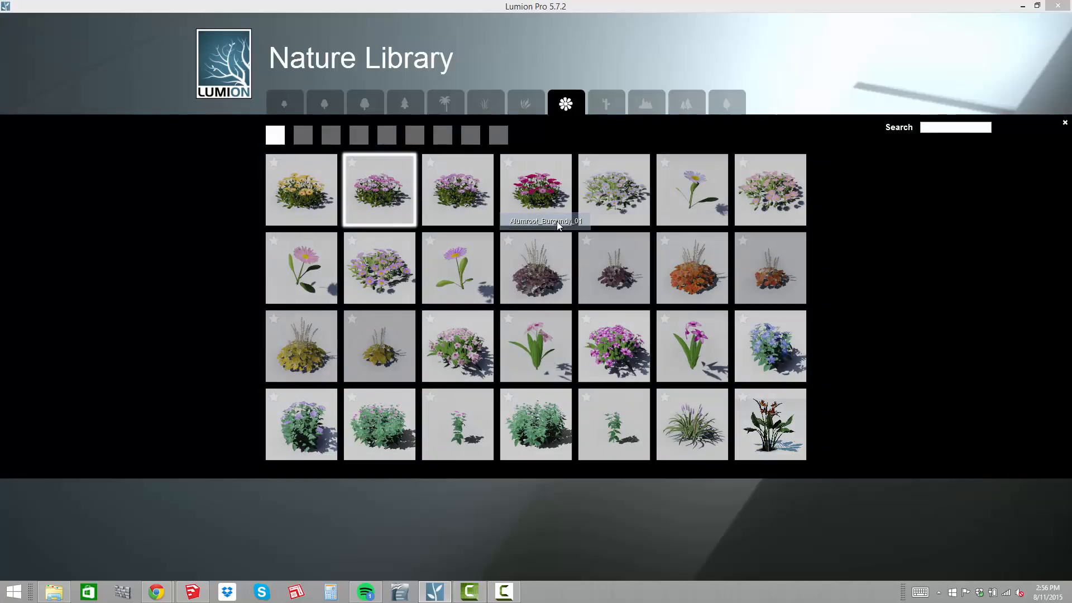
pyautogui.click(531, 183)
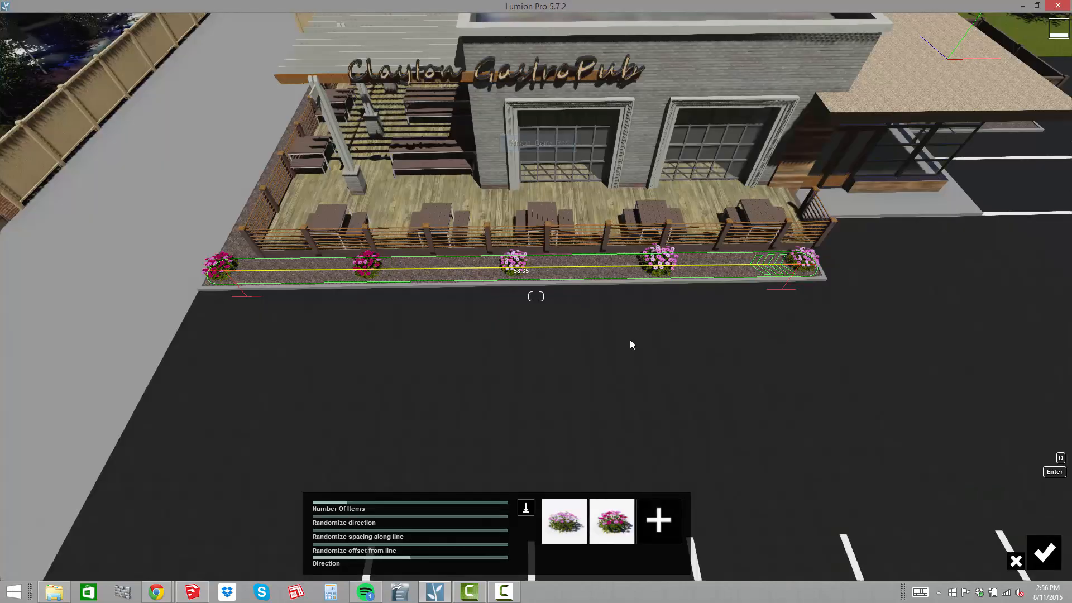
pyautogui.click(659, 522)
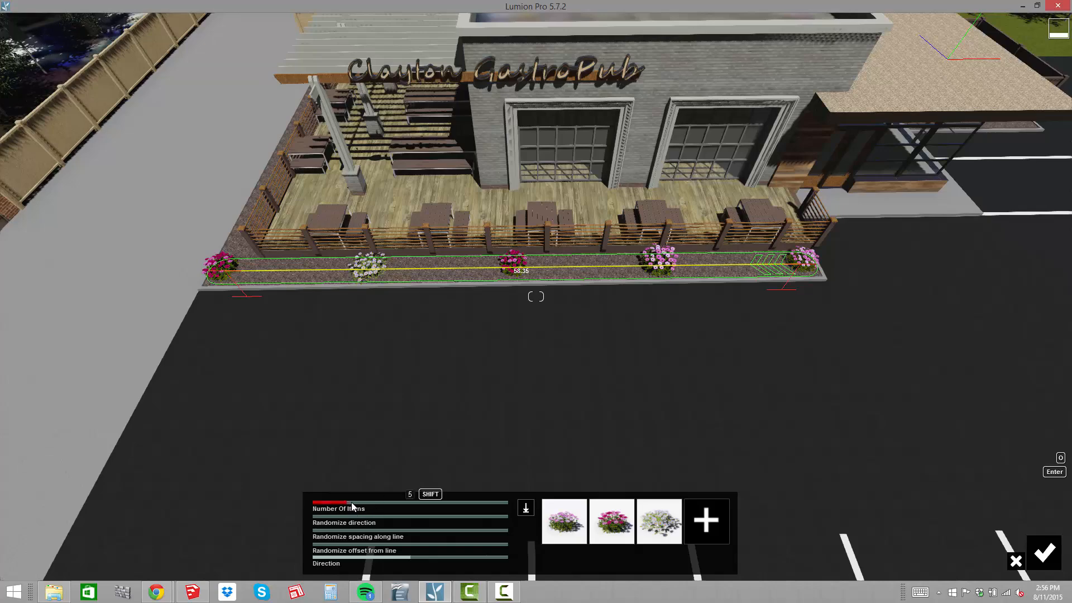
pyautogui.moveTo(352, 506); pyautogui.dragTo(390, 507)
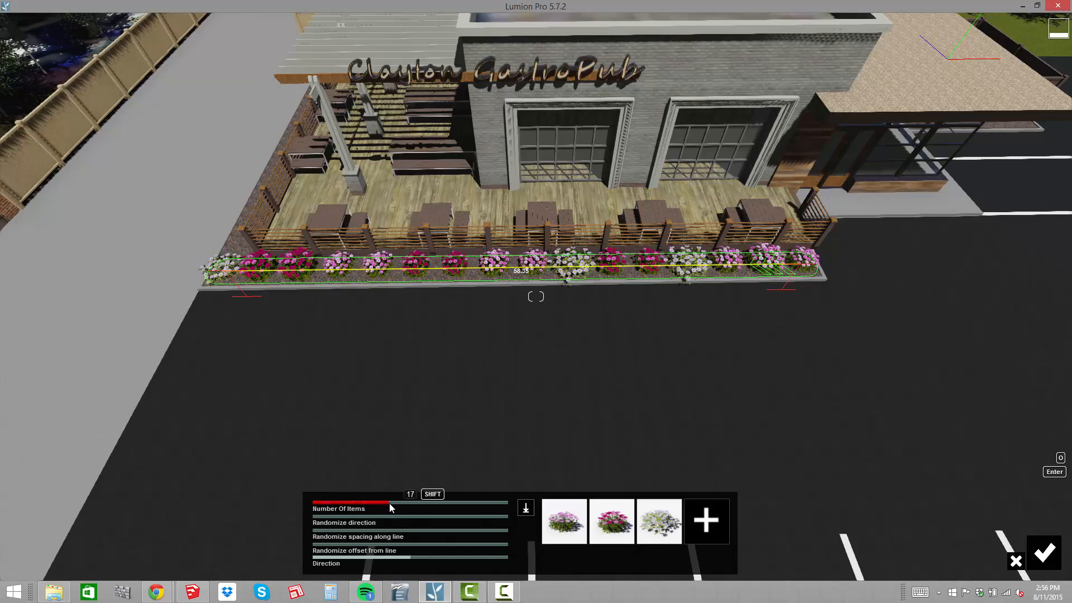
# Randomize the flower row's direction and spacing along the line, and set the random offset from the line to about 0.1
pyautogui.moveTo(476, 369); pyautogui.dragTo(581, 375, button='right')
pyautogui.press('w')
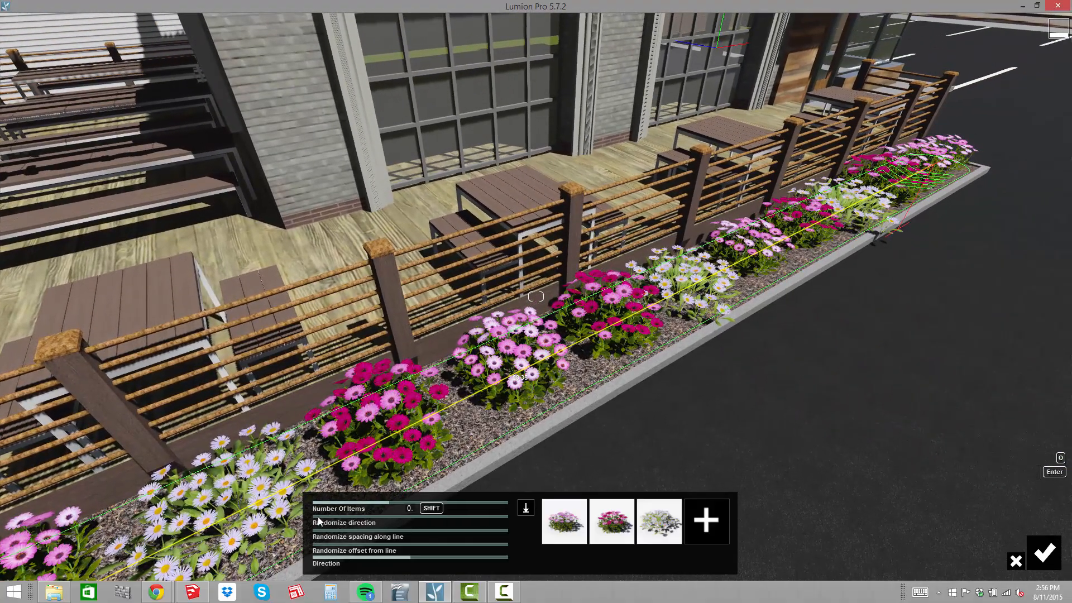
pyautogui.moveTo(318, 517); pyautogui.dragTo(418, 523)
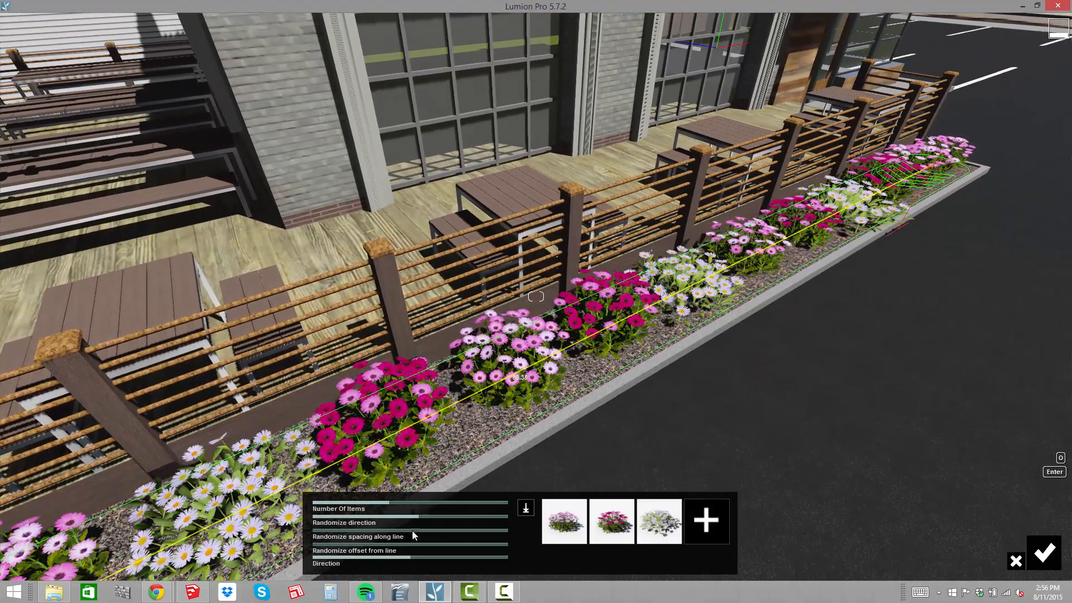
pyautogui.moveTo(317, 530)
pyautogui.mouseDown()
pyautogui.moveTo(385, 537)
pyautogui.moveTo(319, 545)
pyautogui.mouseUp()
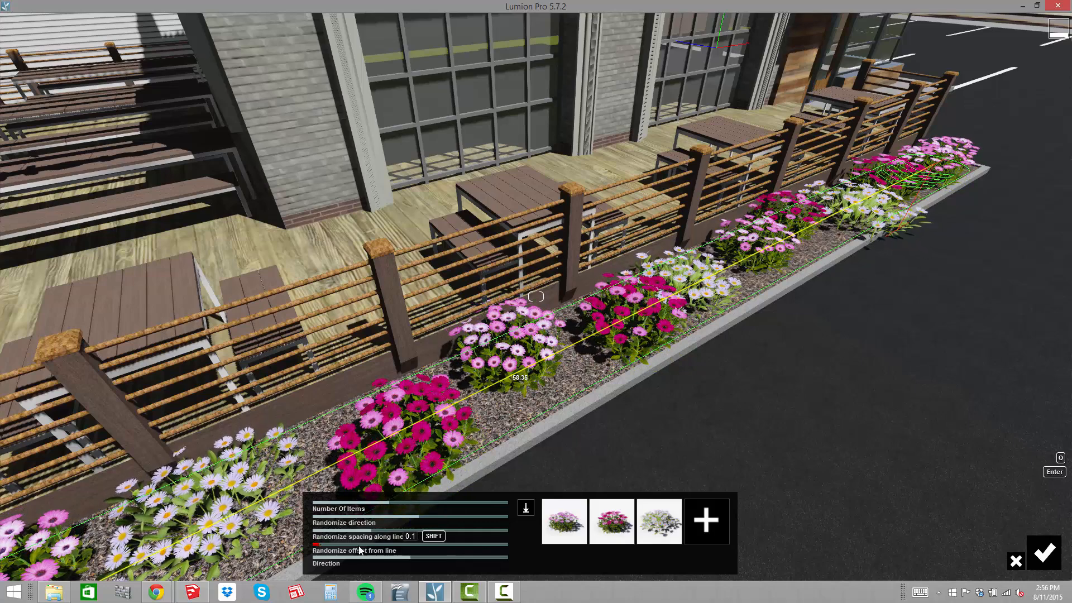
# Raise the number of items in the front flower row slightly above 17 and accept the mass placement
pyautogui.moveTo(416, 503)
pyautogui.mouseDown()
pyautogui.moveTo(394, 503)
pyautogui.moveTo(404, 505)
pyautogui.mouseUp()
pyautogui.press('s')
pyautogui.moveTo(412, 475); pyautogui.dragTo(388, 357, button='right')
pyautogui.press('s')
pyautogui.moveTo(595, 374); pyautogui.dragTo(588, 412, button='right')
pyautogui.press('w')
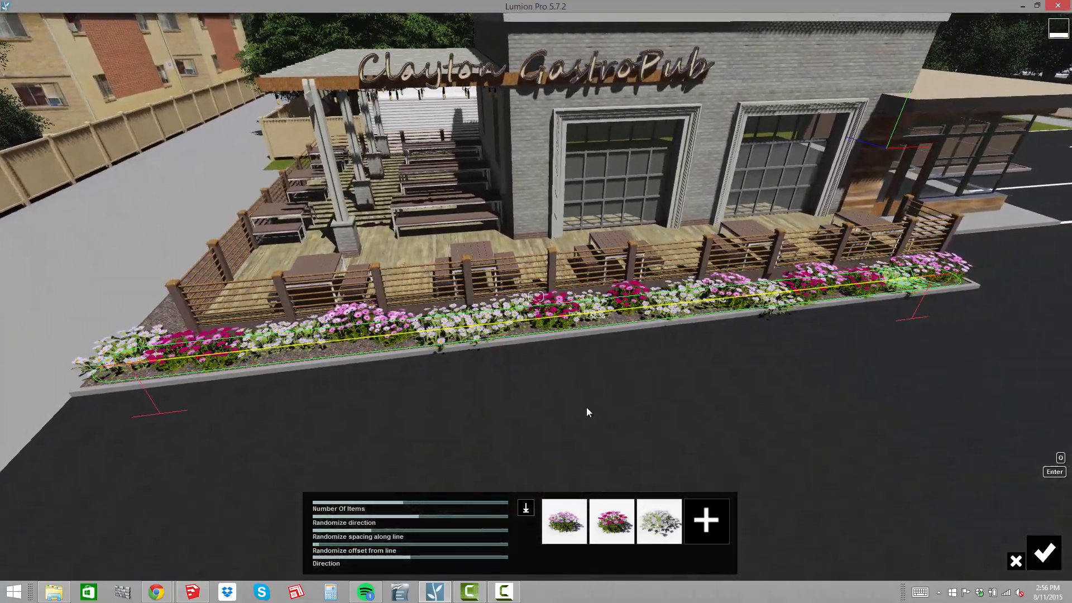
pyautogui.click(1044, 558)
# Move the white daisy that overhangs the curb in the front row back toward the patio fence
pyautogui.press('a')
pyautogui.moveTo(865, 337)
pyautogui.mouseDown(button='right')
pyautogui.moveTo(830, 365)
pyautogui.moveTo(879, 337)
pyautogui.mouseUp(button='right')
pyautogui.press('w')
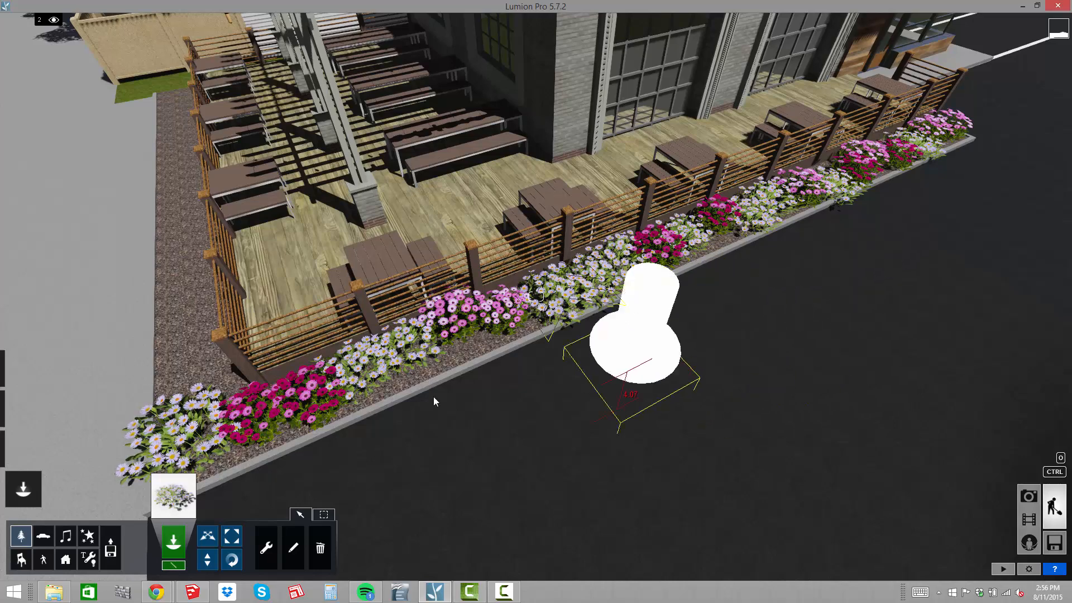
pyautogui.click(207, 536)
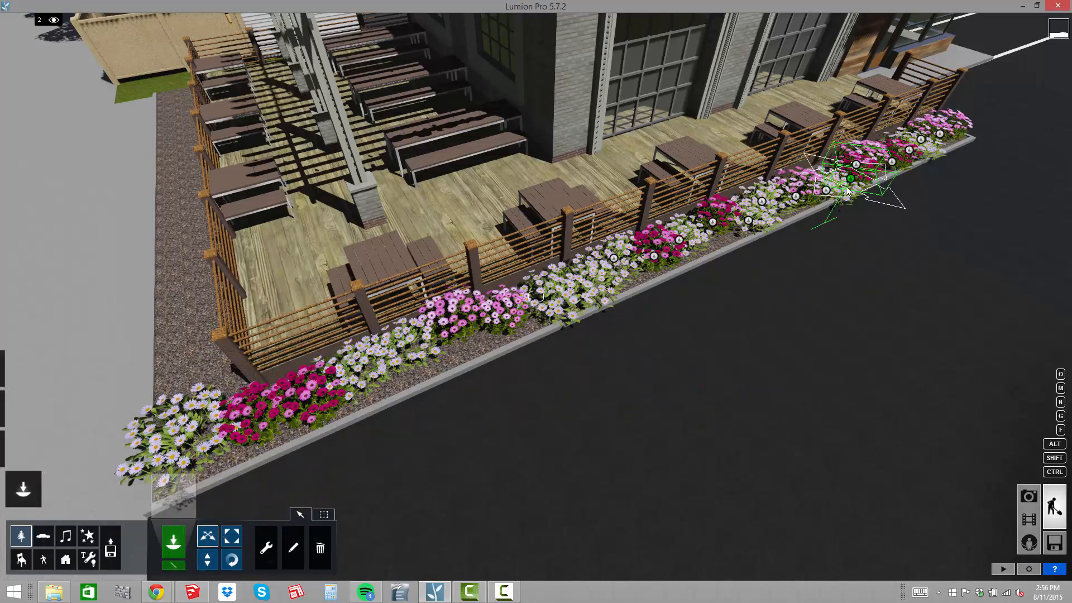
pyautogui.moveTo(847, 191); pyautogui.dragTo(775, 213, button='right')
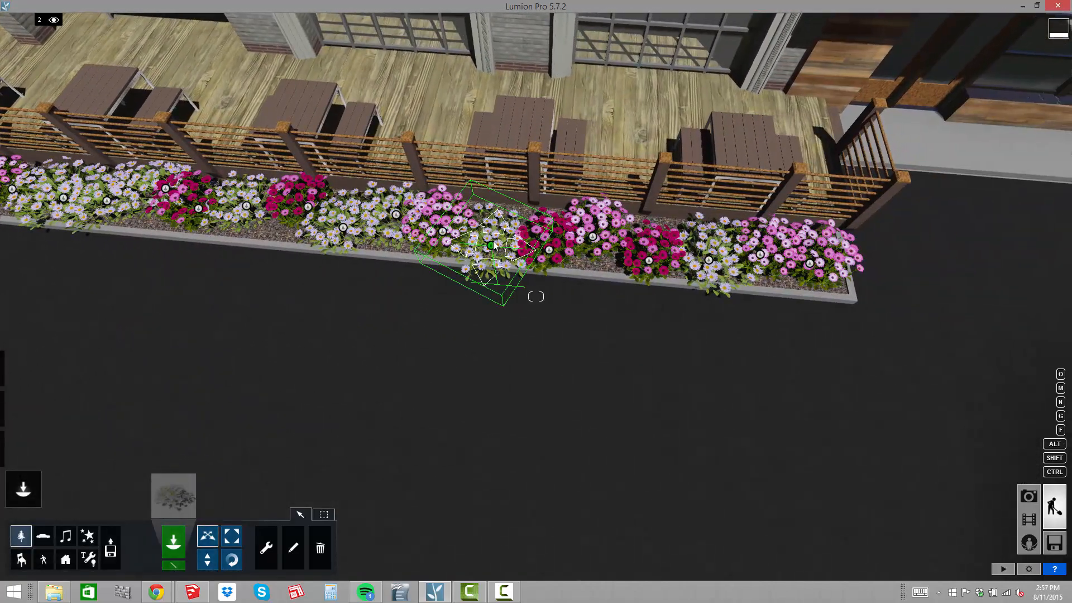
pyautogui.moveTo(494, 242); pyautogui.dragTo(501, 228)
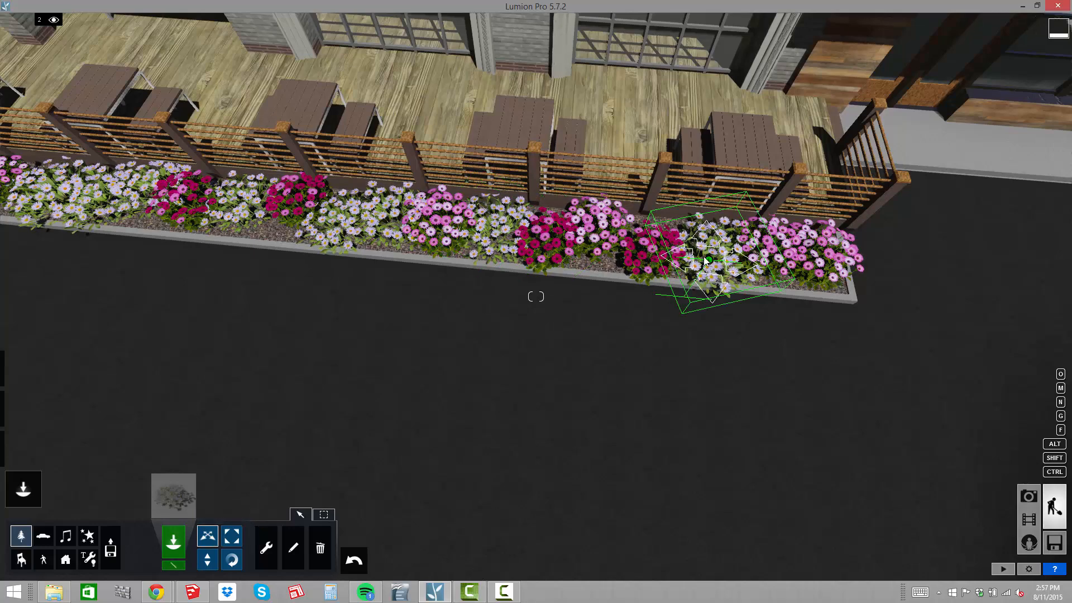
# Mass-place a second row of the three mixed daisies along the gravel strip on the driveway side of the patio, with slightly fewer items
pyautogui.moveTo(725, 297); pyautogui.dragTo(887, 291, button='right')
pyautogui.press('a')
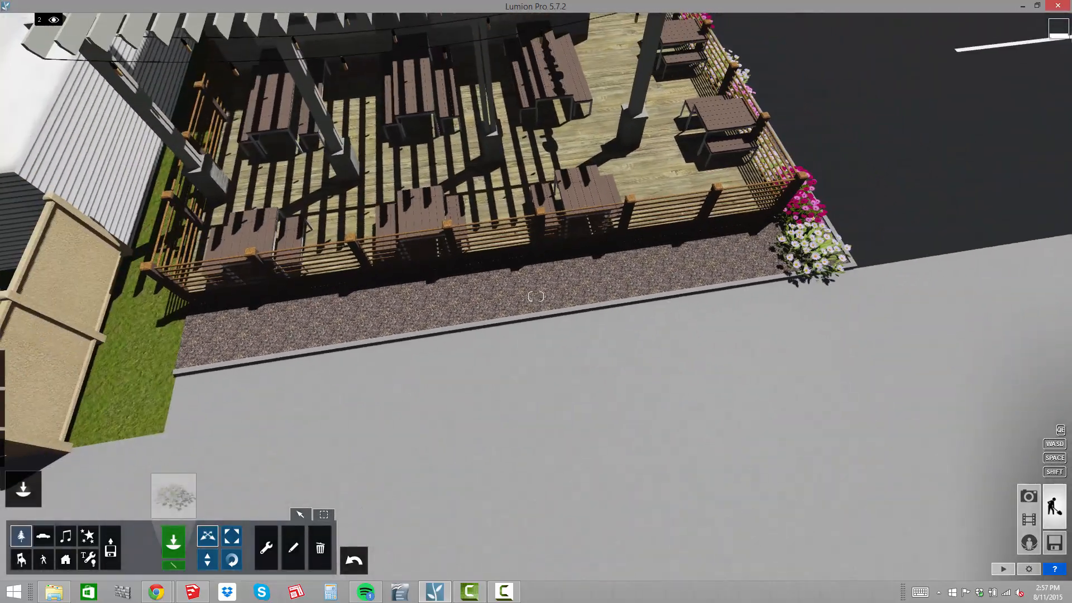
pyautogui.moveTo(433, 246); pyautogui.dragTo(401, 244, button='right')
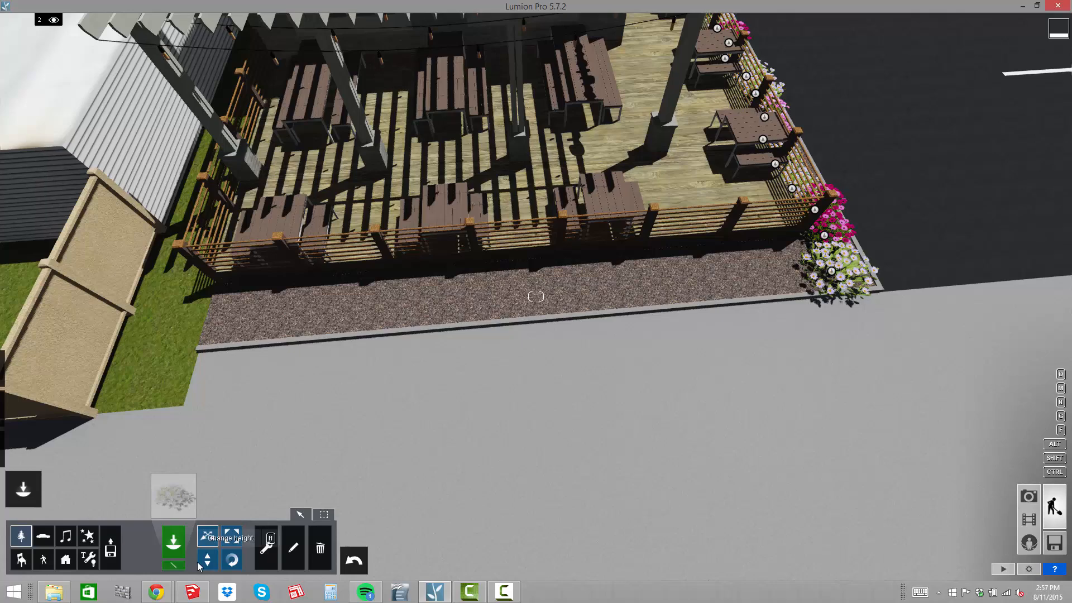
pyautogui.click(173, 565)
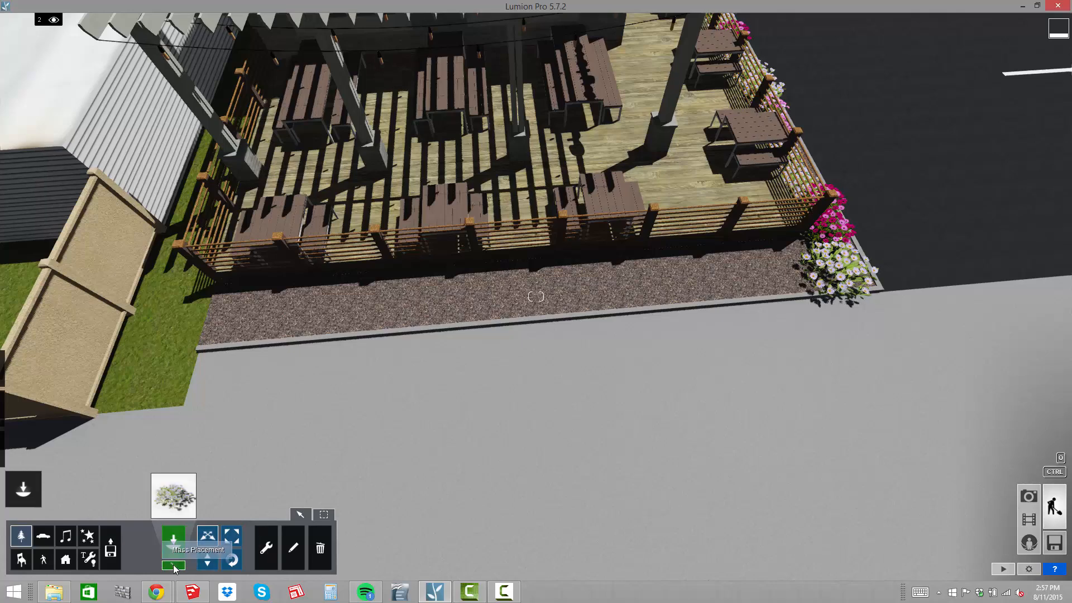
pyautogui.click(790, 267)
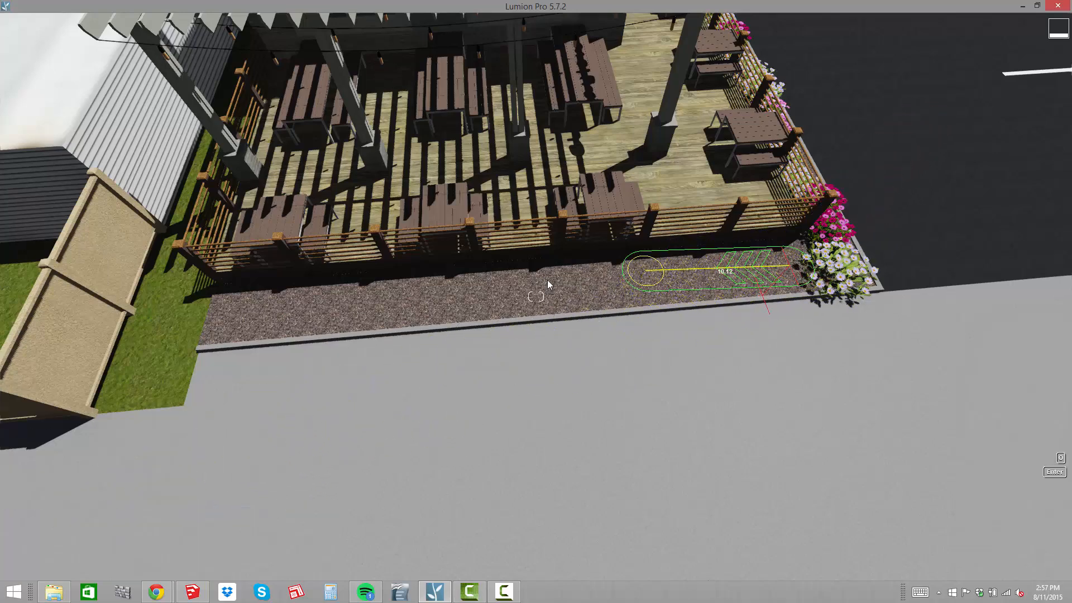
pyautogui.click(223, 312)
pyautogui.moveTo(403, 502); pyautogui.dragTo(389, 509)
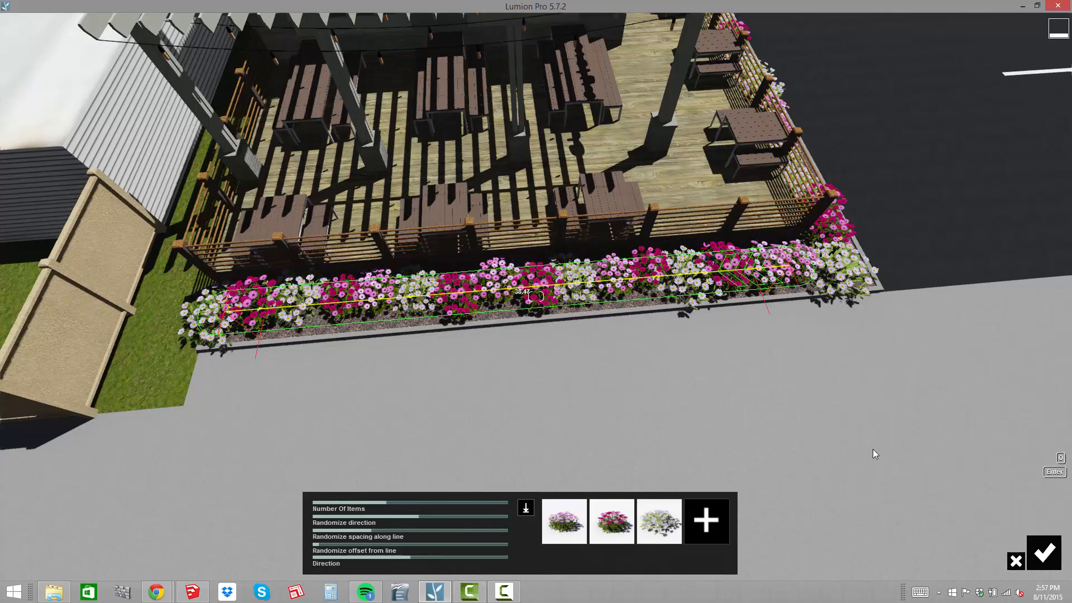
pyautogui.click(1051, 567)
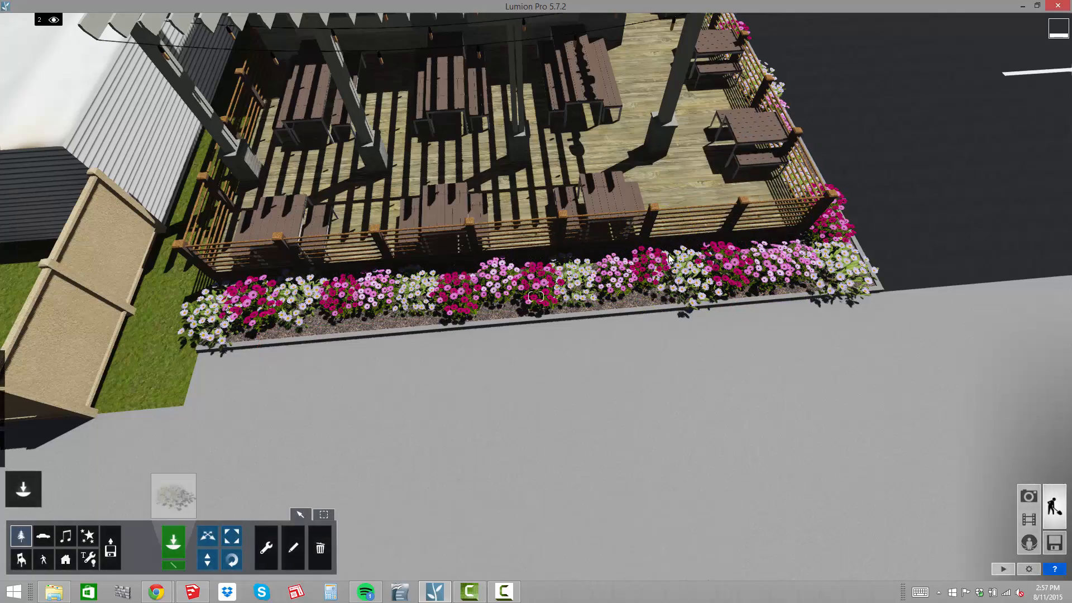
# Toggle the visibility of layer 2 to check that the new flowers belong to the Landscape Elements layer
pyautogui.press('d')
pyautogui.moveTo(687, 265); pyautogui.dragTo(502, 114, button='right')
pyautogui.press('s')
pyautogui.press('e')
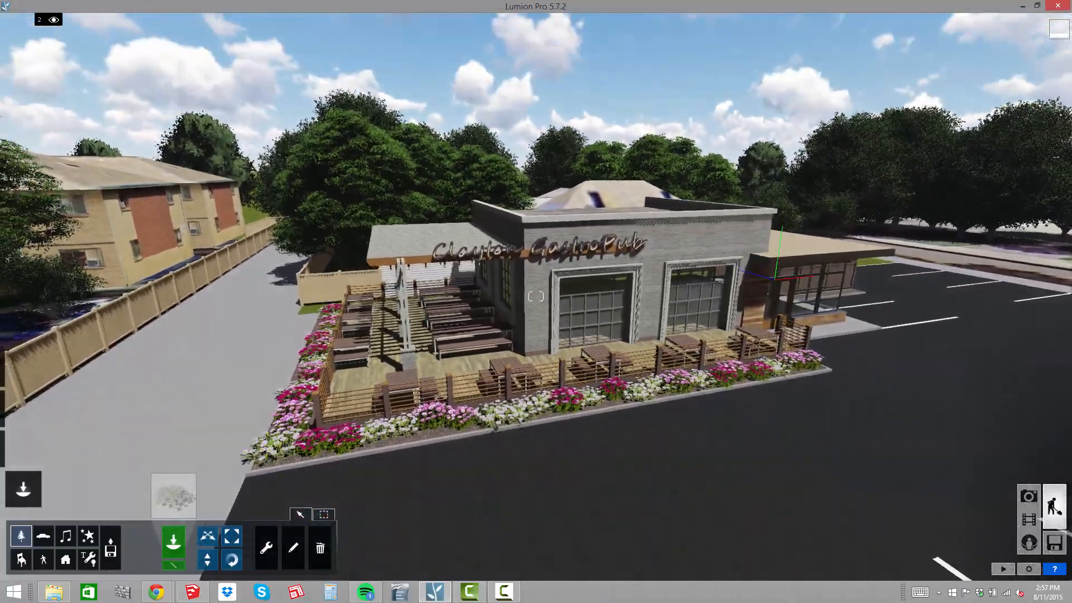
pyautogui.press('e')
pyautogui.press('w')
pyautogui.moveTo(686, 265); pyautogui.dragTo(678, 234, button='right')
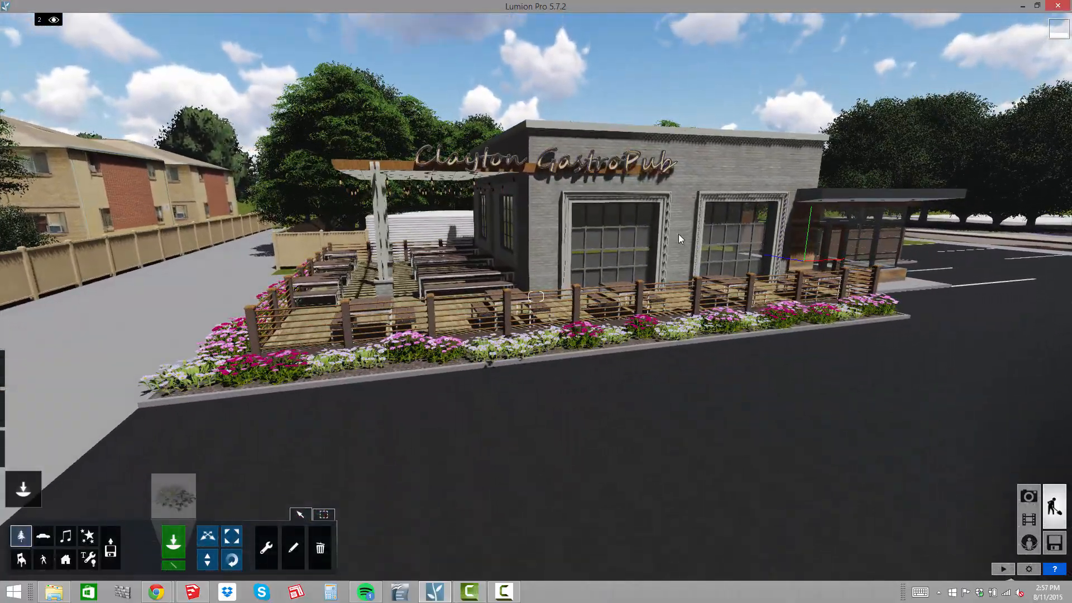
pyautogui.click(54, 20)
pyautogui.click(54, 20)
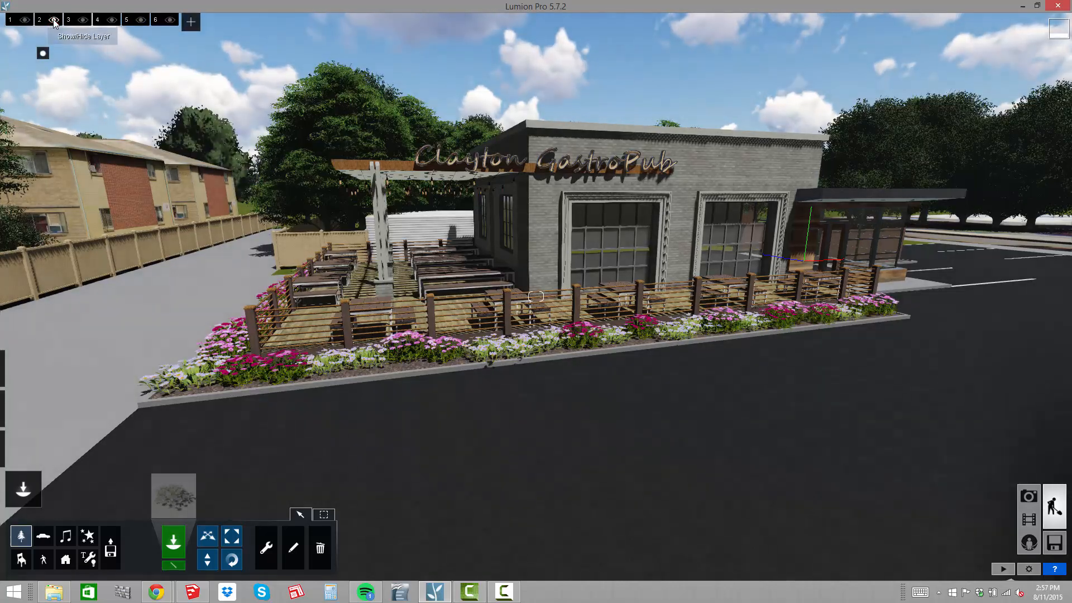
pyautogui.click(54, 20)
pyautogui.click(53, 20)
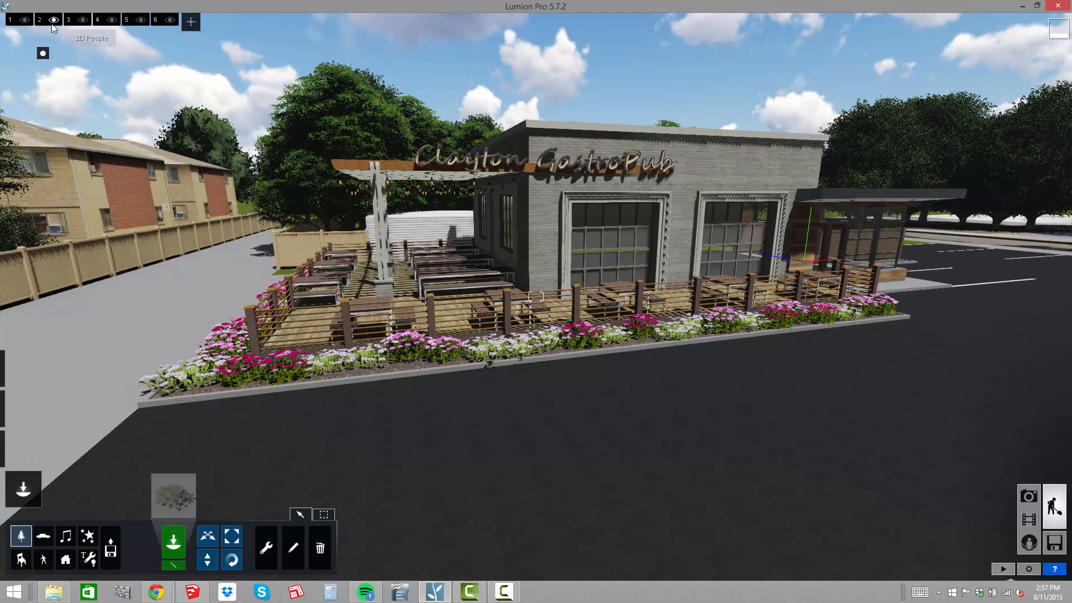
# Make layer 4, 3D People, the active layer for populating the patio
pyautogui.moveTo(381, 149); pyautogui.dragTo(305, 159, button='right')
pyautogui.press('d')
pyautogui.press('w')
pyautogui.moveTo(392, 181); pyautogui.dragTo(408, 182, button='right')
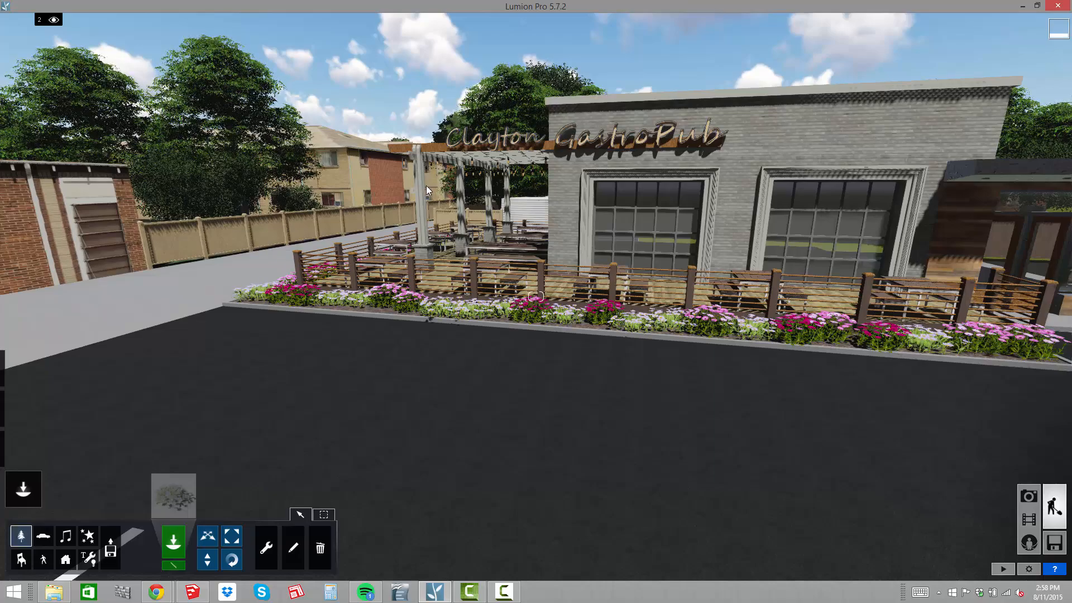
pyautogui.press('q')
pyautogui.moveTo(427, 187); pyautogui.dragTo(558, 363, button='right')
pyautogui.press('a')
pyautogui.press('w')
pyautogui.press('w')
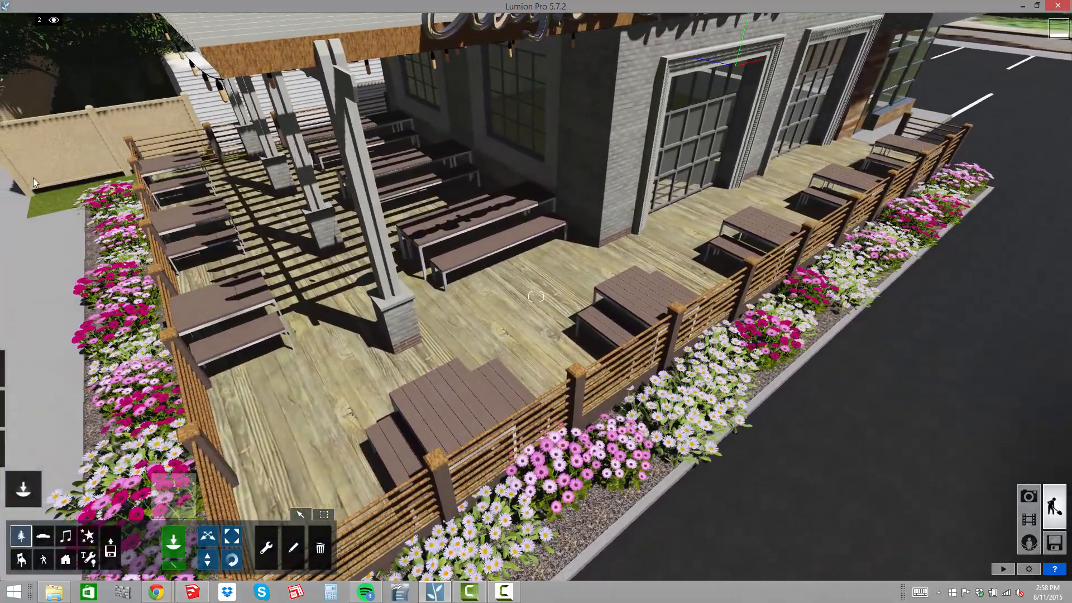
pyautogui.moveTo(81, 25)
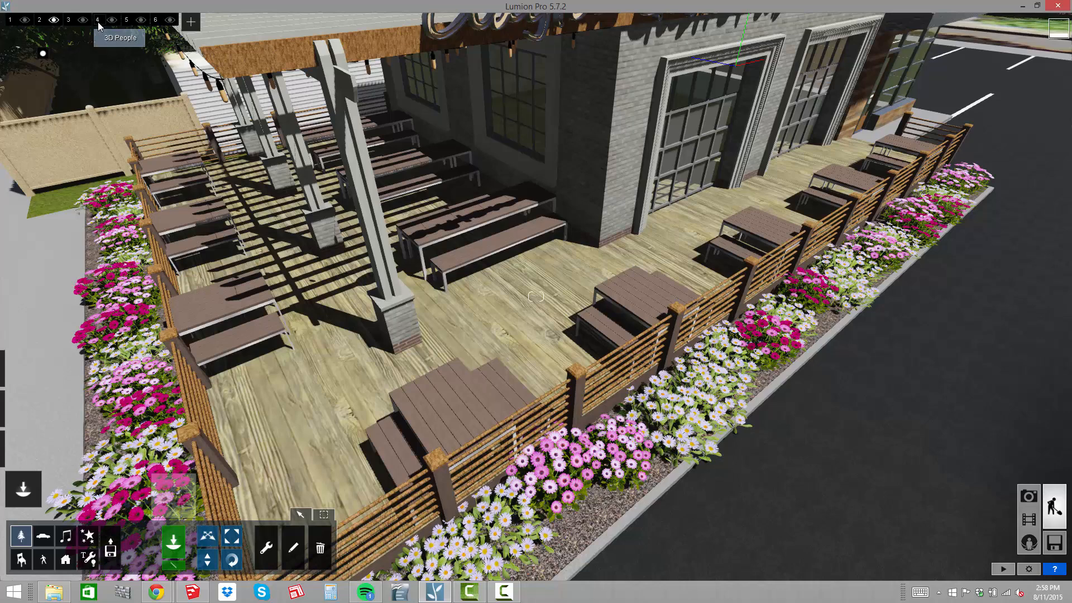
pyautogui.click(99, 22)
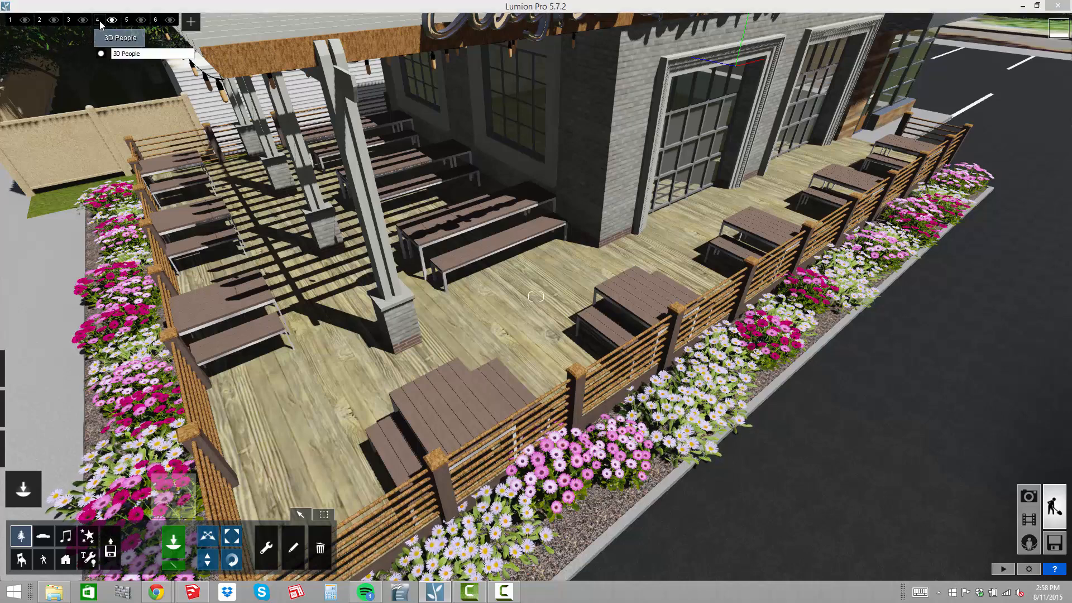
# Place the standing man in a grey suit with a briefcase from the Character Library on the patio deck and rotate him slightly
pyautogui.moveTo(602, 315); pyautogui.dragTo(379, 413, button='right')
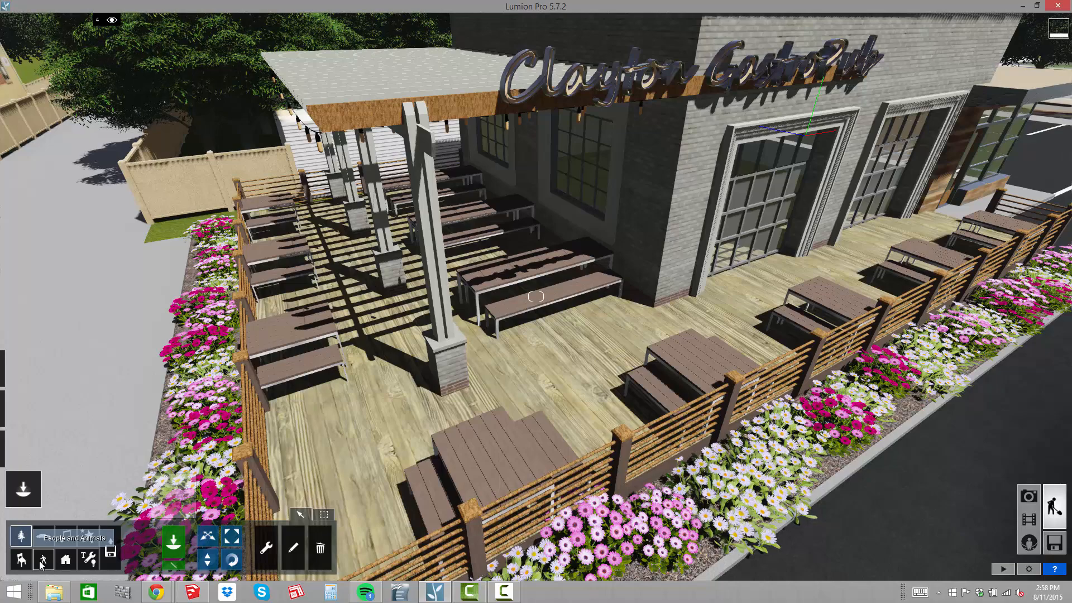
pyautogui.click(43, 561)
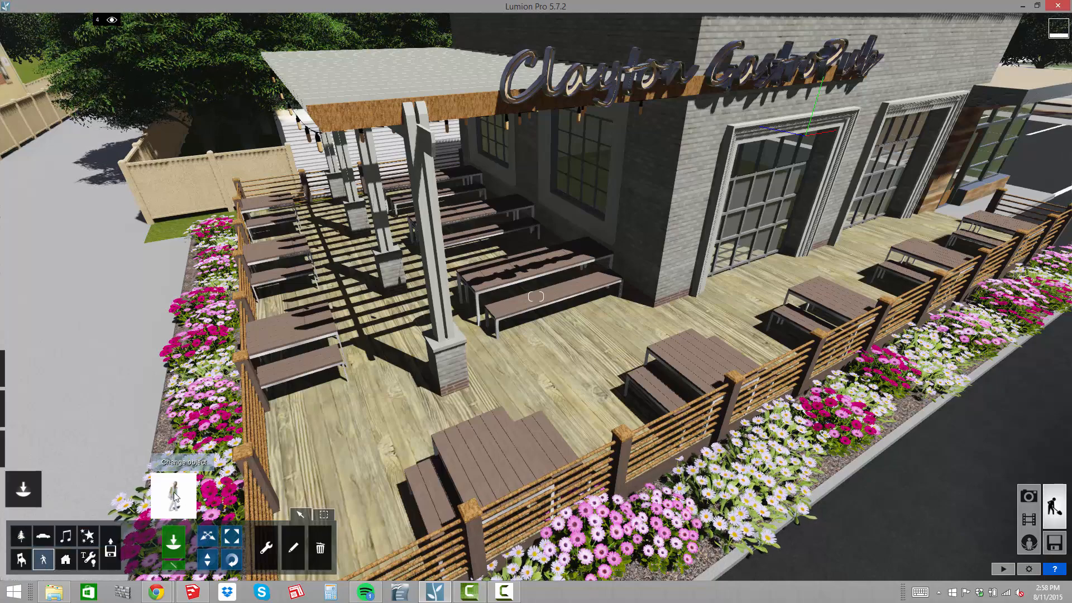
pyautogui.click(173, 496)
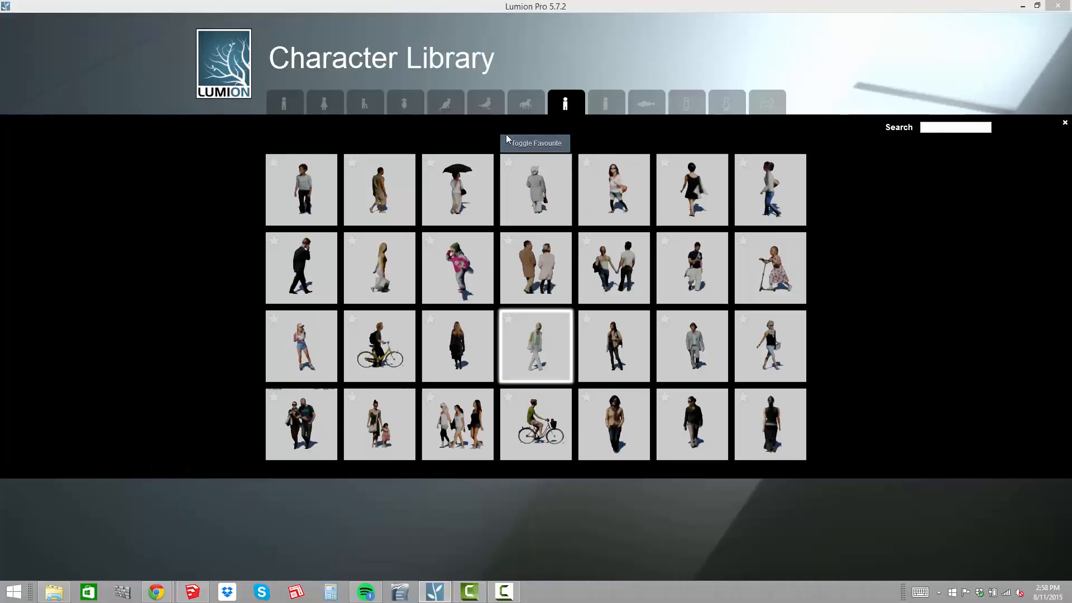
pyautogui.click(288, 106)
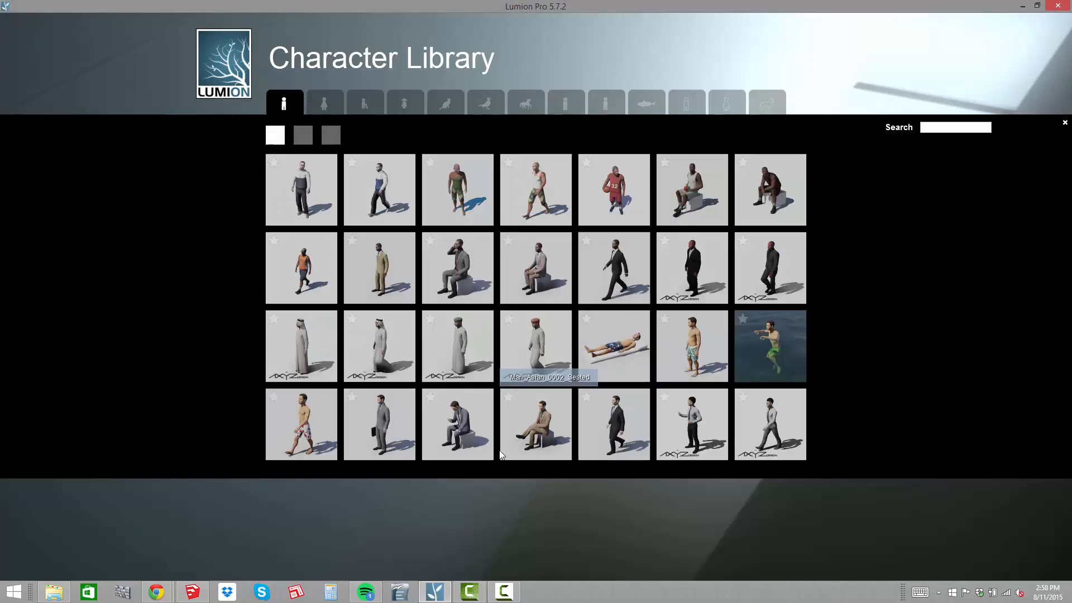
pyautogui.click(383, 429)
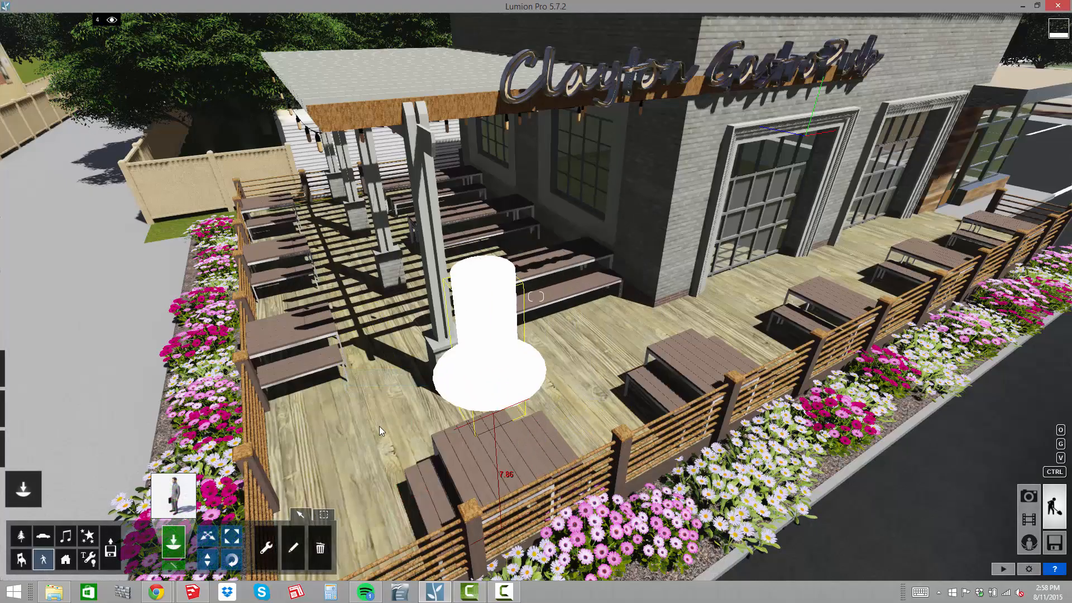
pyautogui.click(359, 413)
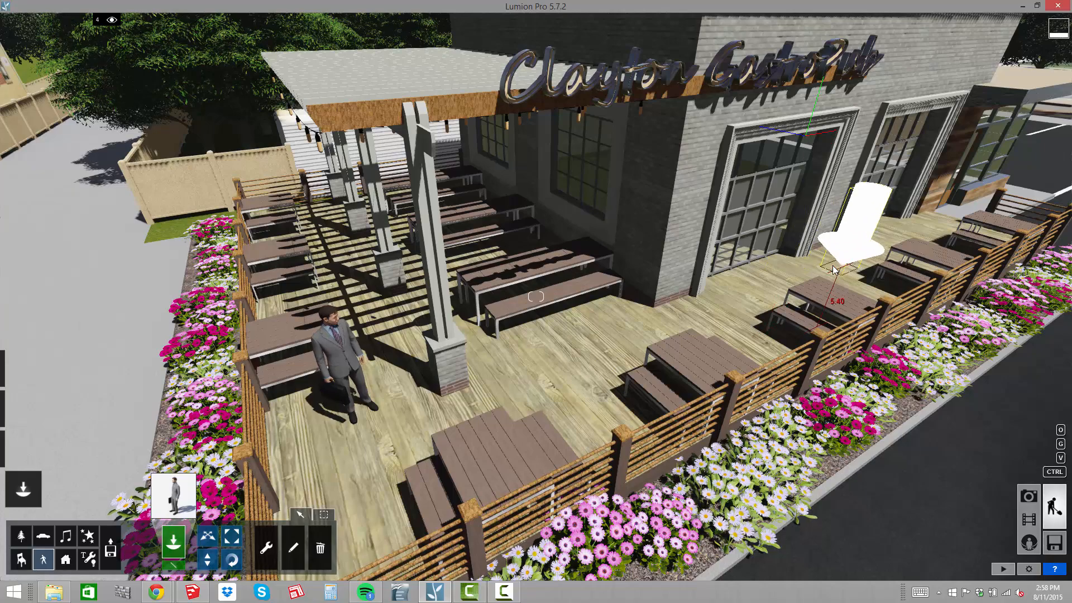
pyautogui.press('r')
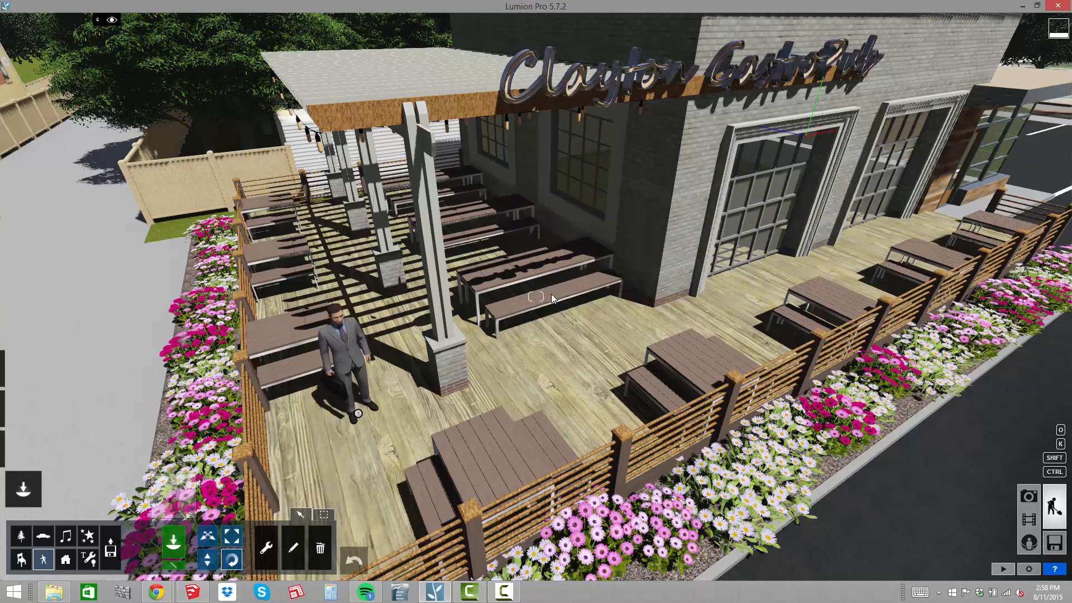
pyautogui.moveTo(358, 413); pyautogui.dragTo(348, 453)
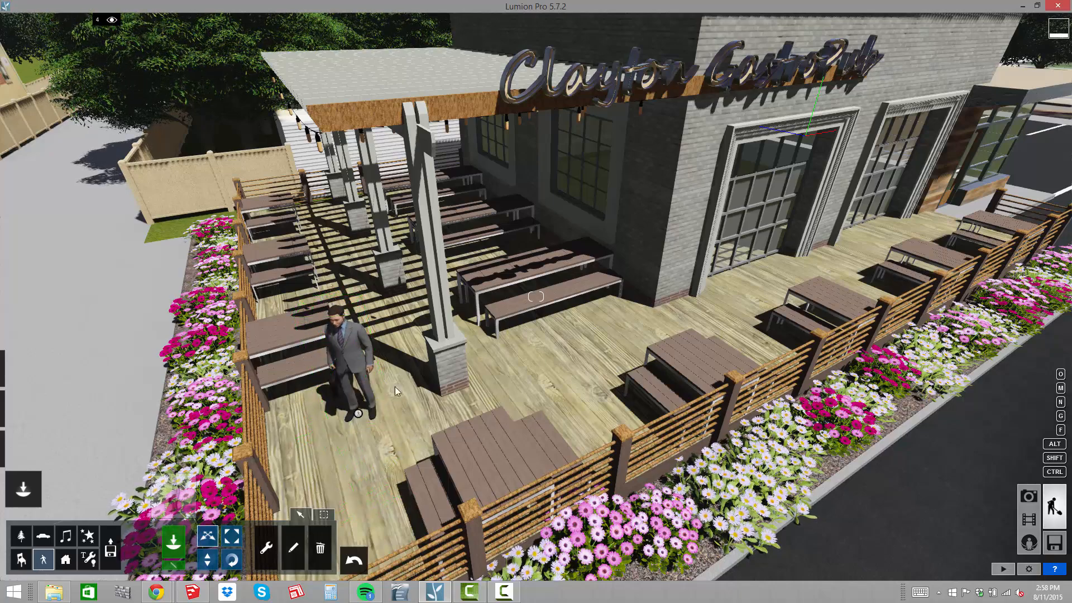
# Place the standing man in a light shirt and tie from the Character Library beside the suited man and rotate him to face the suited man
pyautogui.click(178, 497)
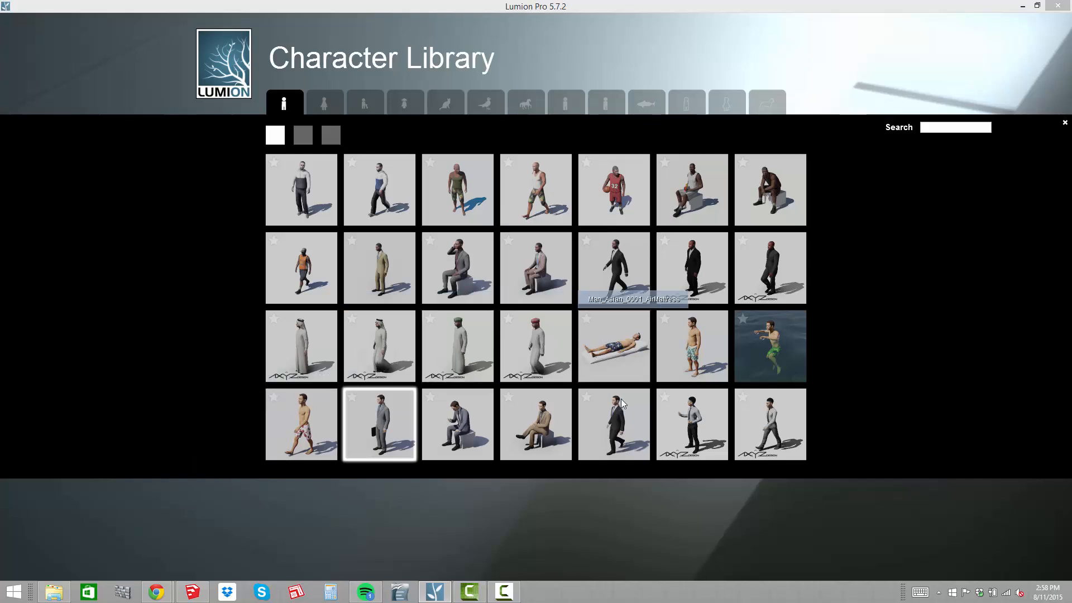
pyautogui.click(303, 136)
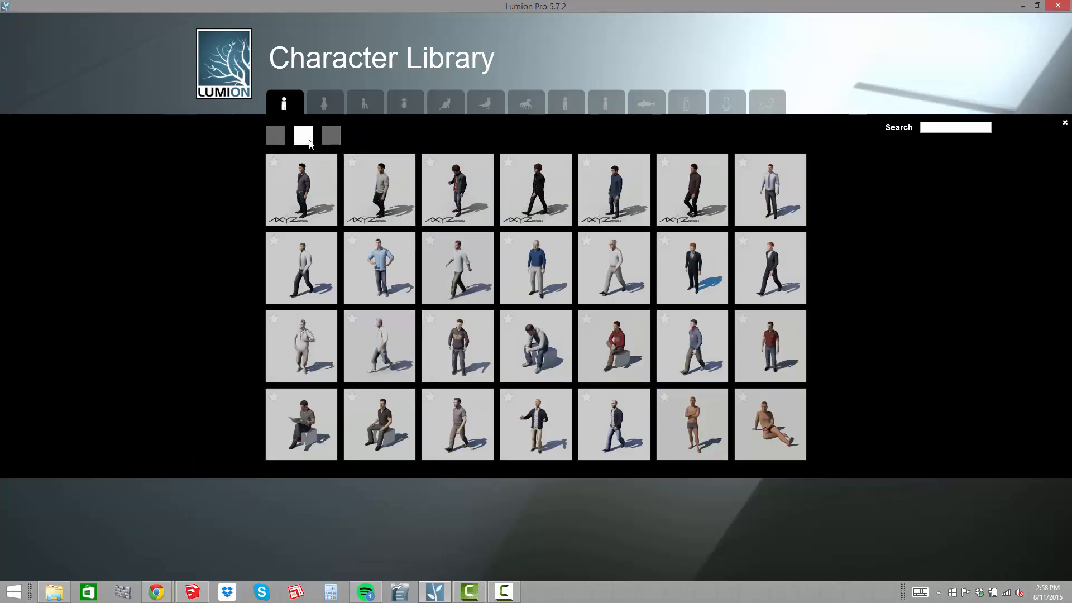
pyautogui.click(764, 199)
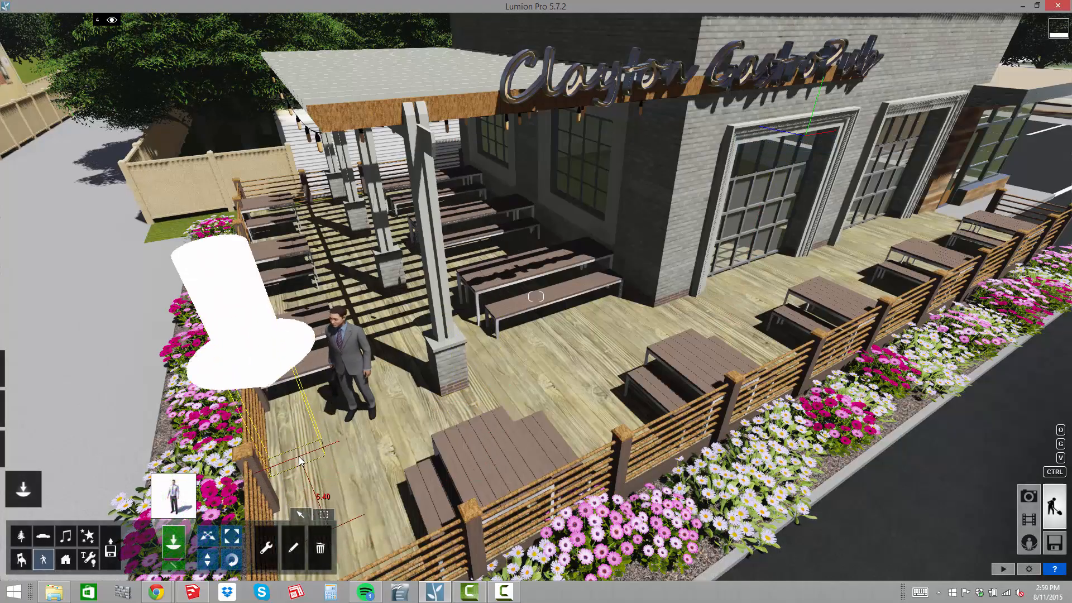
pyautogui.click(479, 473)
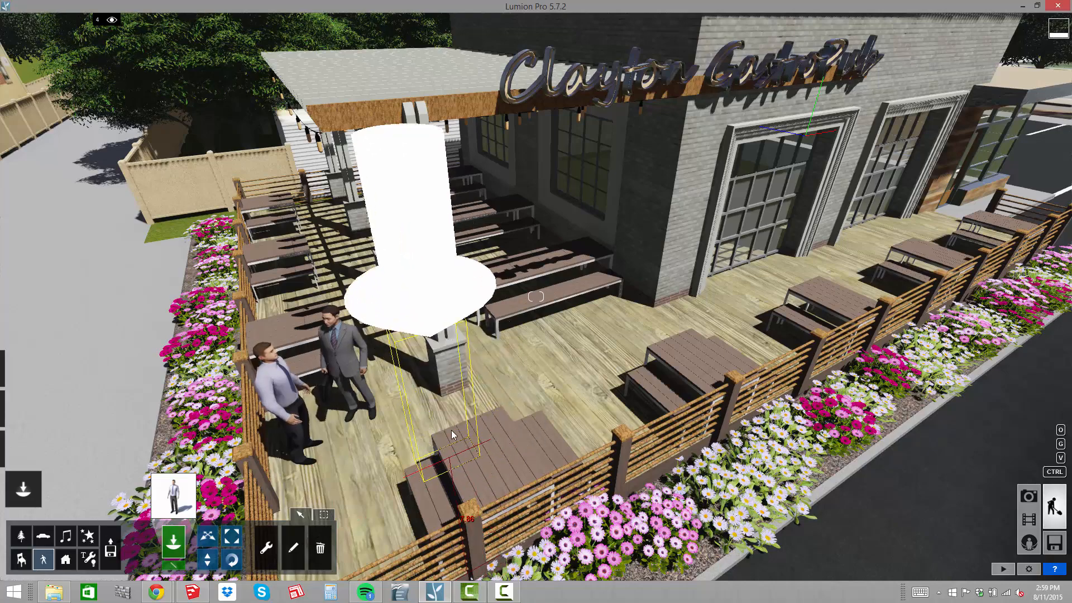
pyautogui.press('r')
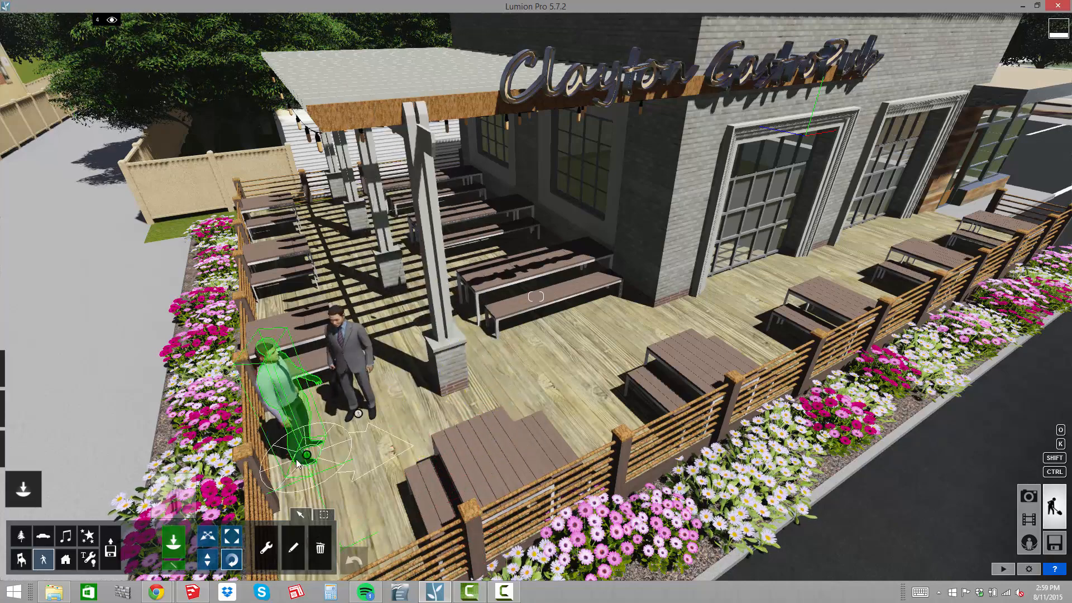
pyautogui.click(307, 459)
pyautogui.moveTo(307, 459); pyautogui.dragTo(510, 426)
# Place the seated man in the red sweater from the Character Library on the bench of the second table along the driveway-side fence
pyautogui.moveTo(582, 364); pyautogui.dragTo(587, 386, button='right')
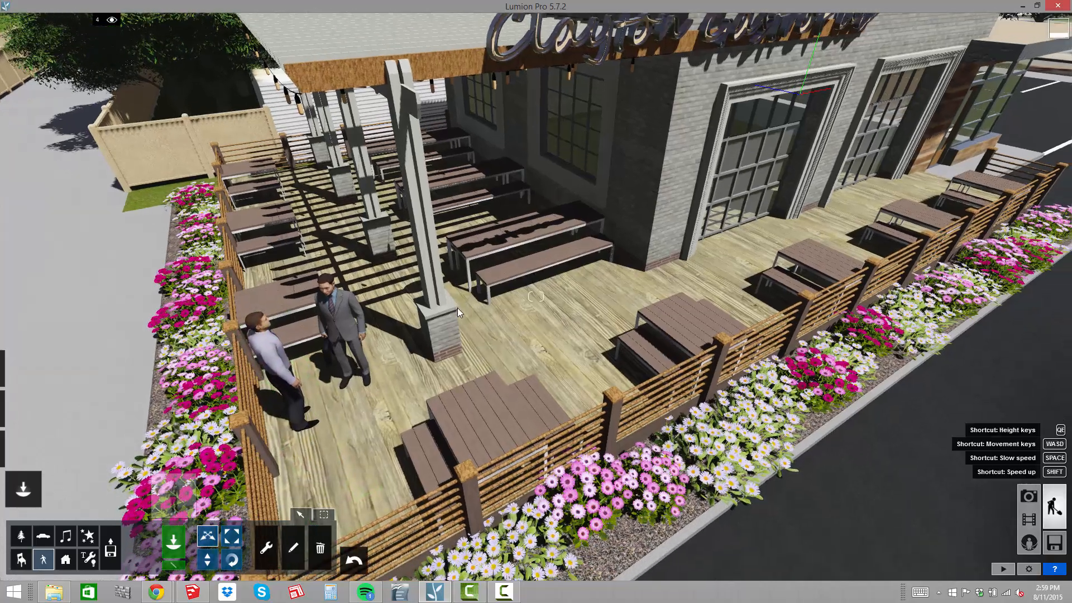
pyautogui.scroll(-2, 587, 386)
pyautogui.scroll(-3, 535, 296)
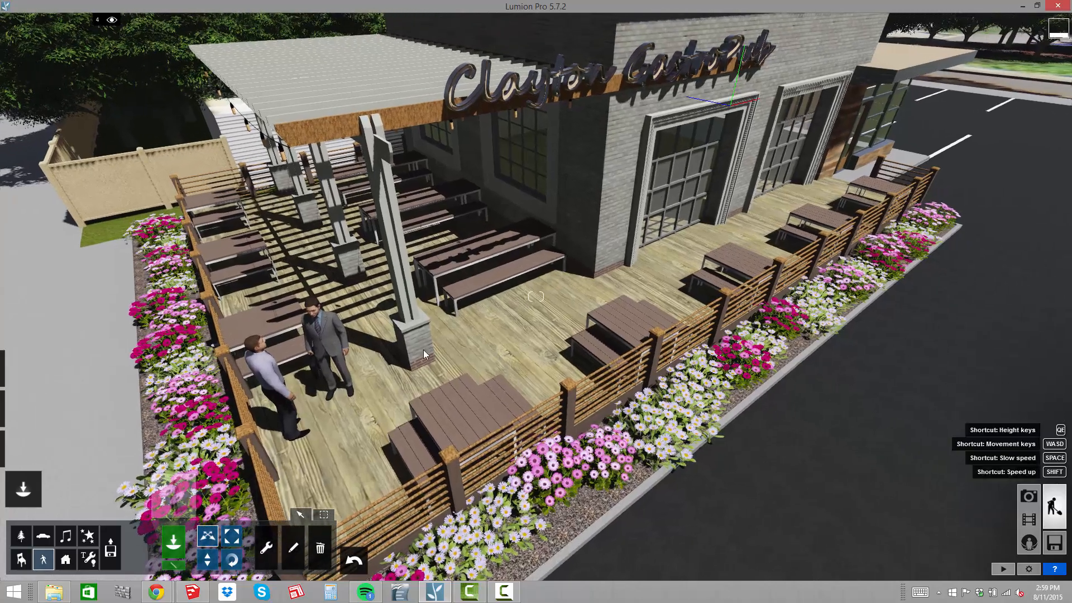
pyautogui.click(177, 496)
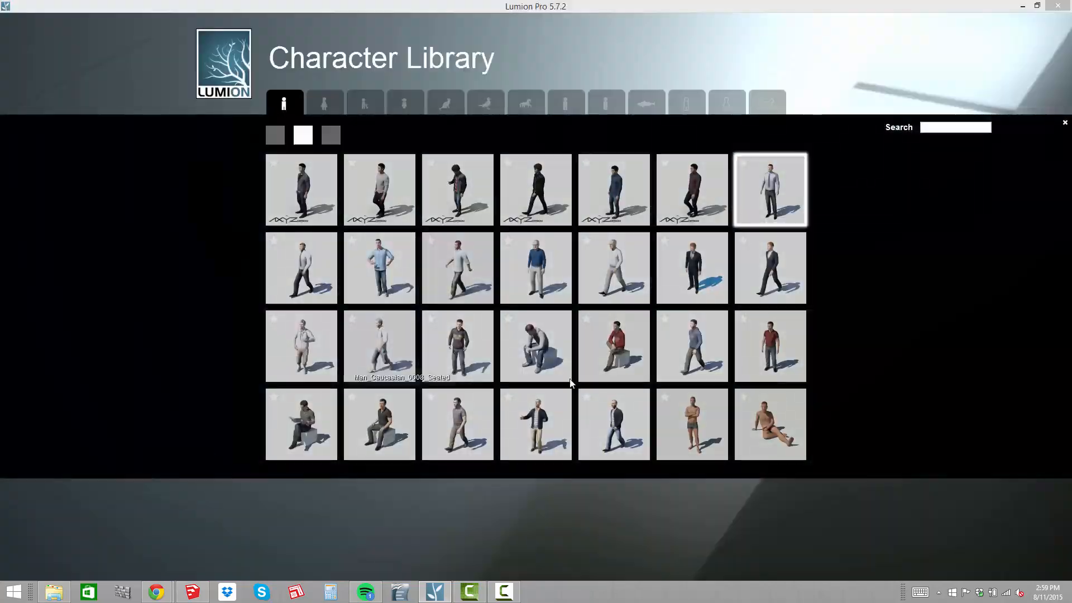
pyautogui.click(626, 346)
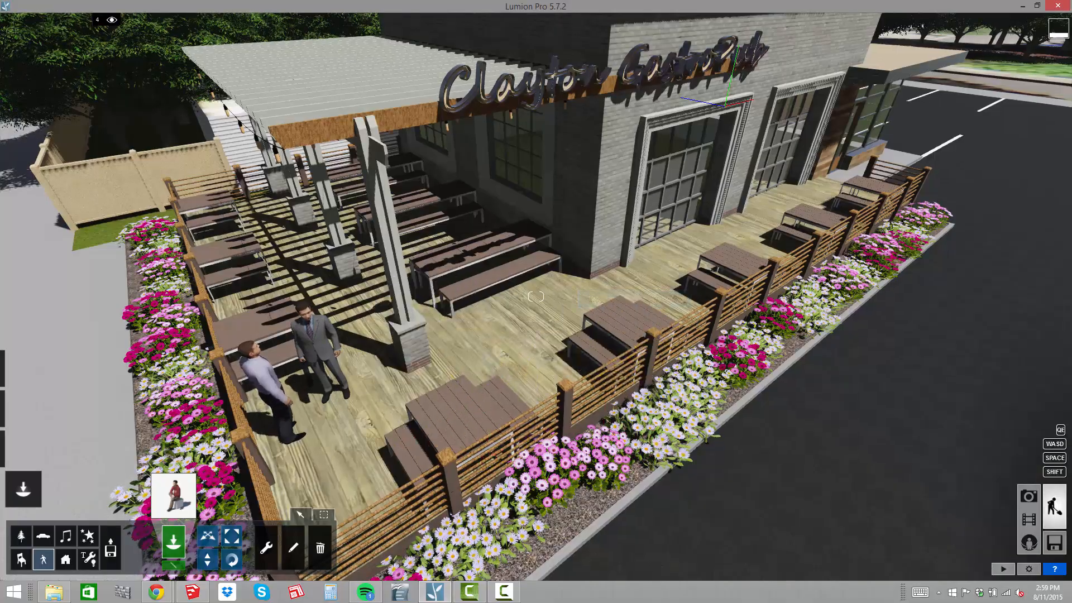
pyautogui.scroll(3, 535, 296)
pyautogui.press('w')
pyautogui.moveTo(566, 198); pyautogui.dragTo(373, 450, button='right')
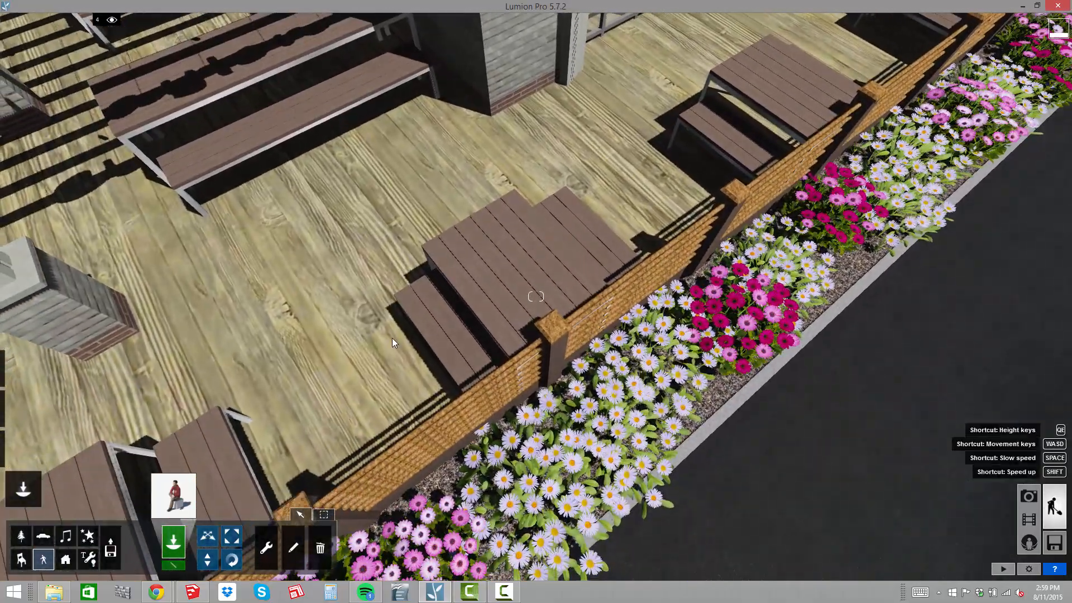
pyautogui.click(439, 327)
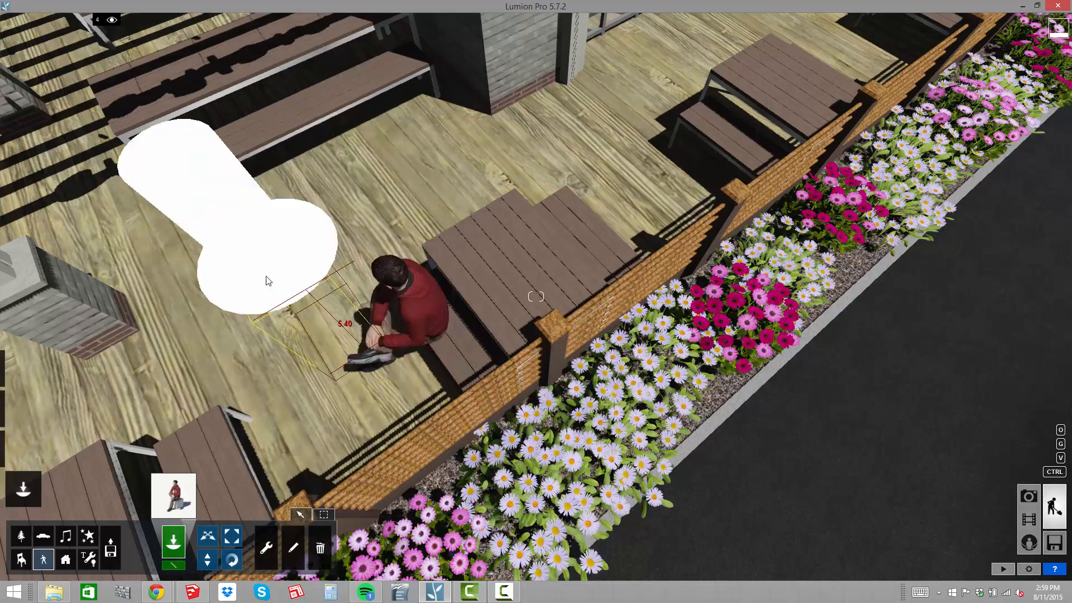
# Rotate the seated man in red so he faces away from the table and adjust his position on the bench
pyautogui.press('r')
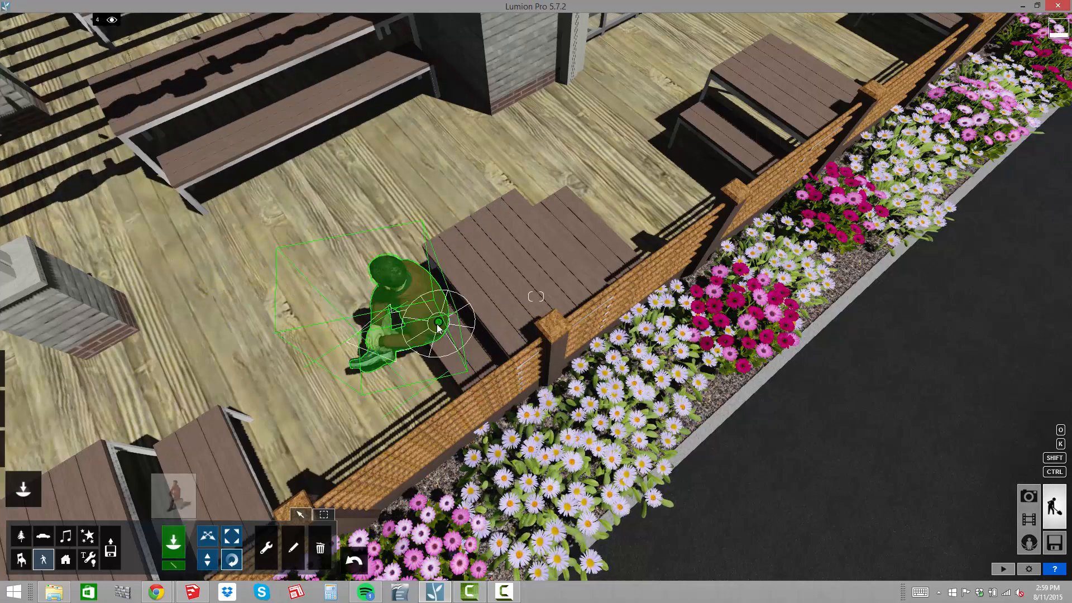
pyautogui.moveTo(438, 323); pyautogui.dragTo(297, 416)
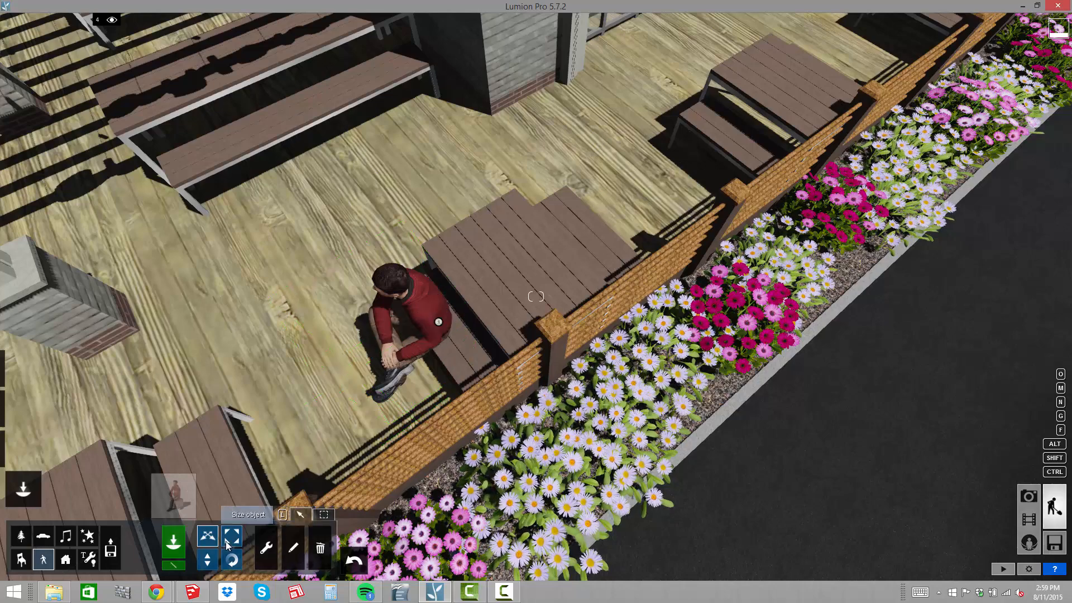
pyautogui.moveTo(439, 322); pyautogui.dragTo(451, 339)
pyautogui.press('a')
pyautogui.moveTo(358, 255); pyautogui.dragTo(421, 111, button='right')
pyautogui.press('e')
pyautogui.press('d')
pyautogui.press('s')
pyautogui.moveTo(422, 112); pyautogui.dragTo(335, 126)
# Place the walking woman in grey from the Women - 3D category near the far garage door on the patio deck and rotate her
pyautogui.moveTo(335, 126); pyautogui.dragTo(391, 162, button='right')
pyautogui.press('w')
pyautogui.press('q')
pyautogui.press('s')
pyautogui.moveTo(358, 399); pyautogui.dragTo(222, 393, button='right')
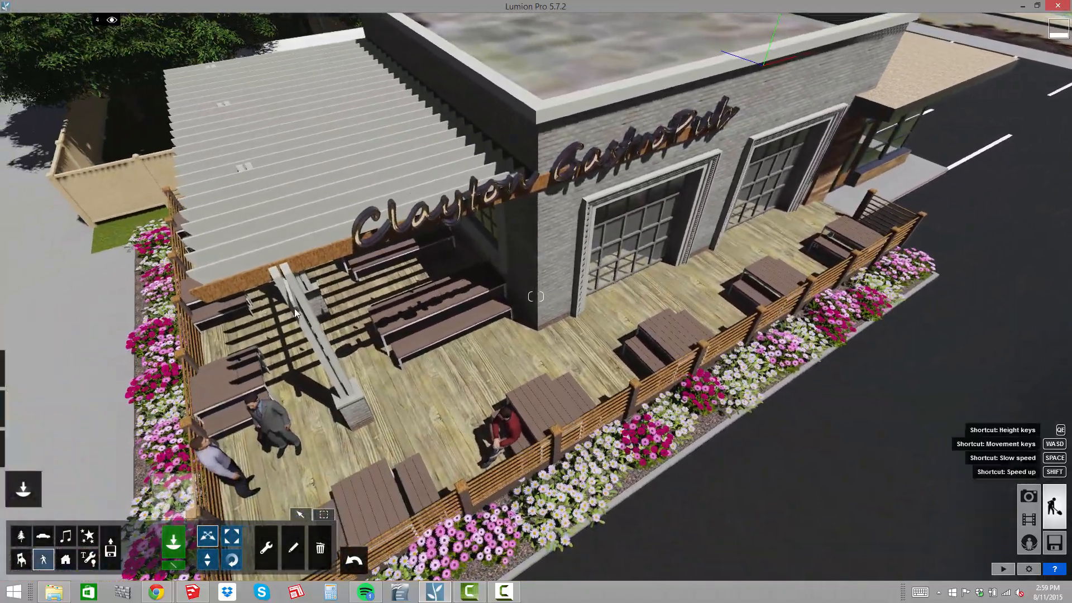
pyautogui.click(175, 495)
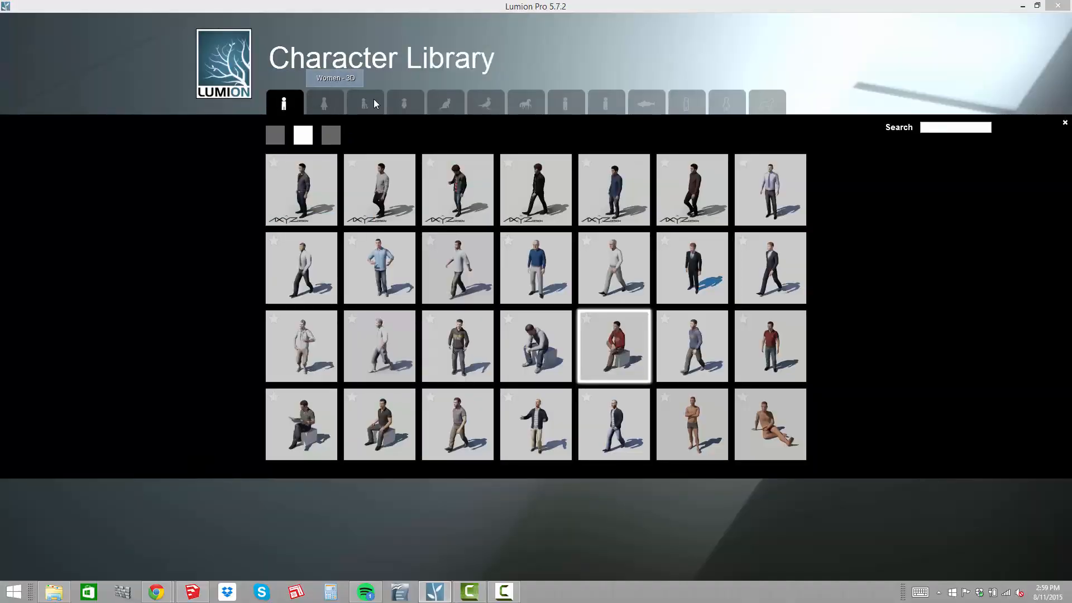
pyautogui.click(333, 104)
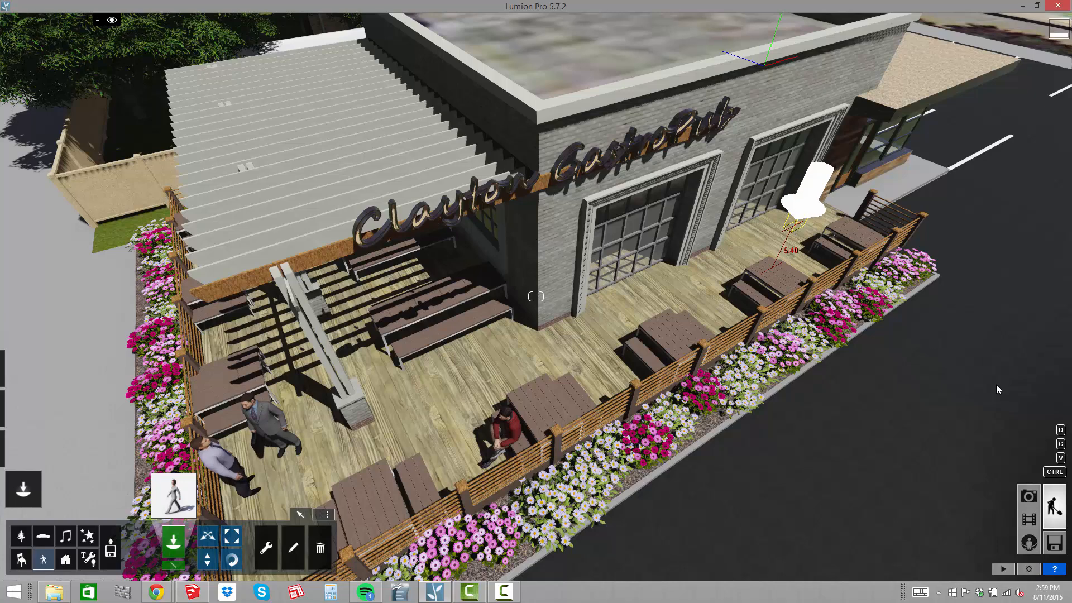
pyautogui.click(793, 225)
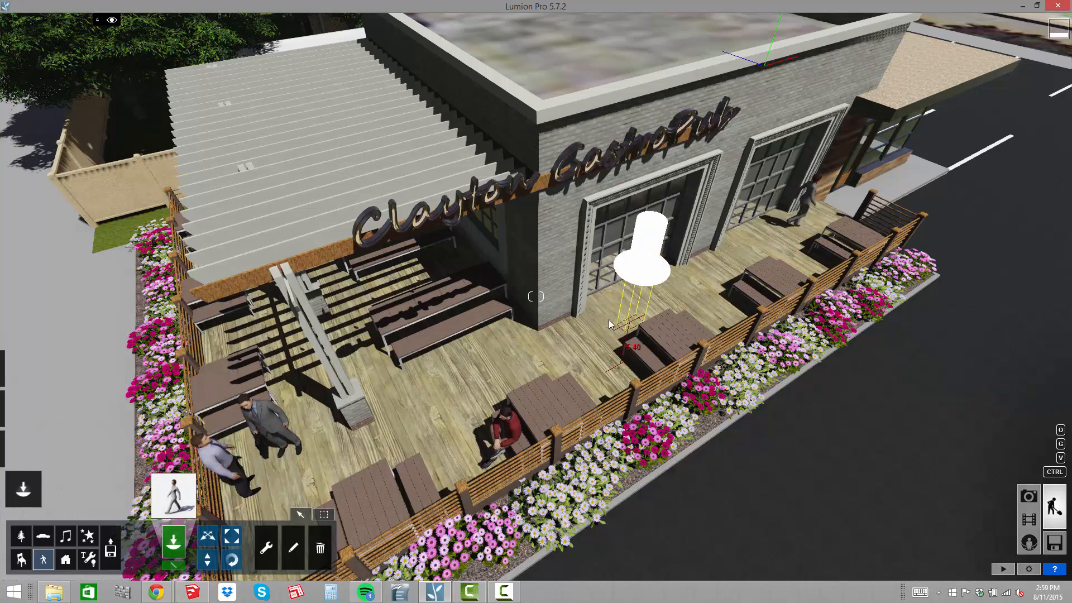
pyautogui.press('r')
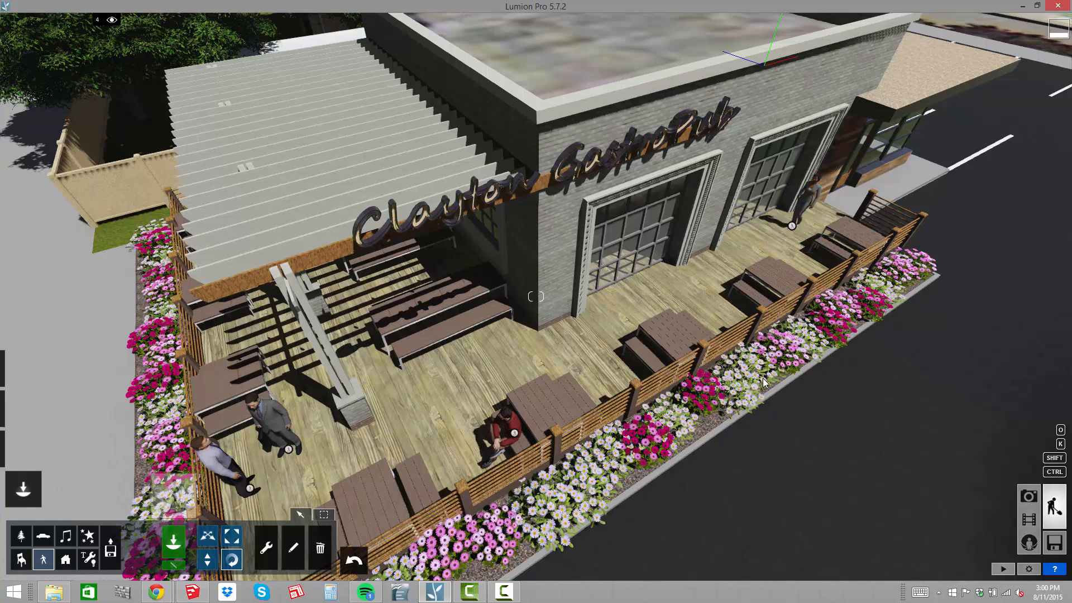
# Place Woman_Caucasian_0002_Walk on the deck between the long bench and the seated man, and rotate her to walk toward the patio's front
pyautogui.click(181, 495)
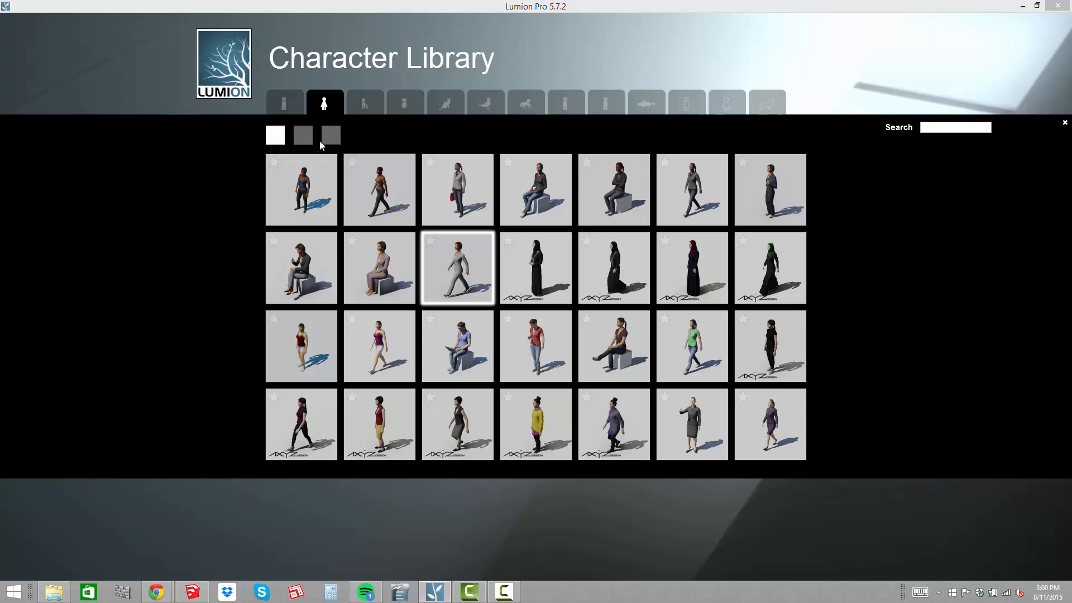
pyautogui.click(303, 136)
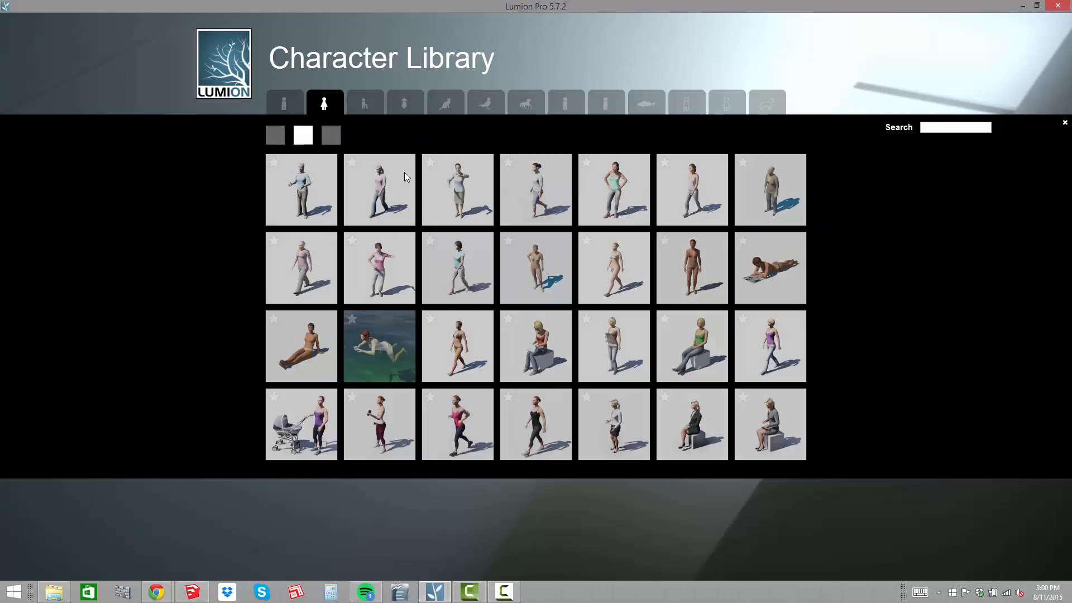
pyautogui.click(380, 193)
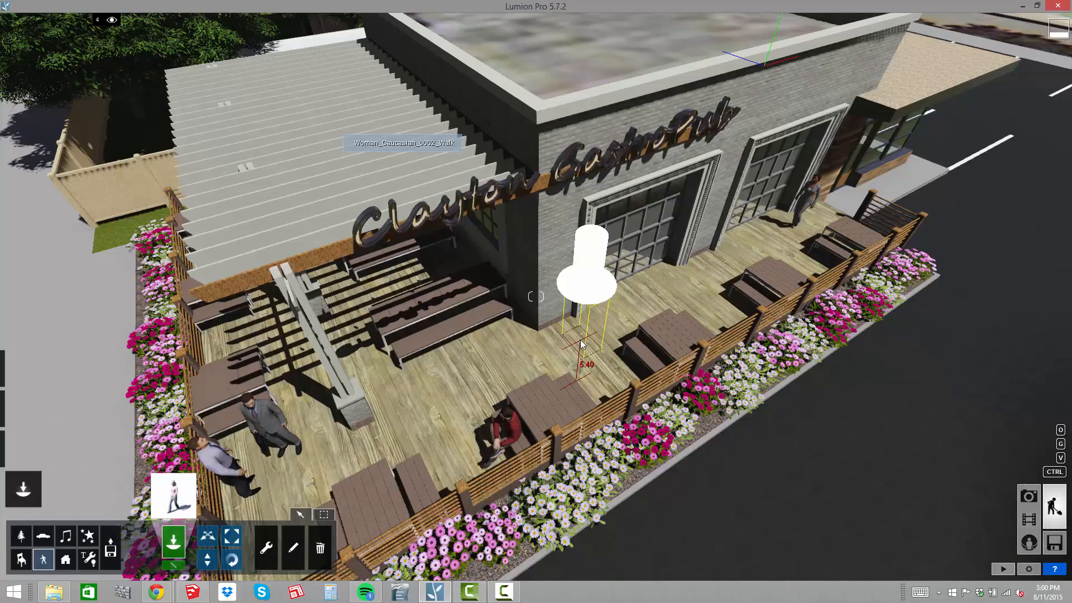
pyautogui.click(483, 358)
pyautogui.moveTo(606, 357)
pyautogui.mouseDown(button='right')
pyautogui.moveTo(631, 329)
pyautogui.moveTo(611, 305)
pyautogui.moveTo(581, 363)
pyautogui.mouseUp(button='right')
pyautogui.press('e')
pyautogui.press('e')
pyautogui.press('r')
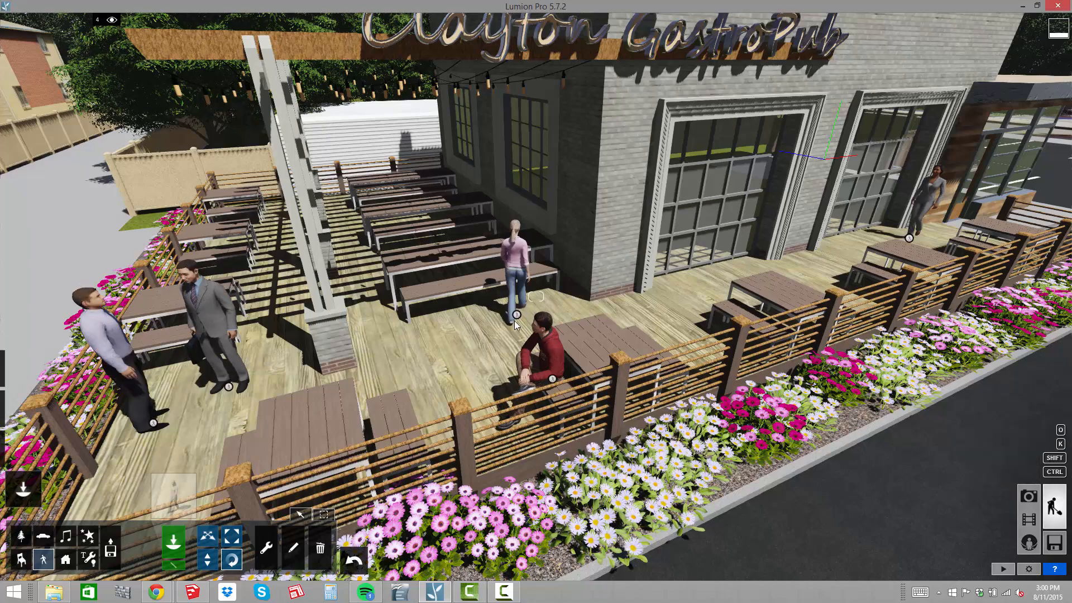
pyautogui.moveTo(514, 320); pyautogui.dragTo(477, 349)
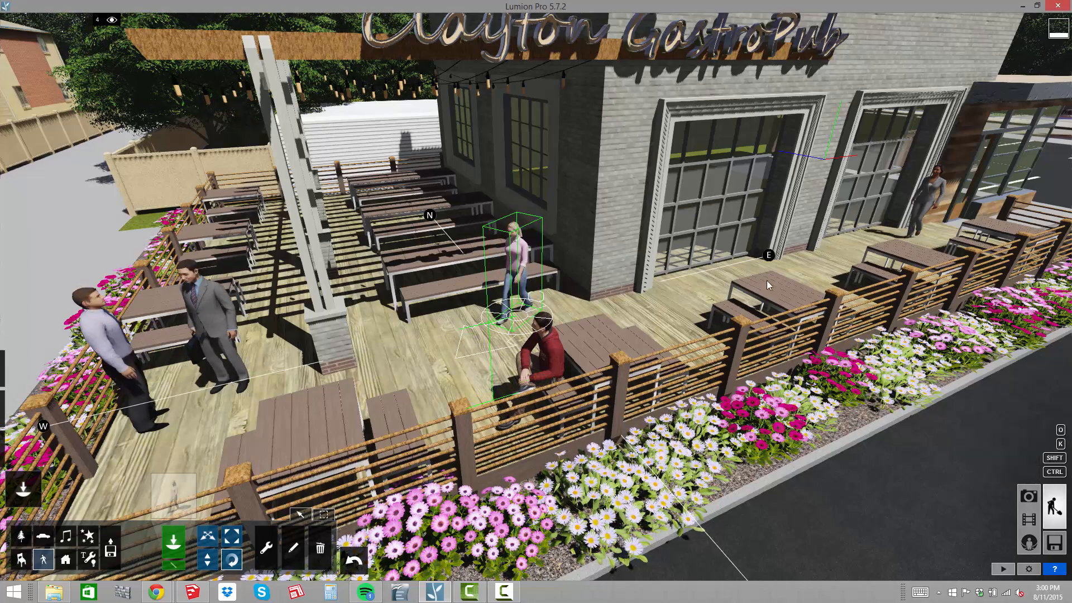
pyautogui.moveTo(766, 280); pyautogui.dragTo(765, 278)
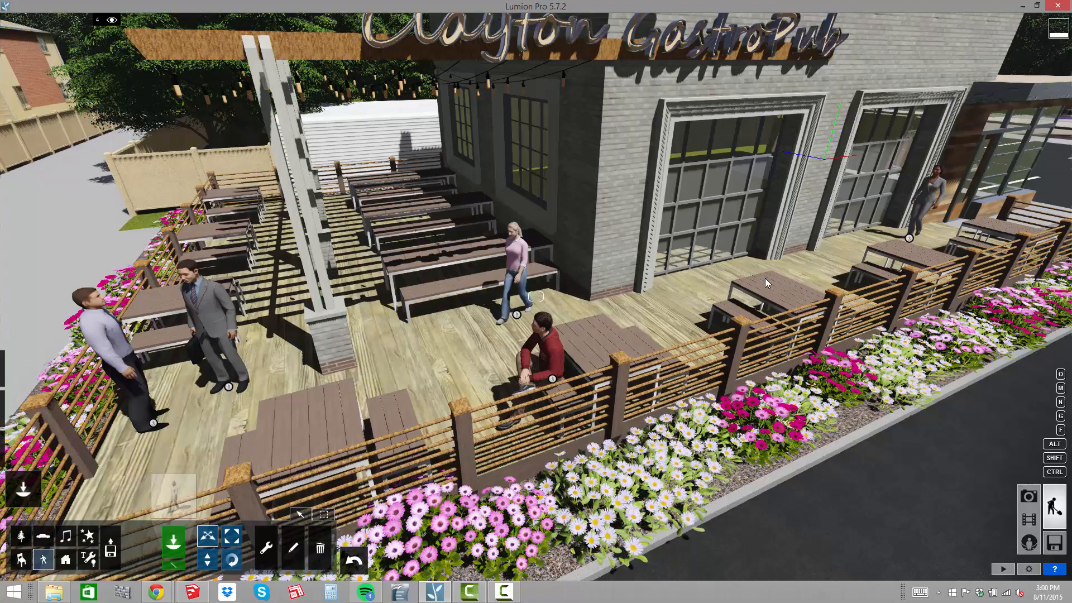
# Toggle the visibility of layer 4 off and on to check that the placed figures belong to the 3D People layer
pyautogui.press('q')
pyautogui.moveTo(644, 319); pyautogui.dragTo(644, 360, button='right')
pyautogui.press('s')
pyautogui.press('w')
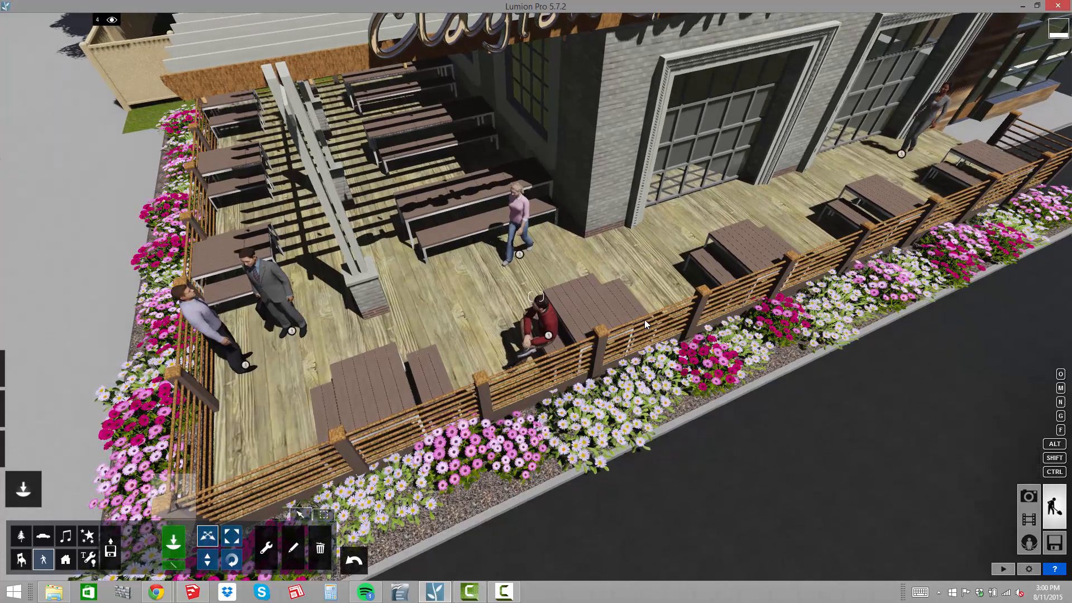
pyautogui.moveTo(109, 21)
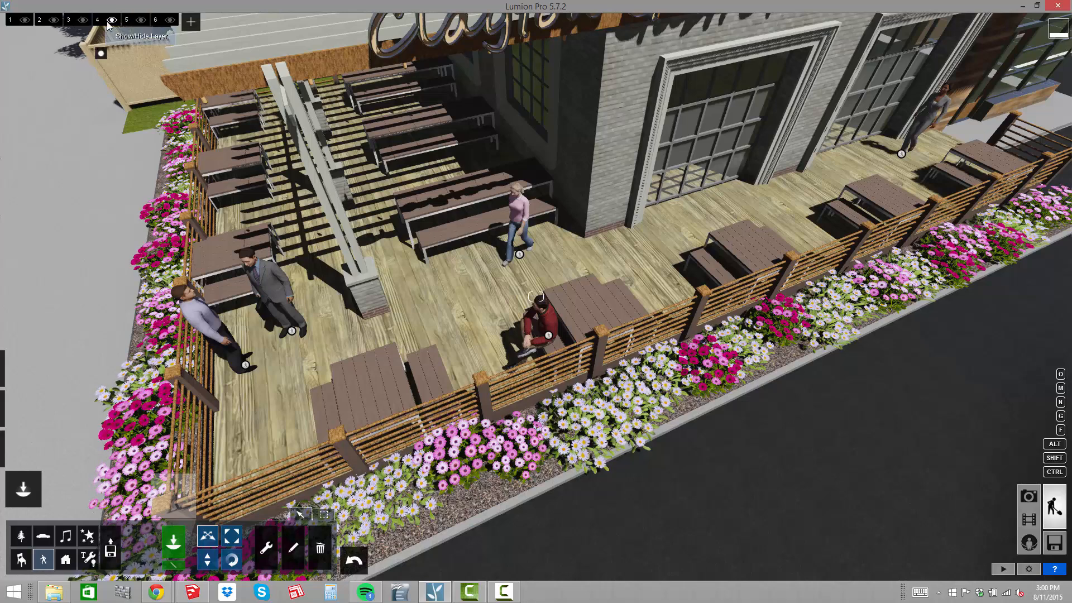
pyautogui.click(110, 21)
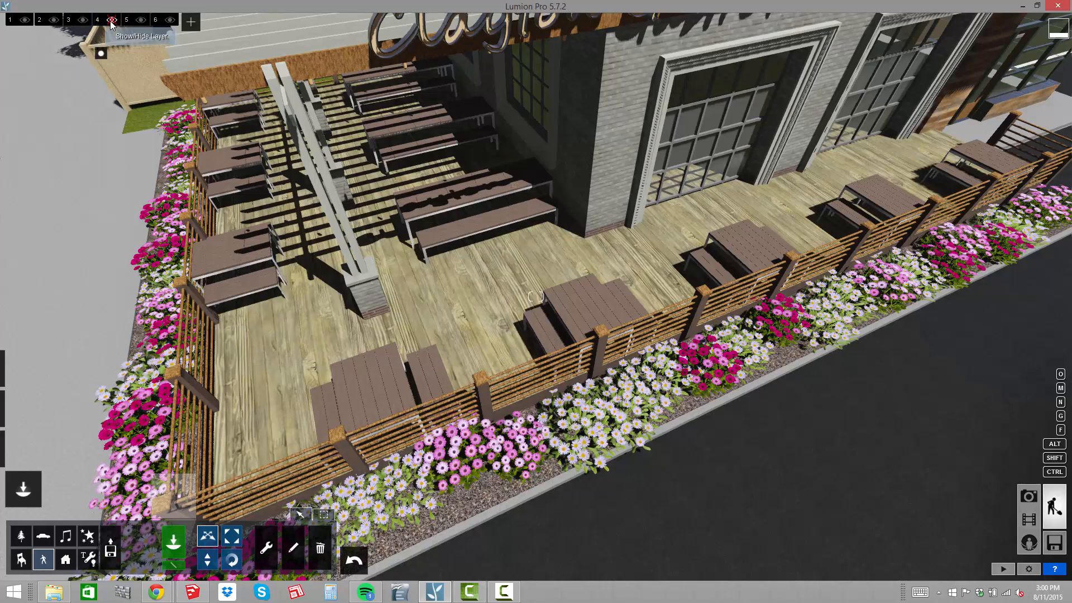
pyautogui.click(110, 21)
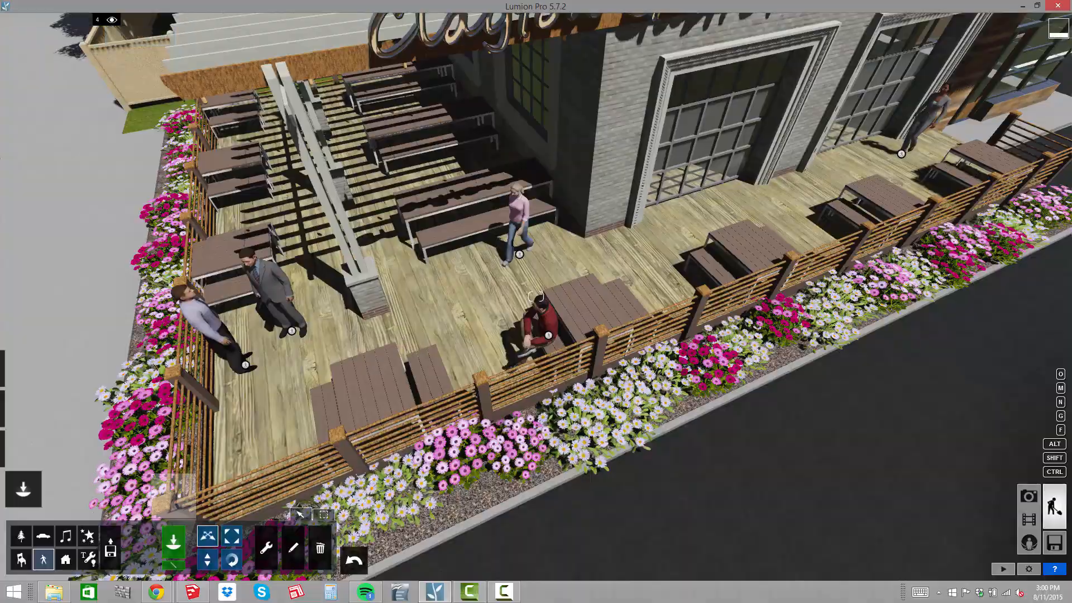
# Hide layer 4, 3D People, and make layer 3, 2D People, the active layer
pyautogui.press('s')
pyautogui.moveTo(743, 95); pyautogui.dragTo(765, 27, button='right')
pyautogui.press('w')
pyautogui.press('s')
pyautogui.moveTo(402, 285); pyautogui.dragTo(403, 344, button='right')
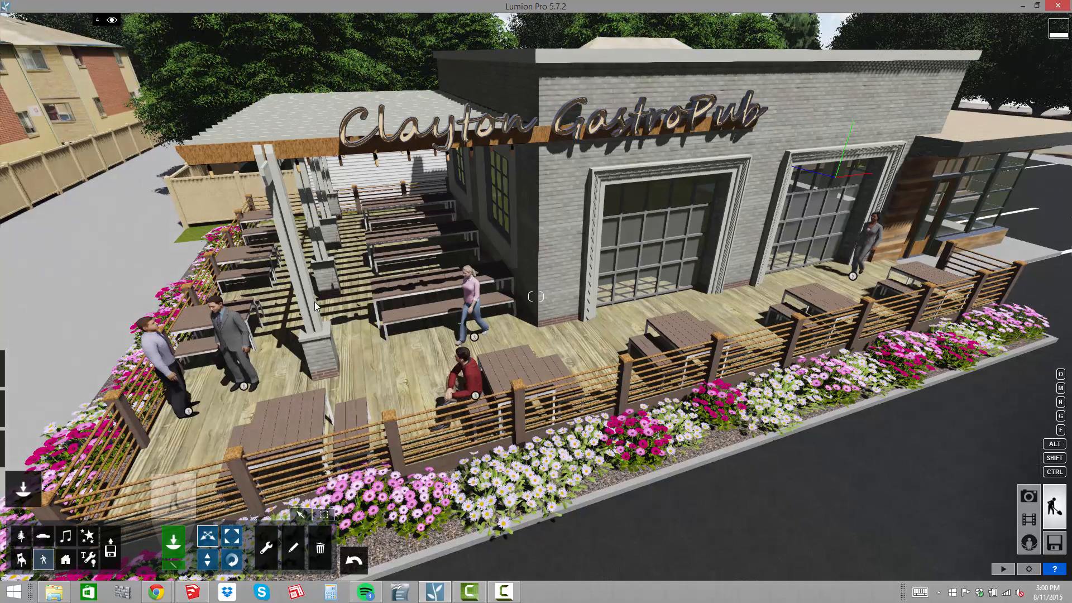
pyautogui.click(111, 20)
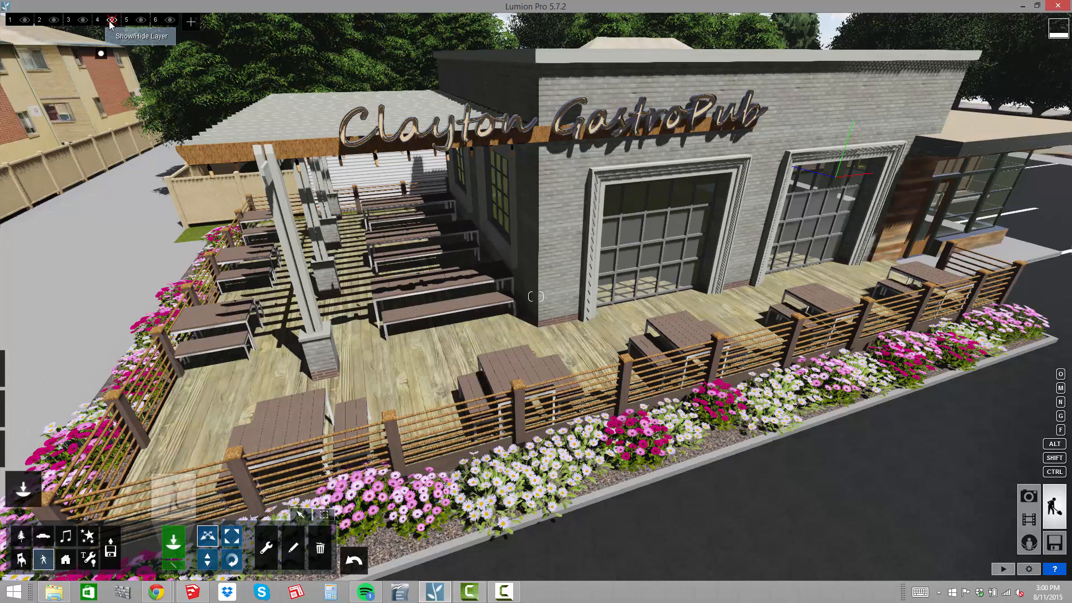
pyautogui.click(71, 20)
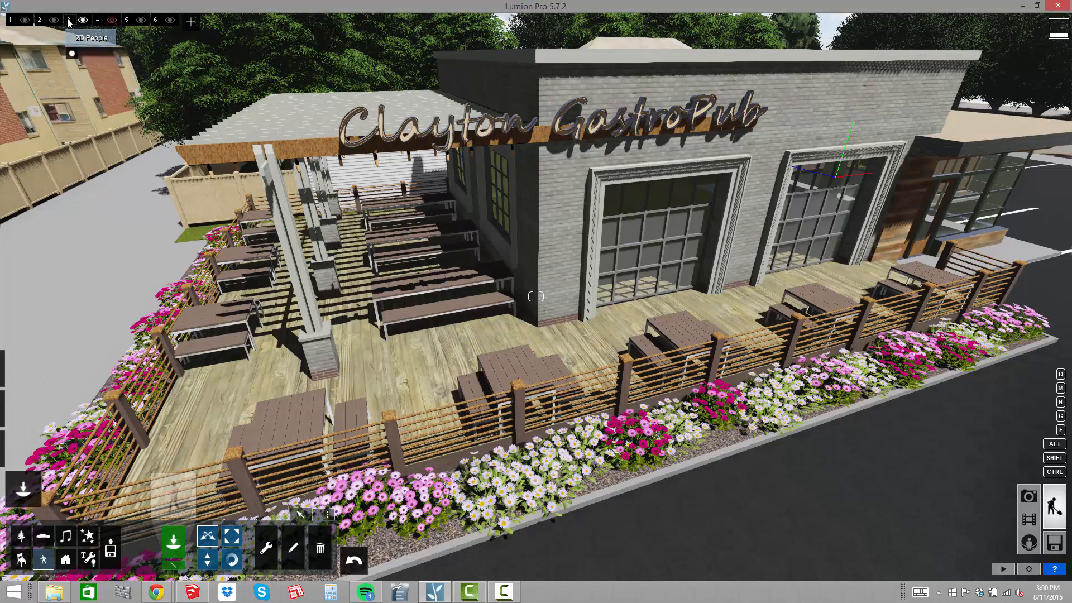
# Place People2D_H_Caucasian_0017, the woman with a child, from People - 2D - High Detail on the deck's side nearest the flower-lined corner
pyautogui.click(173, 494)
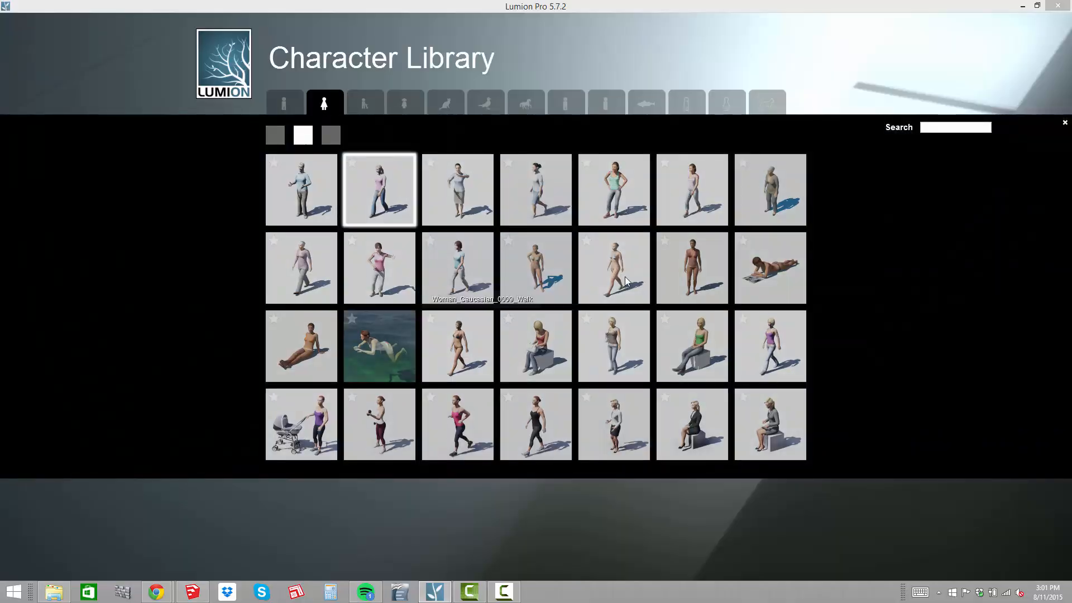
pyautogui.click(567, 106)
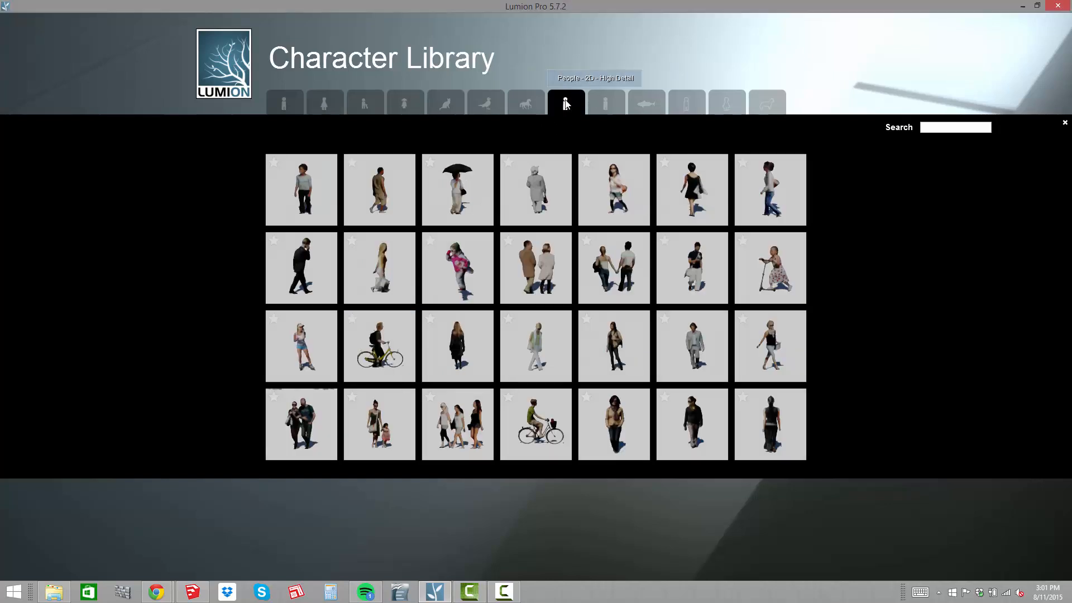
pyautogui.click(612, 106)
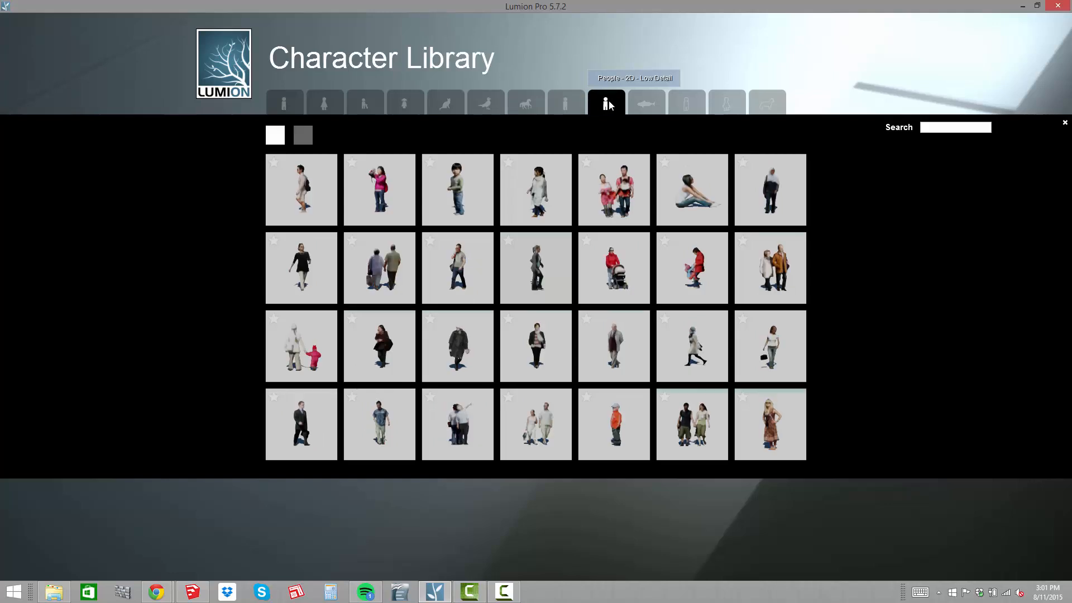
pyautogui.click(564, 106)
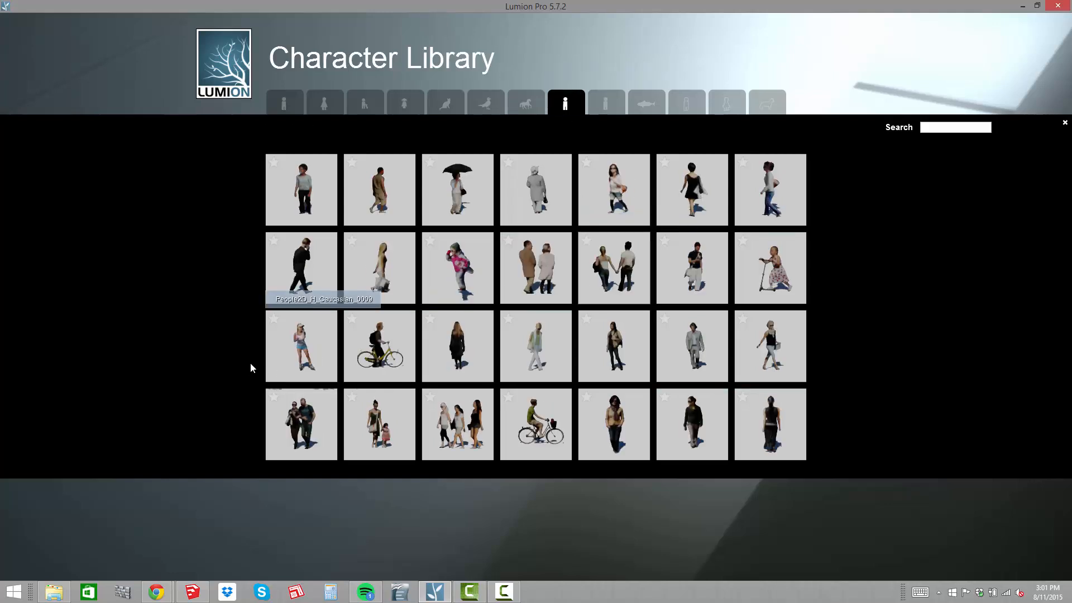
pyautogui.click(389, 432)
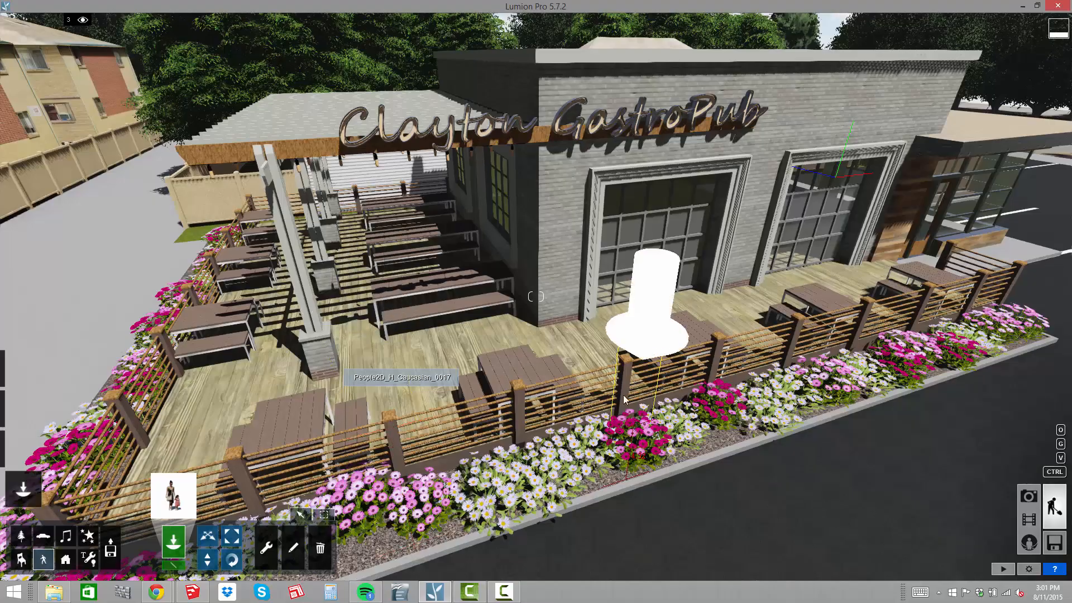
pyautogui.click(216, 398)
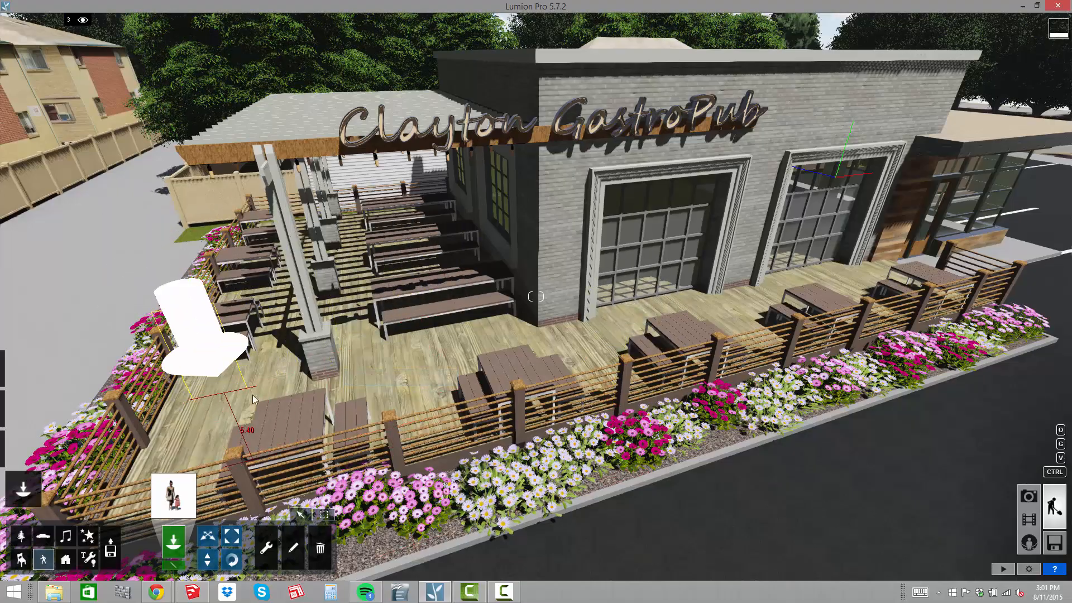
# Place People2D_H_Asian_0004, the woman in the black dress, on the deck under the pergola beside the benches
pyautogui.click(174, 494)
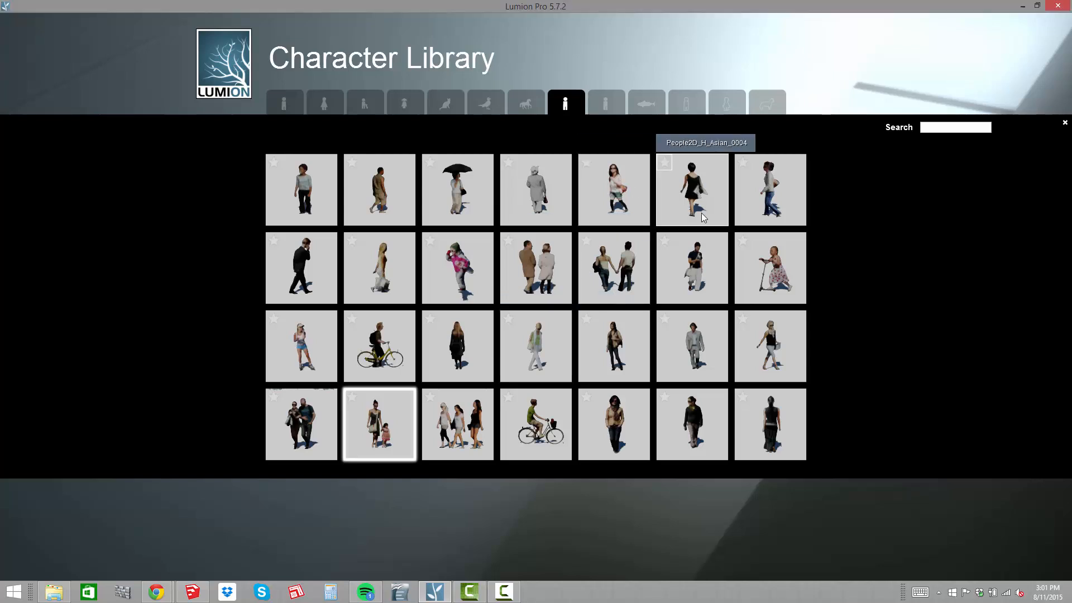
pyautogui.click(696, 194)
pyautogui.click(350, 303)
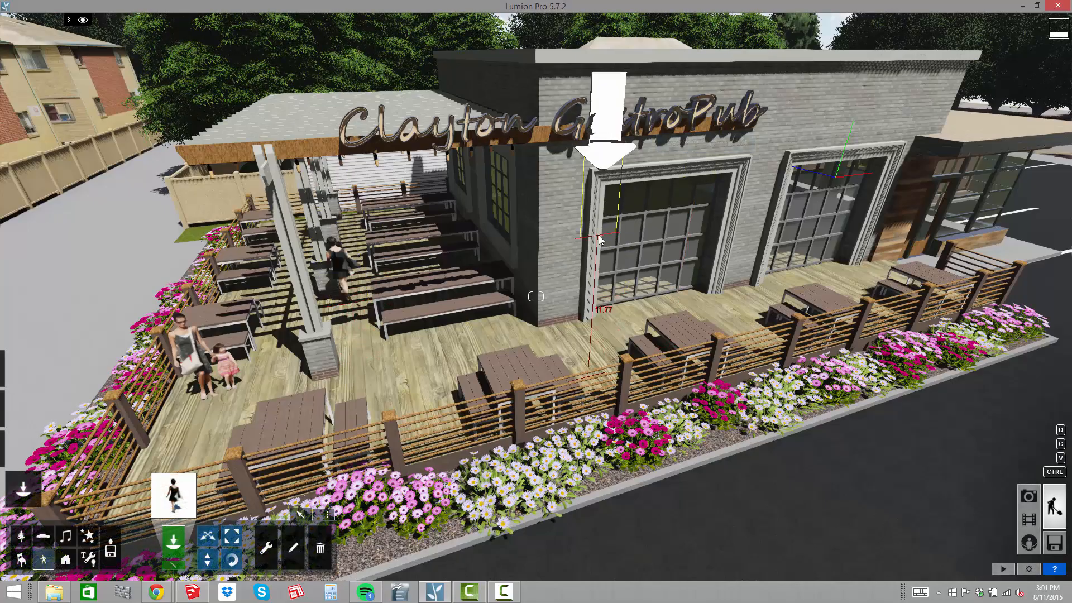
# Place the 2D walking woman in the long light dress on the deck beside the first garage door
pyautogui.click(173, 495)
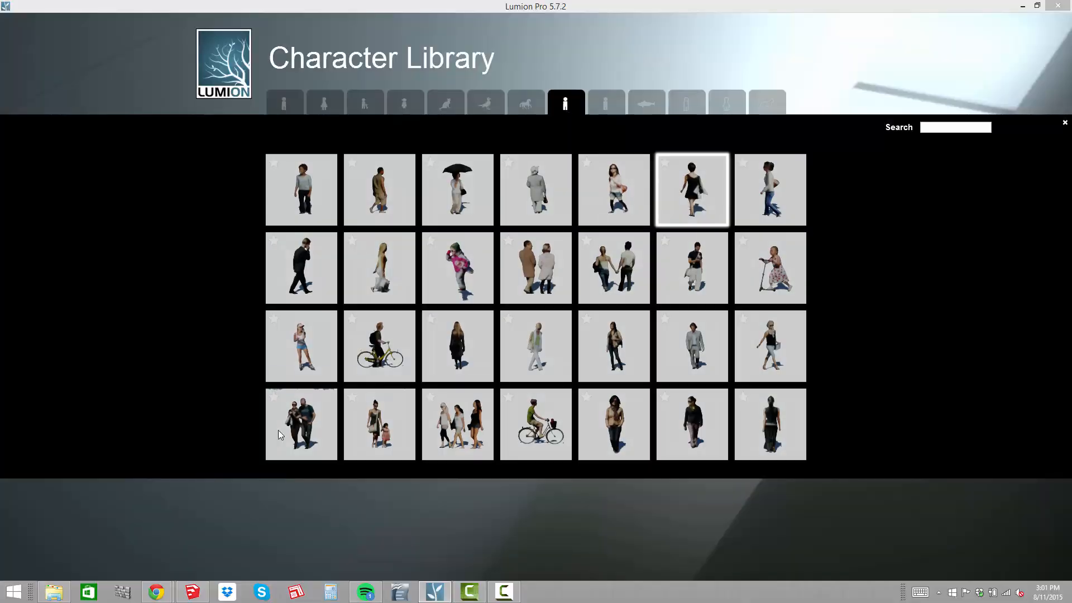
pyautogui.click(403, 281)
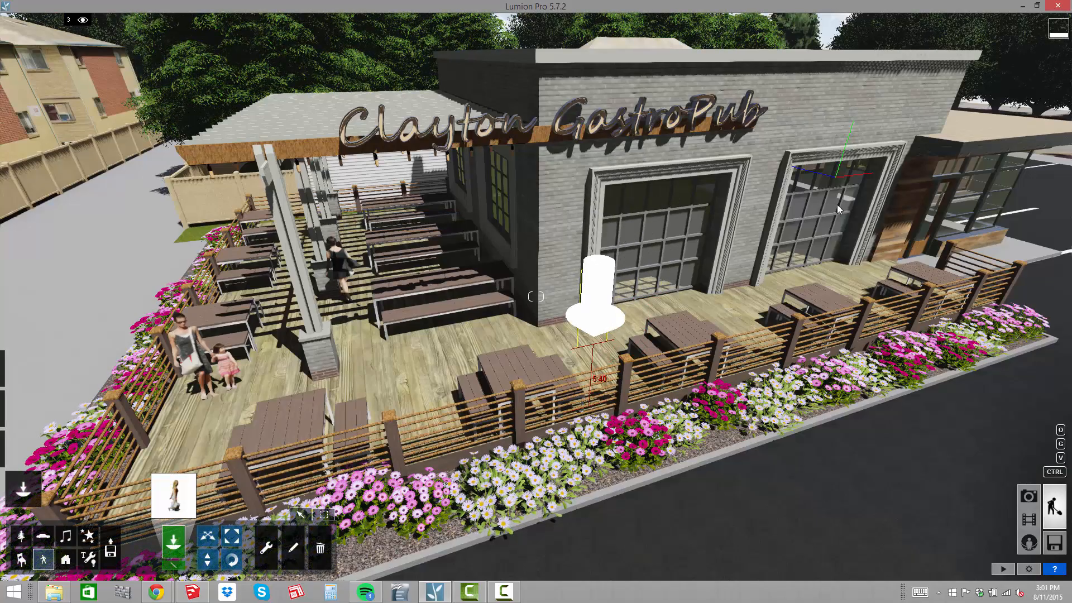
pyautogui.click(596, 321)
# Examine the placed 2D people from several angles around the patio to check how they turn toward the camera
pyautogui.moveTo(848, 185); pyautogui.dragTo(795, 217, button='right')
pyautogui.press('w')
pyautogui.press('d')
pyautogui.moveTo(536, 297); pyautogui.dragTo(446, 296, button='right')
pyautogui.press('d')
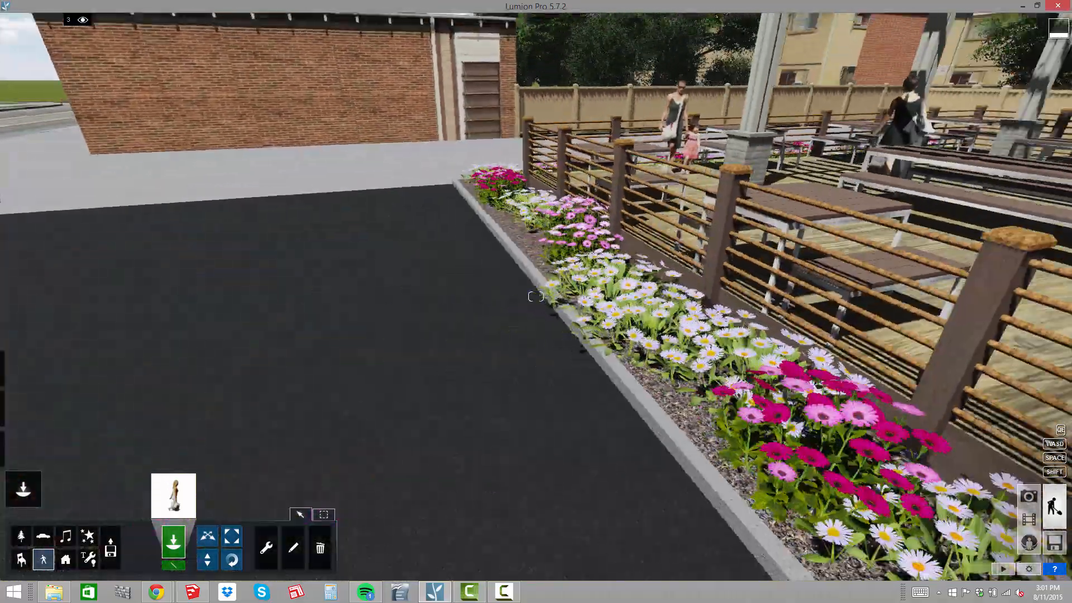
pyautogui.press('w')
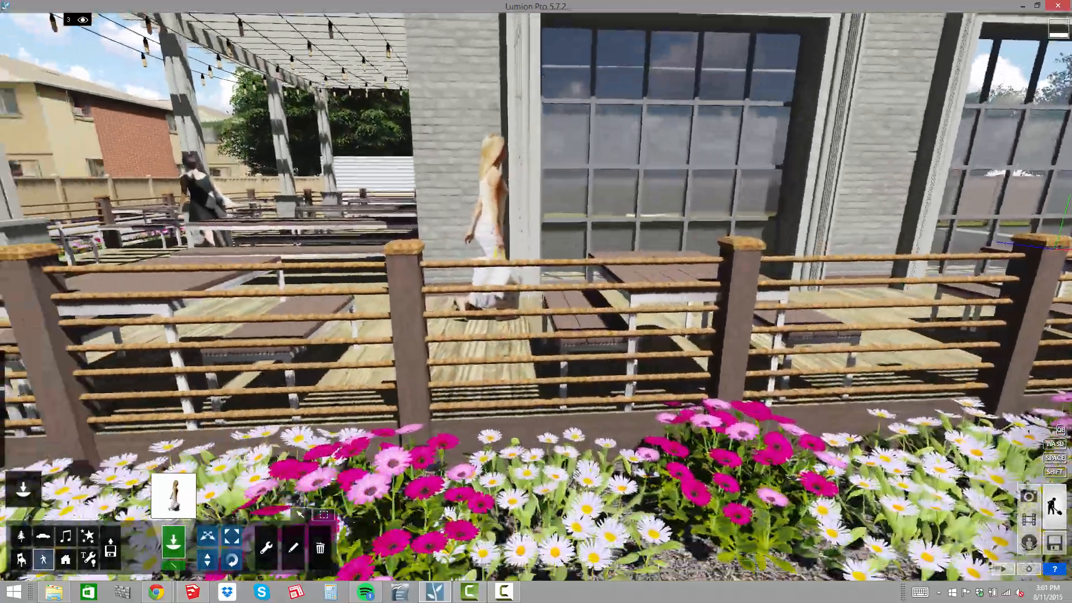
pyautogui.press('q')
pyautogui.moveTo(536, 296)
pyautogui.mouseDown(button='right')
pyautogui.moveTo(535, 321)
pyautogui.moveTo(536, 304)
pyautogui.moveTo(535, 316)
pyautogui.moveTo(441, 318)
pyautogui.moveTo(603, 293)
pyautogui.moveTo(544, 263)
pyautogui.moveTo(535, 282)
pyautogui.moveTo(658, 293)
pyautogui.moveTo(505, 301)
pyautogui.moveTo(401, 331)
pyautogui.moveTo(533, 307)
pyautogui.mouseUp(button='right')
pyautogui.press('a')
pyautogui.press('s')
pyautogui.press('w')
pyautogui.press('s')
pyautogui.press('w')
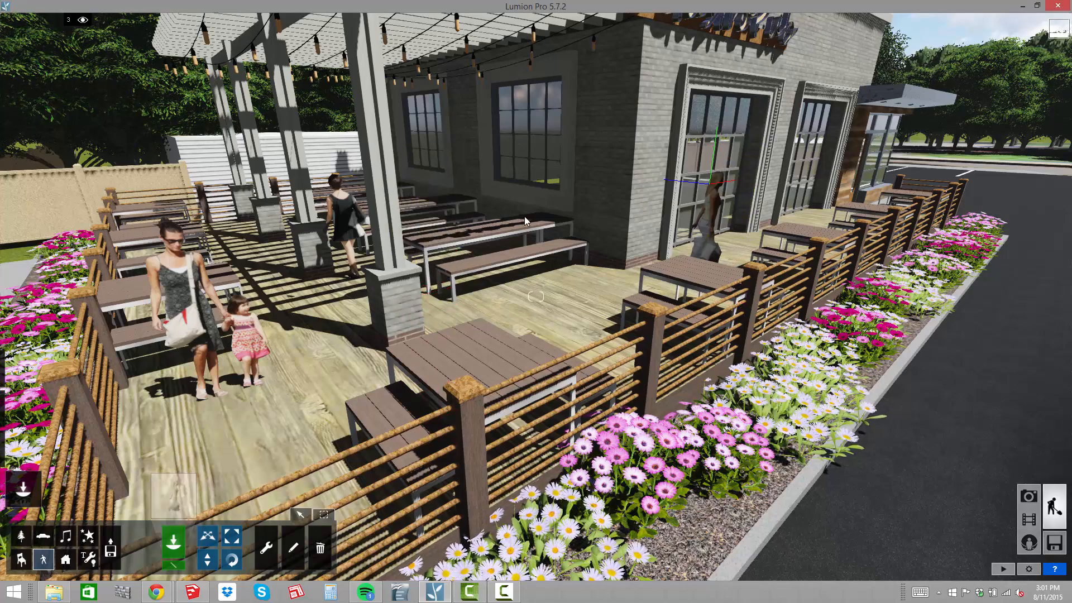
# Switch to Chrome and search the FormFonts site for "fotopeople"
pyautogui.hotkey('alt', 'Tab')
pyautogui.hotkey('alt', 'Tab')
pyautogui.hotkey('alt', 'Tab')
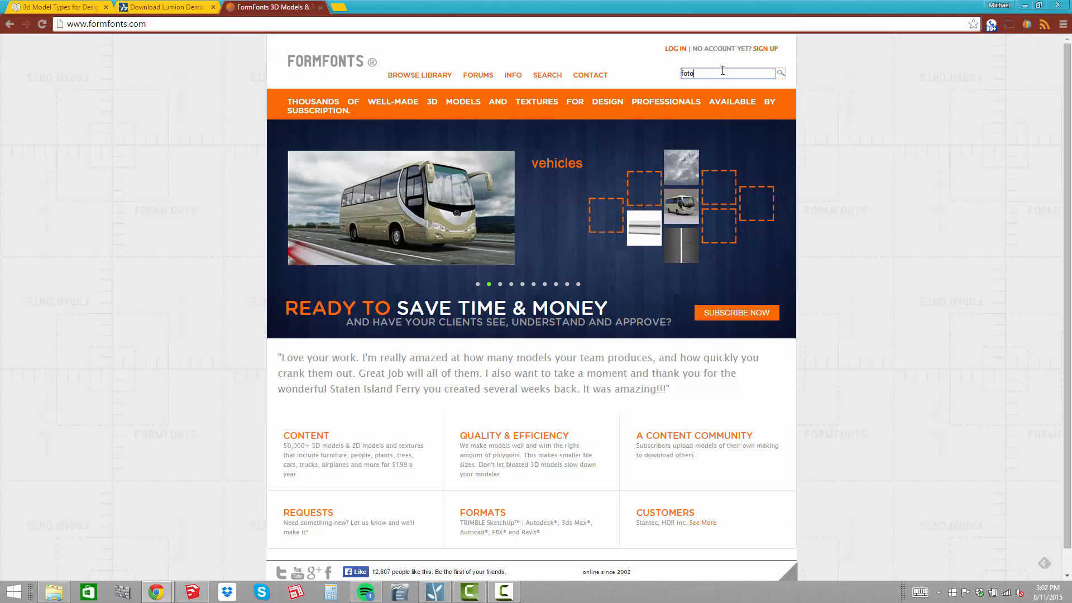
pyautogui.write('people')
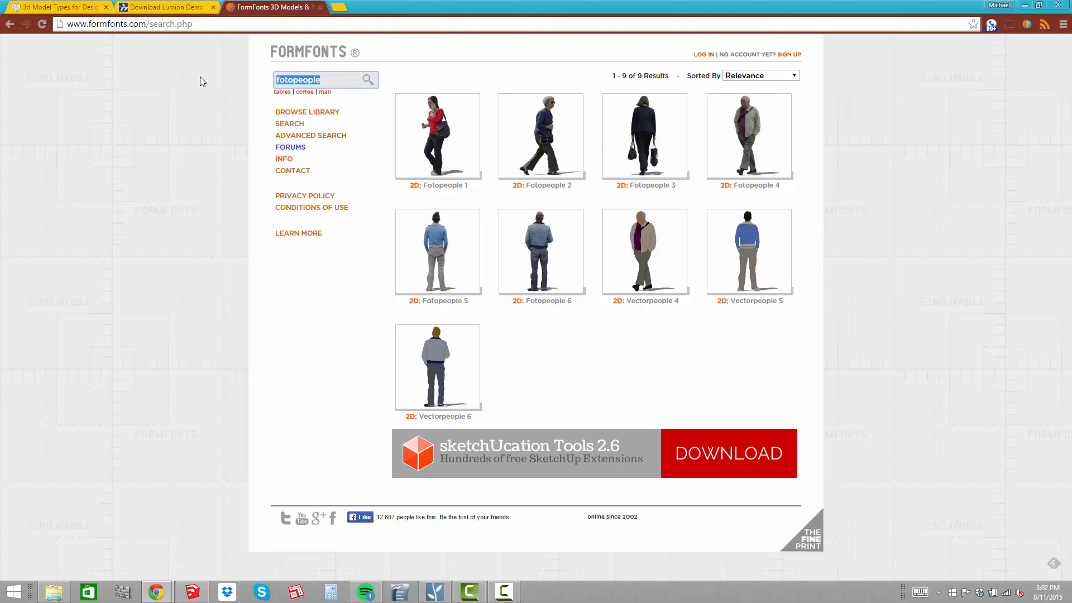
# Search FormFonts for "pr people" and open the Fotopeople 1 model page
pyautogui.write('pr')
pyautogui.press('Down')
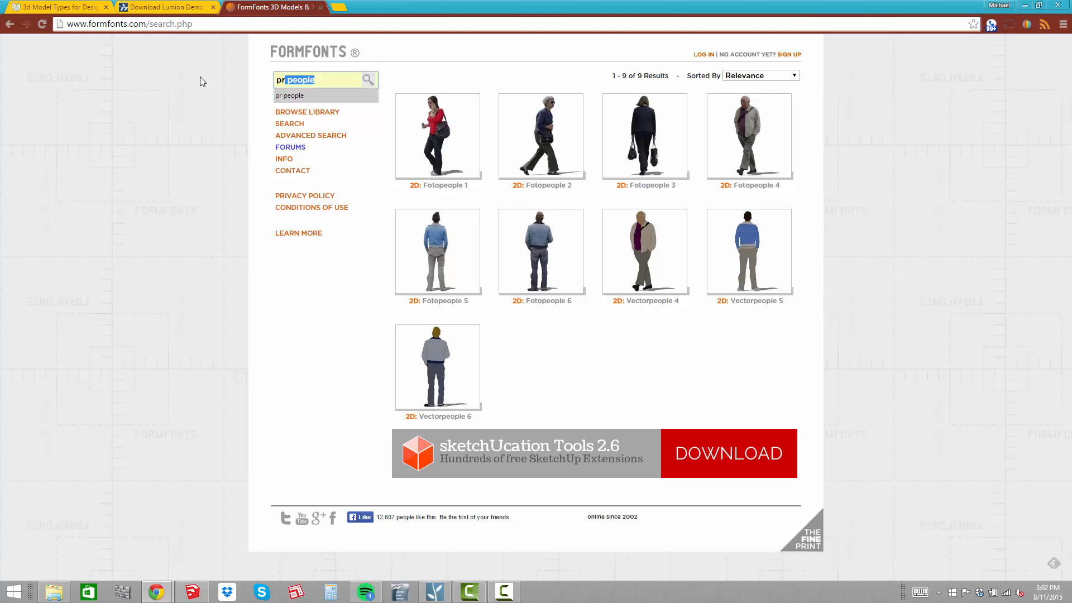
pyautogui.press('Return')
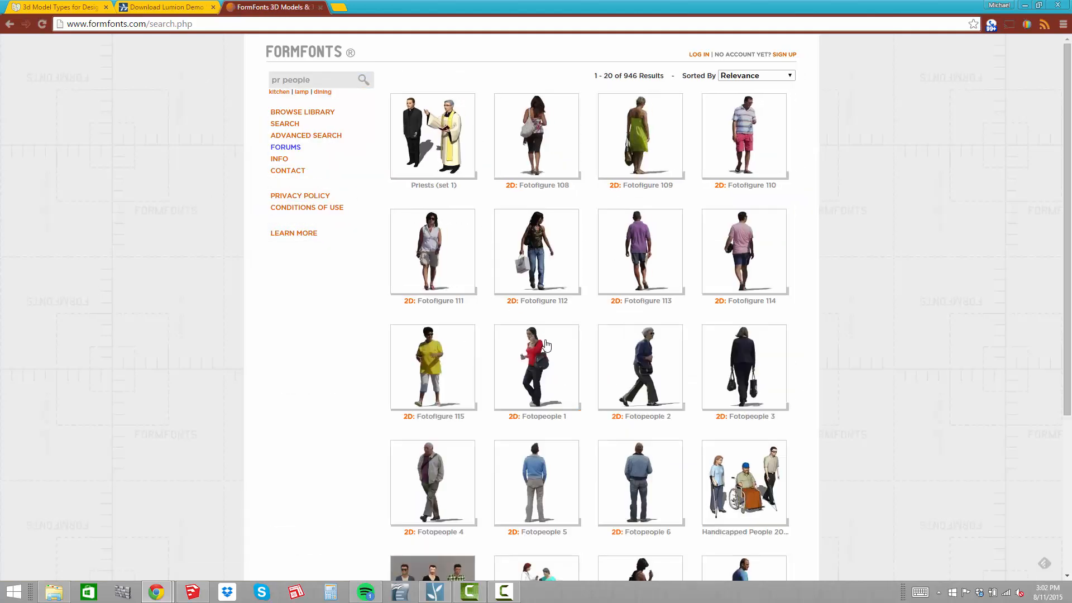
pyautogui.click(544, 373)
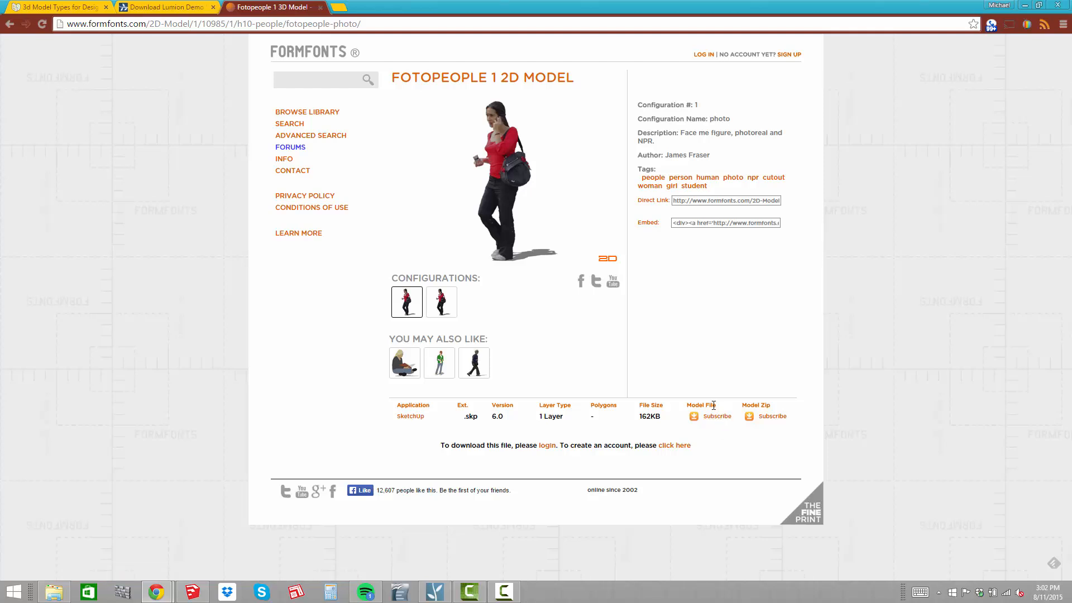
# Switch back to Lumion and look over the patio and its 2D people from above the front corner
pyautogui.hotkey('alt', 'Tab')
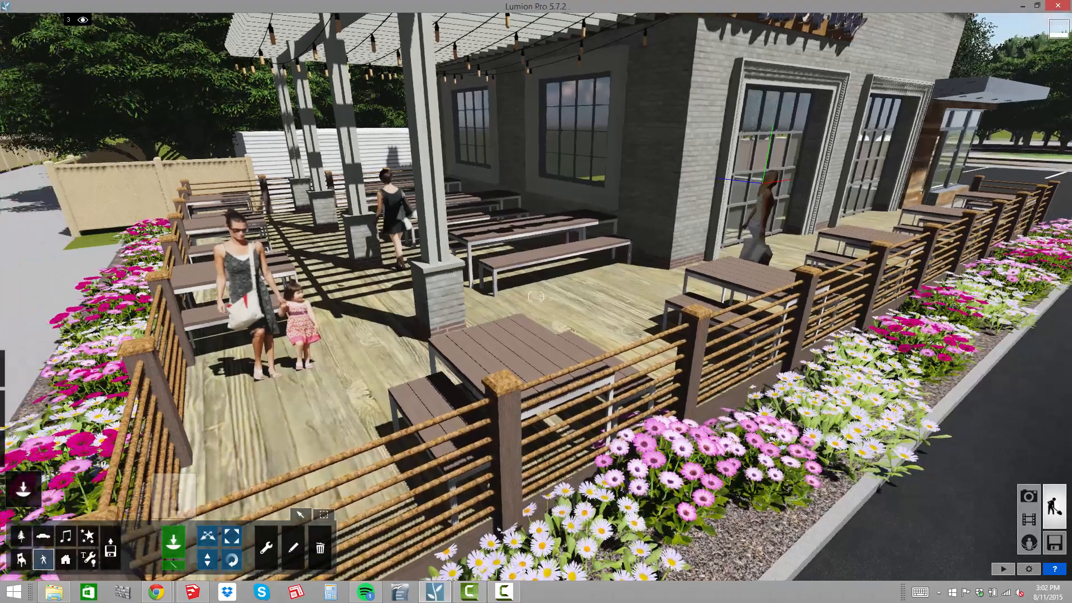
pyautogui.press('s')
pyautogui.moveTo(620, 274); pyautogui.dragTo(591, 267, button='right')
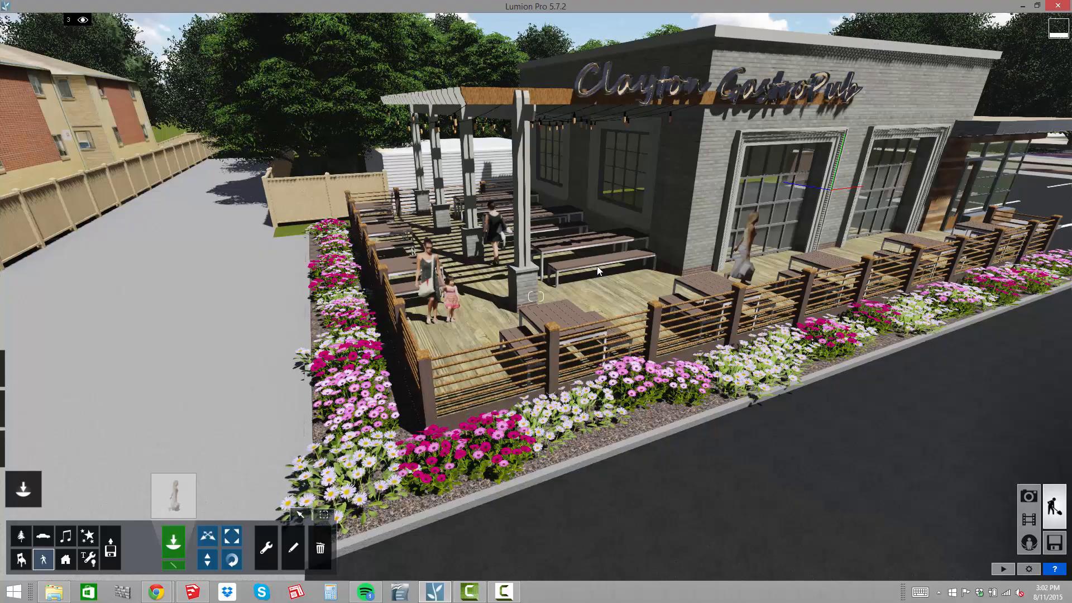
pyautogui.press('q')
pyautogui.moveTo(770, 250); pyautogui.dragTo(770, 278, button='right')
pyautogui.press('w')
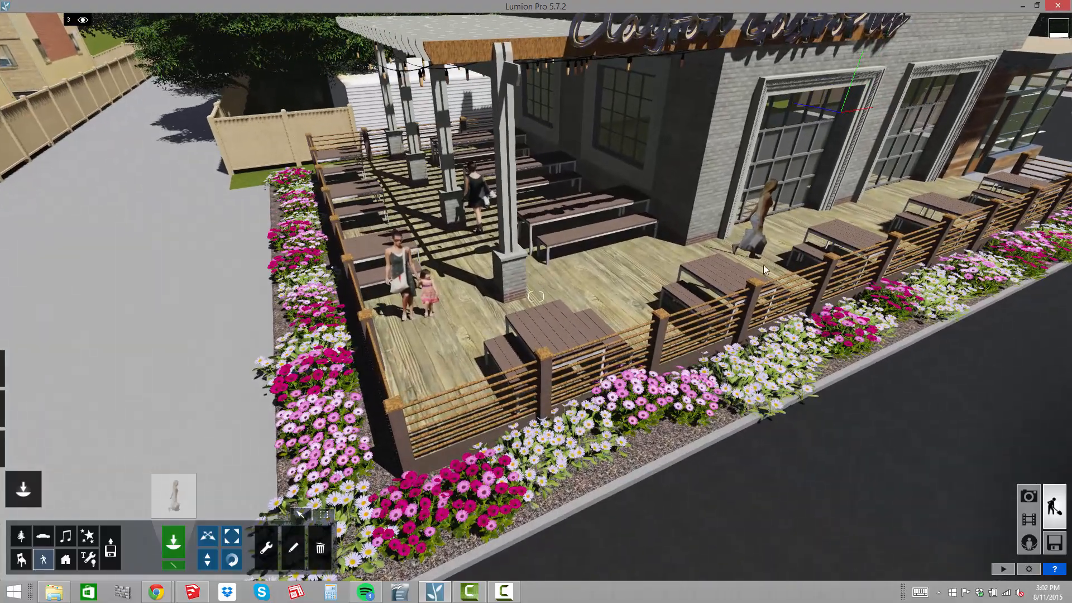
pyautogui.moveTo(614, 292); pyautogui.dragTo(651, 278, button='right')
pyautogui.press('w')
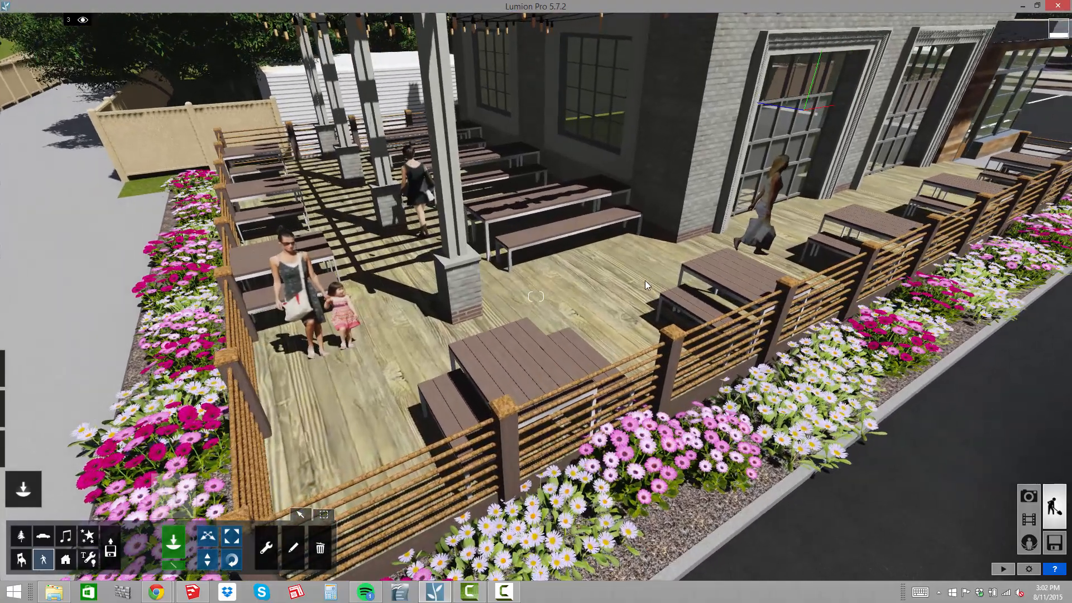
pyautogui.moveTo(91, 46)
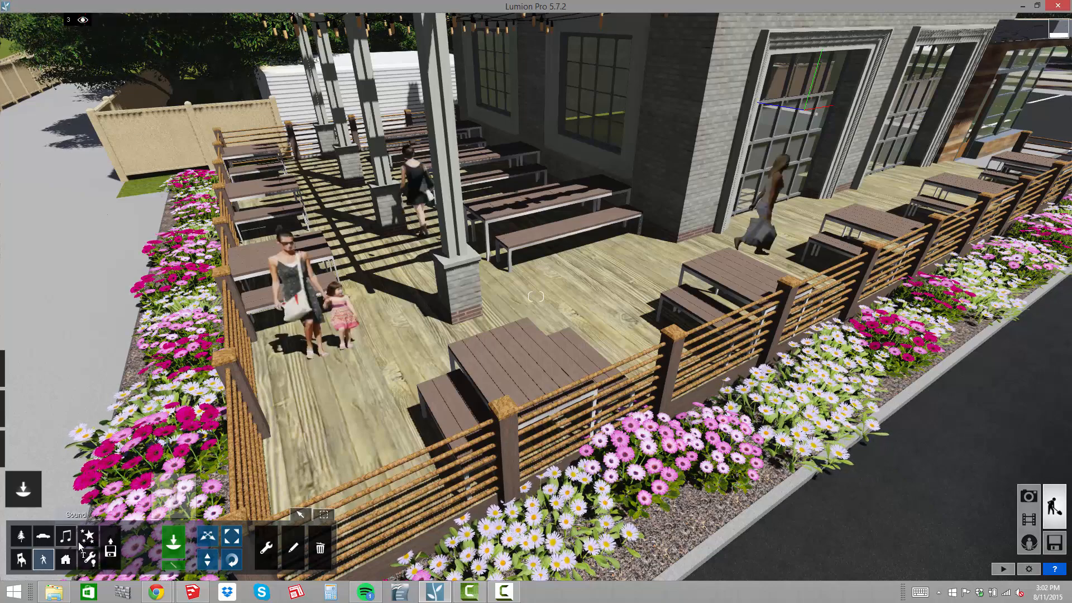
pyautogui.click(111, 555)
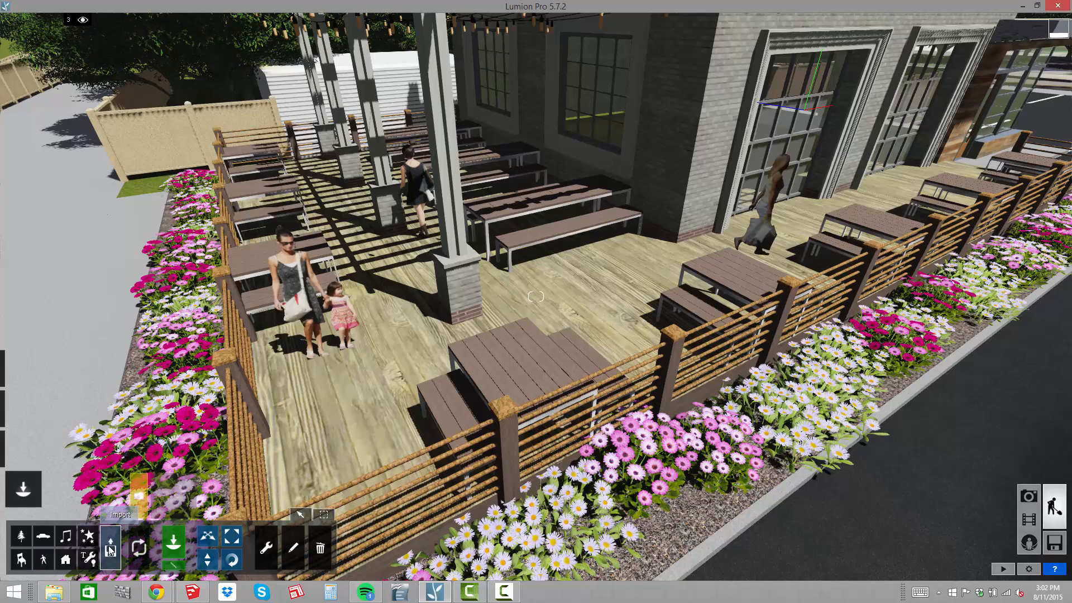
pyautogui.click(137, 498)
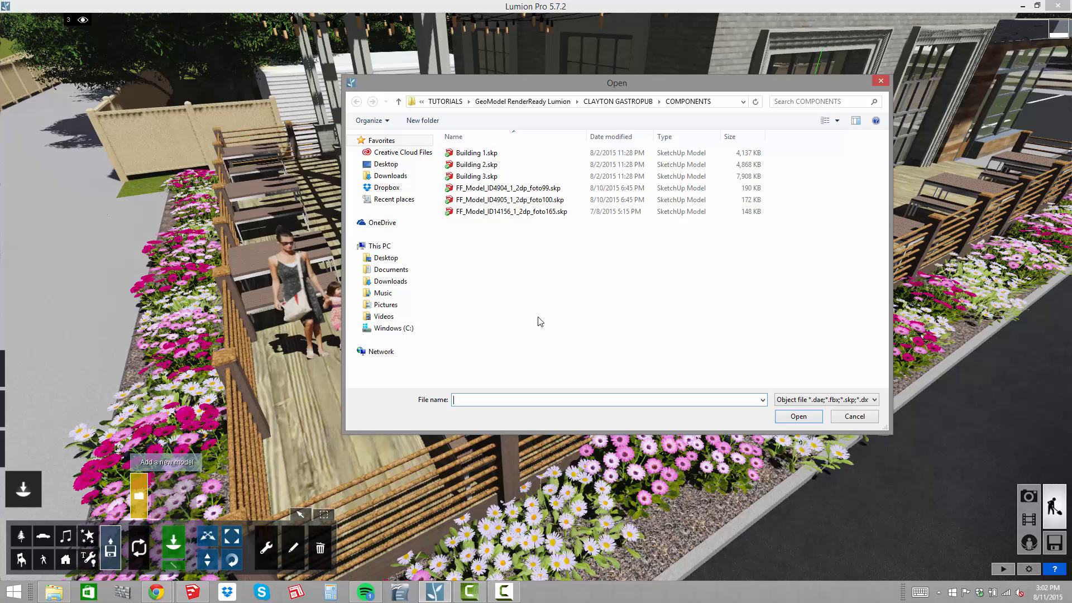
pyautogui.click(558, 189)
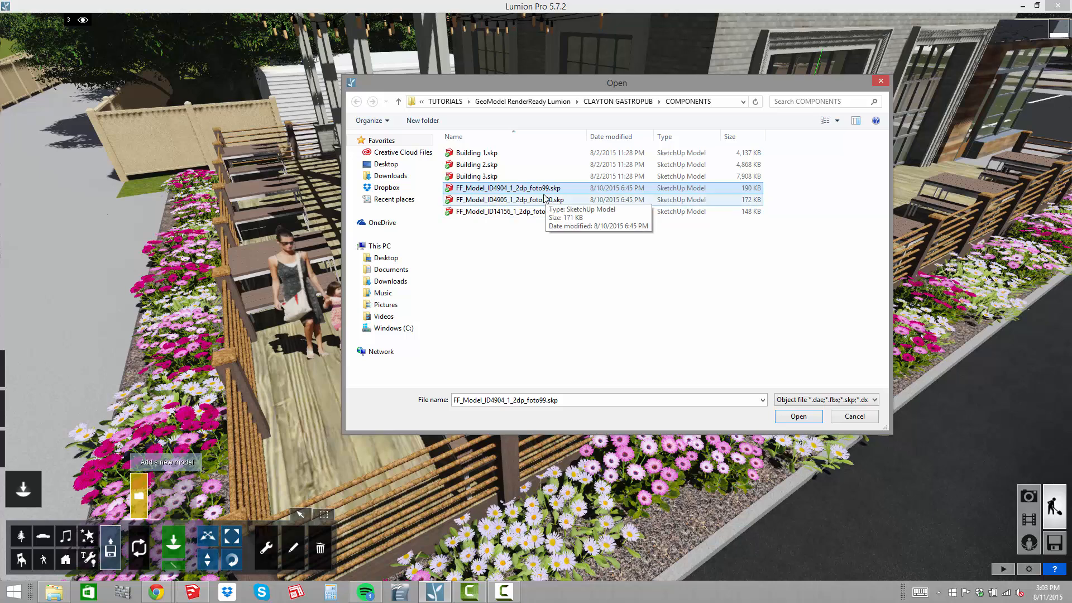
pyautogui.click(798, 416)
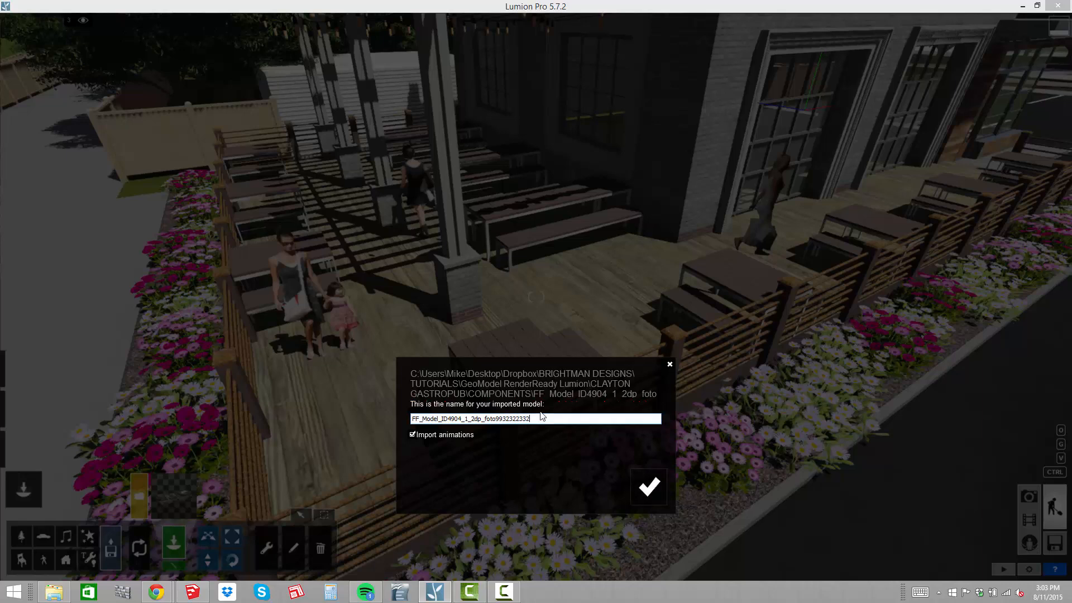
pyautogui.click(651, 488)
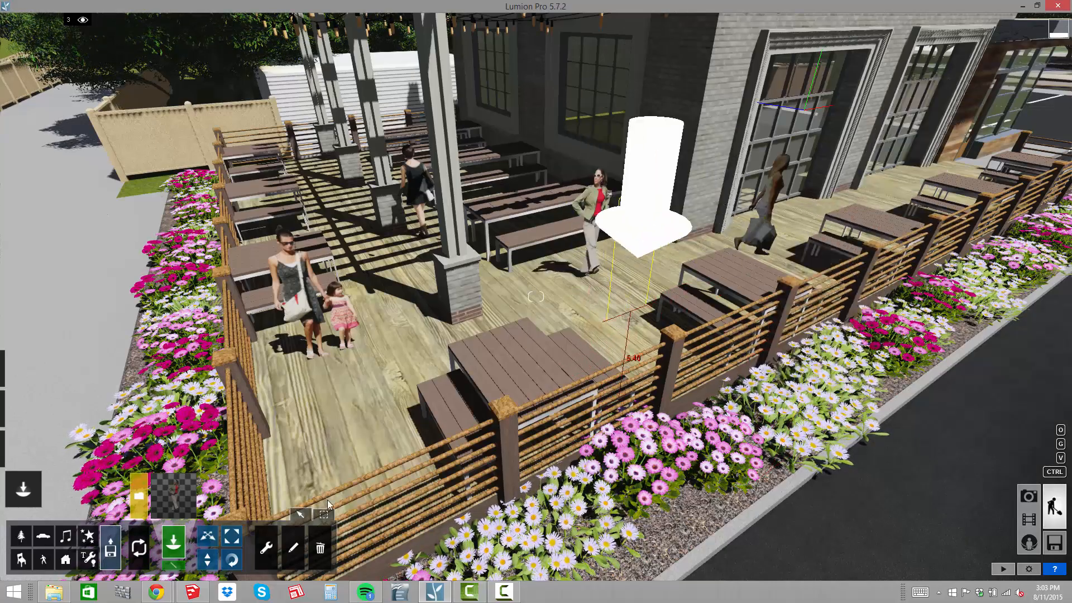
# Import FF_Model_ID4905_1_2dp_foto100.skp under a different model name and place the man on the deck in front of the first garage door
pyautogui.click(139, 495)
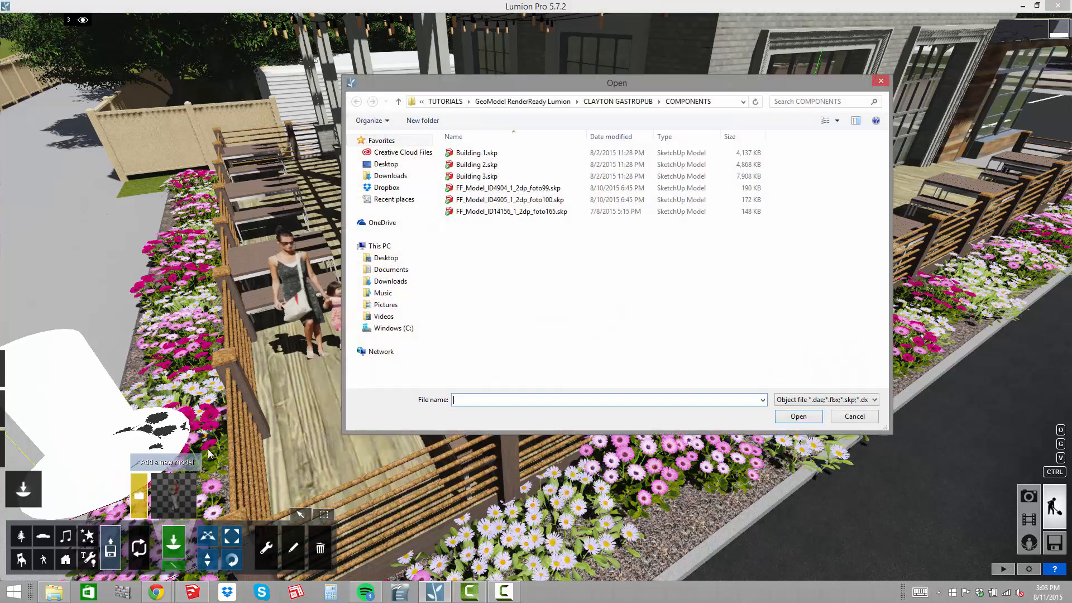
pyautogui.doubleClick(565, 200)
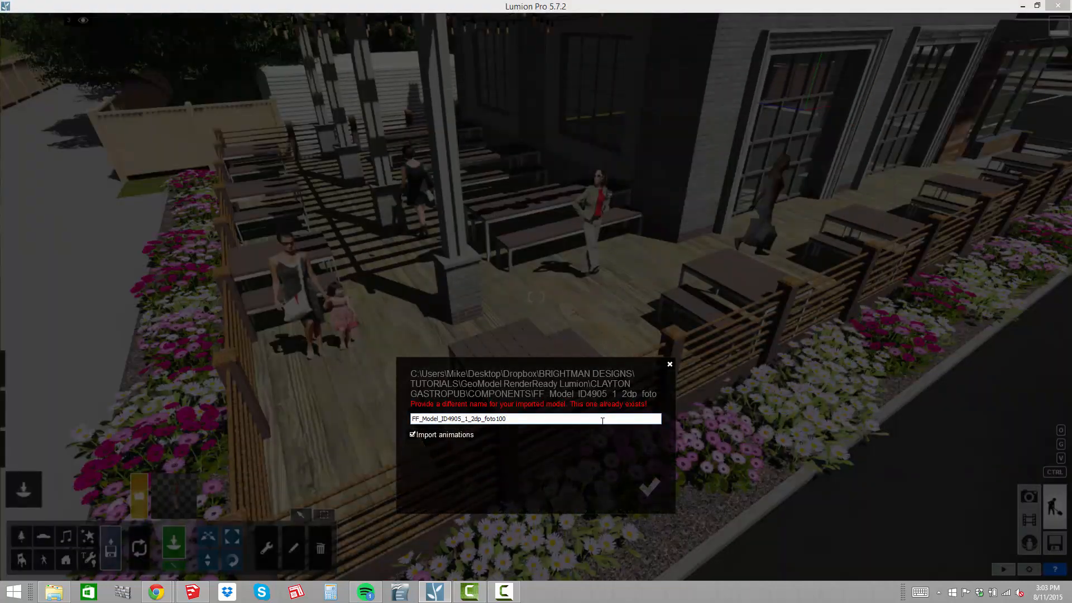
pyautogui.click(645, 498)
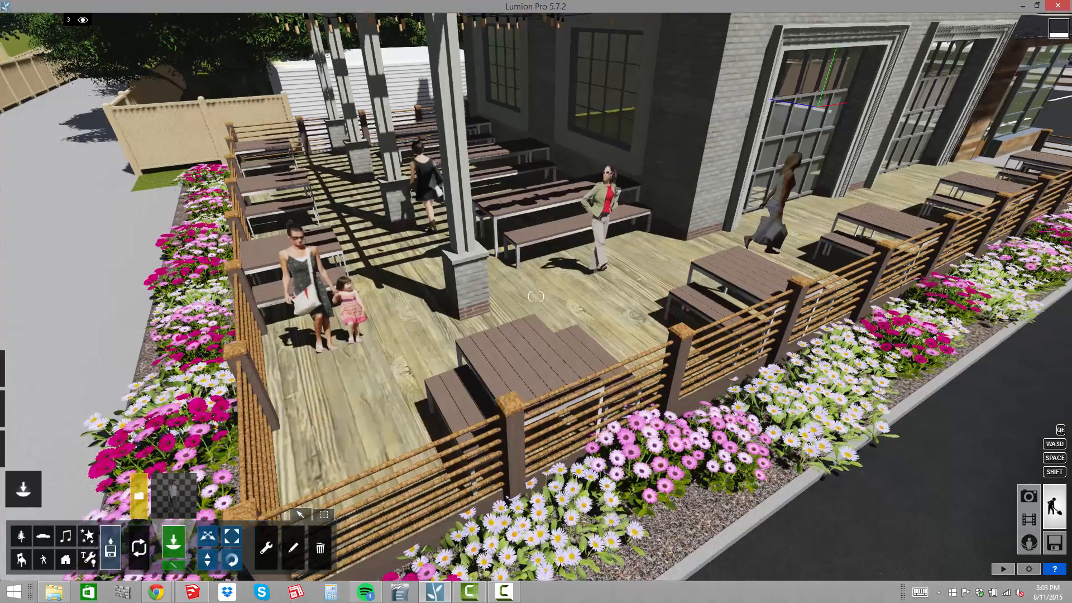
pyautogui.press('d')
pyautogui.moveTo(564, 246); pyautogui.dragTo(668, 265, button='right')
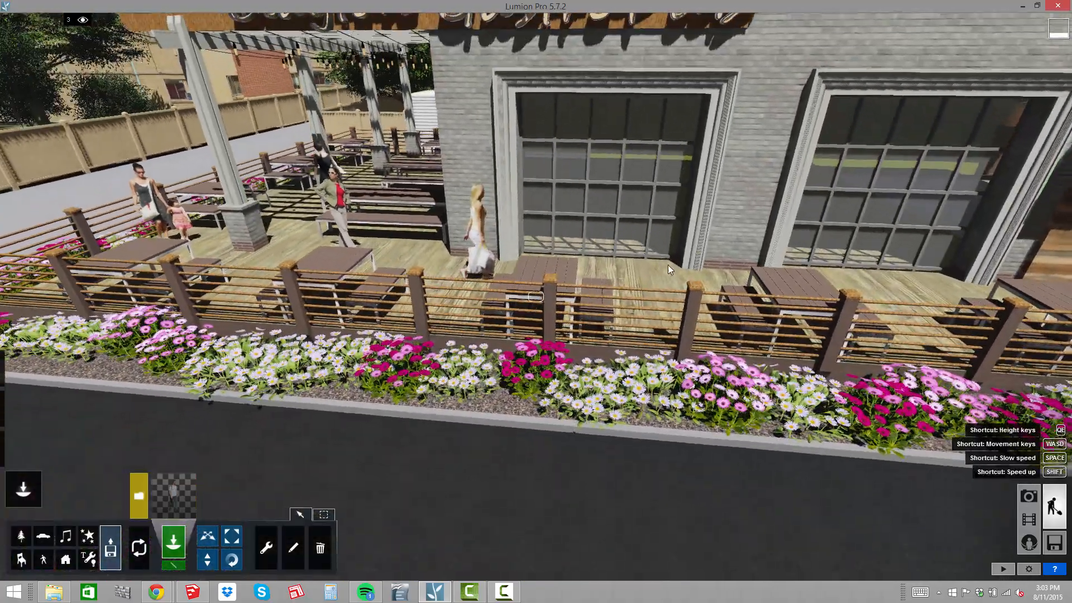
pyautogui.click(660, 284)
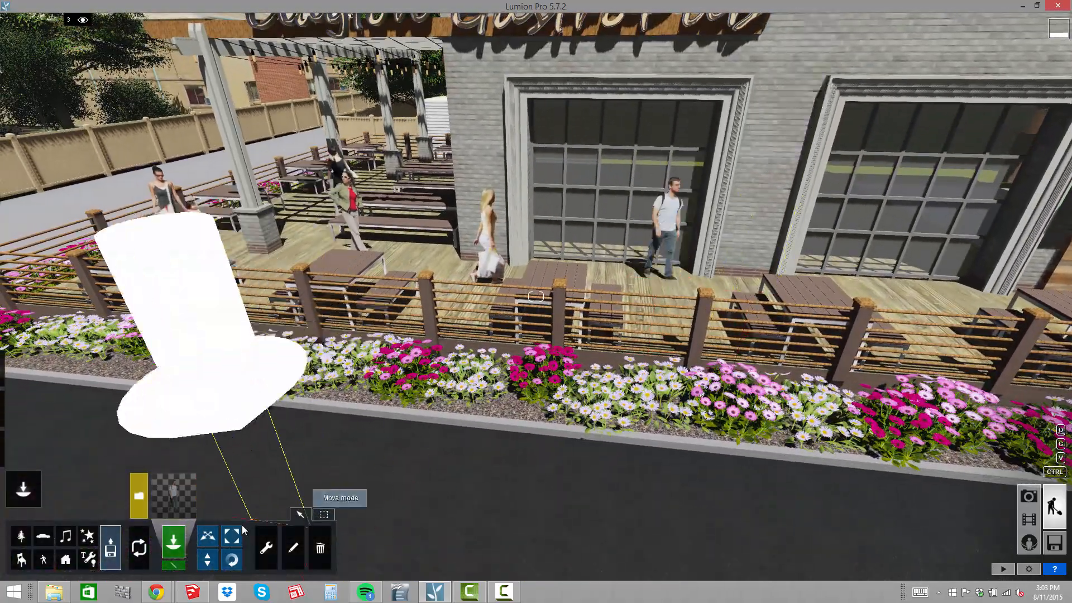
# Import FF_Model_ID14156_1_2dp_foto as FF_Model_ID14156_1_2dp_foto16532 and place the woman on the deck in front of the second garage door
pyautogui.click(139, 495)
pyautogui.doubleClick(553, 213)
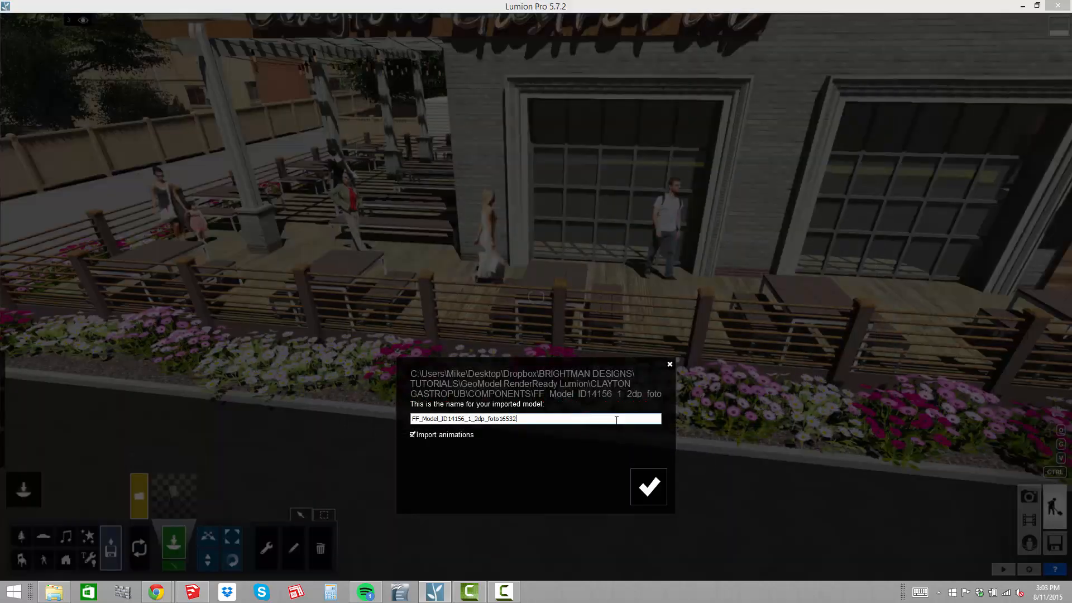
pyautogui.click(645, 486)
pyautogui.moveTo(550, 327); pyautogui.dragTo(502, 286, button='right')
pyautogui.press('d')
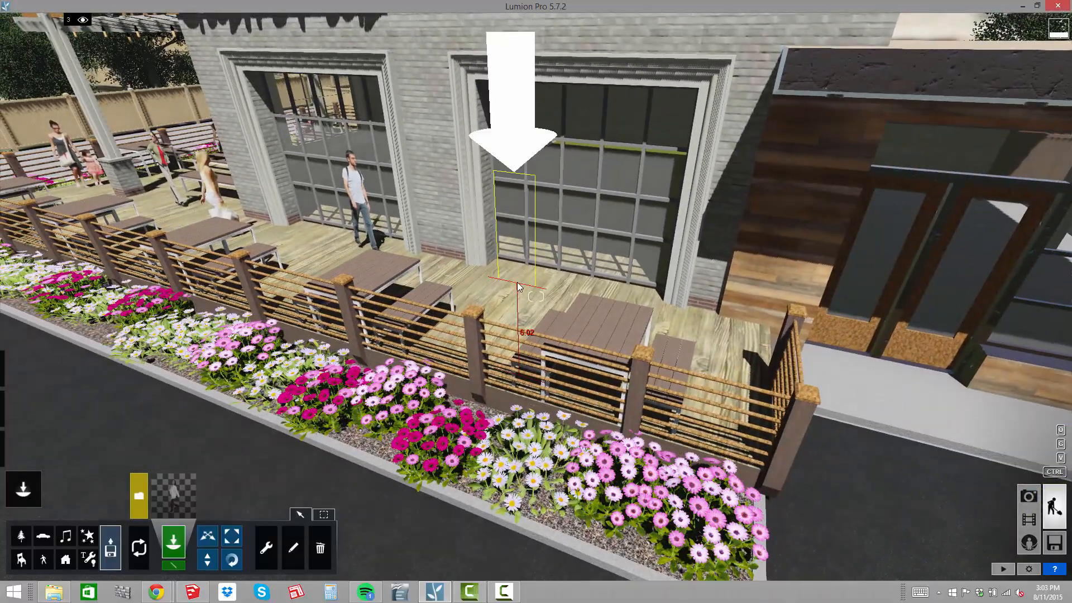
pyautogui.click(517, 284)
# Assign the custom Billboard material to the woman in white standing in front of the second garage door
pyautogui.press('w')
pyautogui.moveTo(574, 306); pyautogui.dragTo(418, 293, button='right')
pyautogui.press('w')
pyautogui.press('d')
pyautogui.press('d')
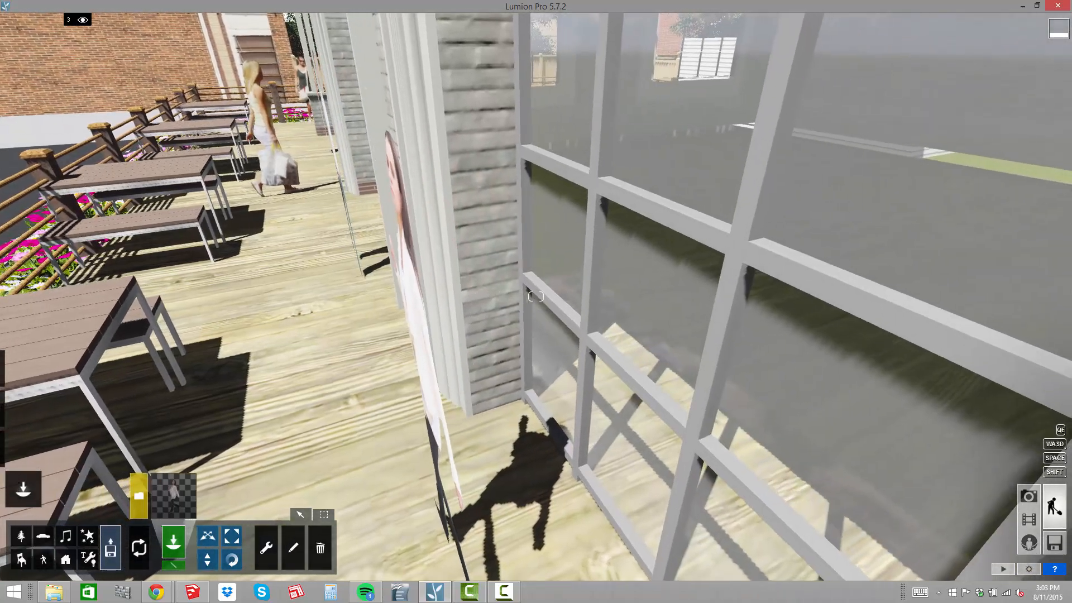
pyautogui.press('a')
pyautogui.moveTo(323, 354); pyautogui.dragTo(401, 364, button='right')
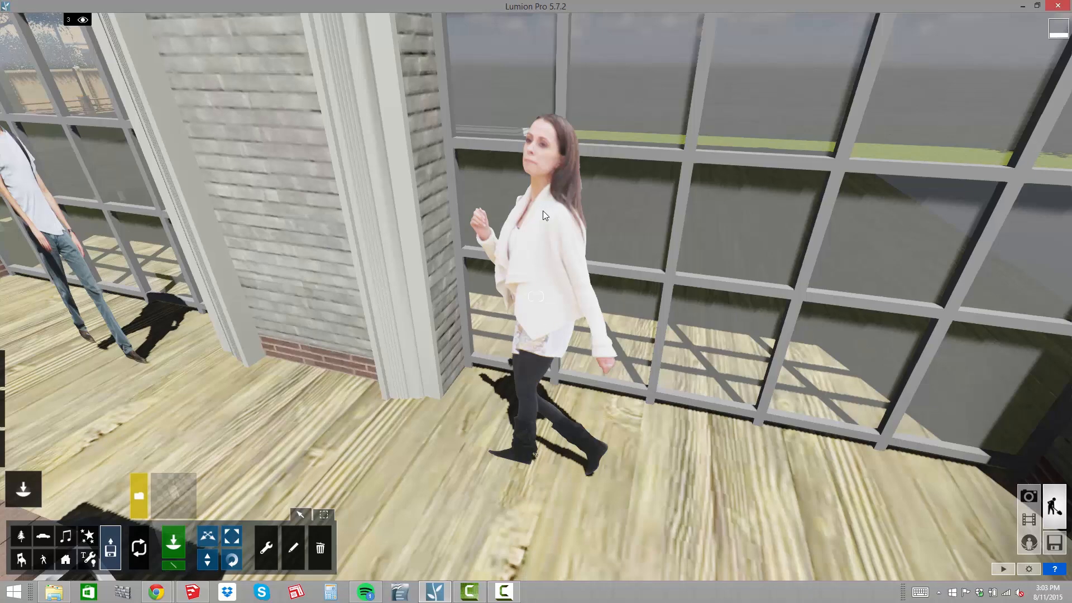
pyautogui.press('a')
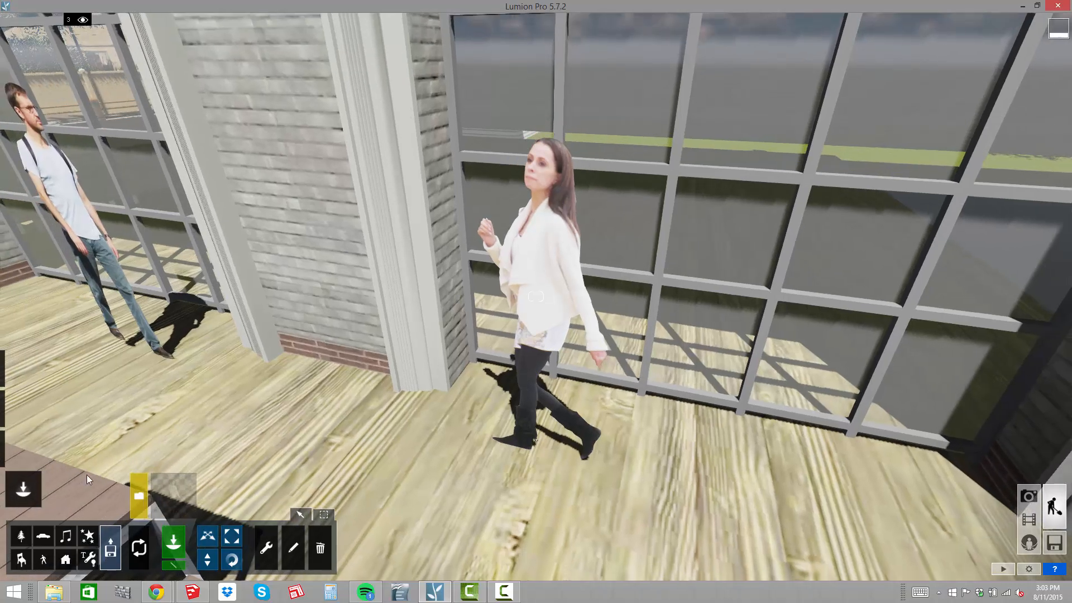
pyautogui.click(22, 448)
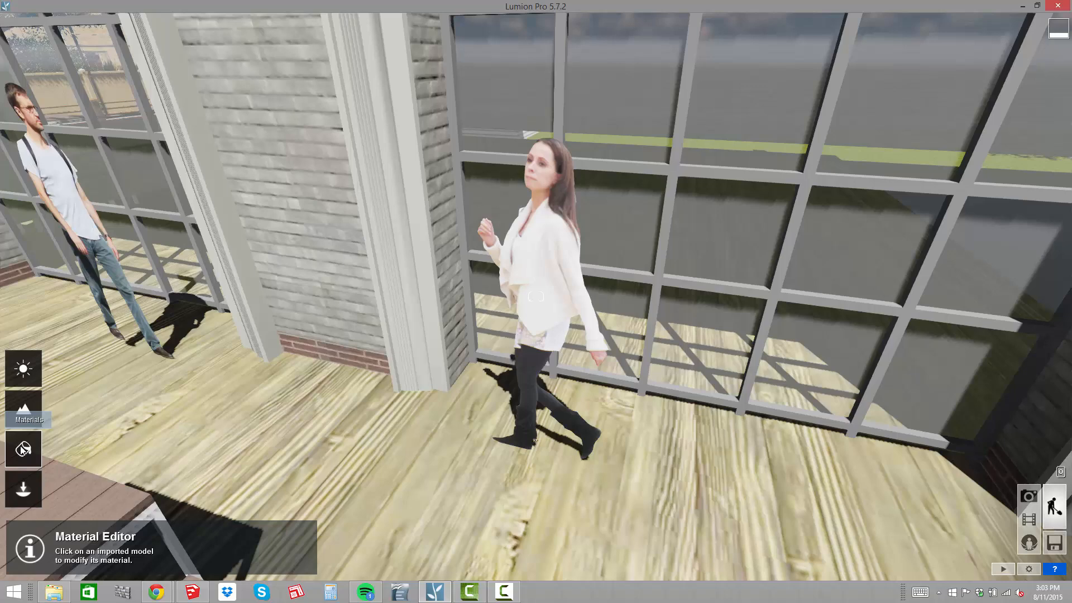
pyautogui.click(534, 282)
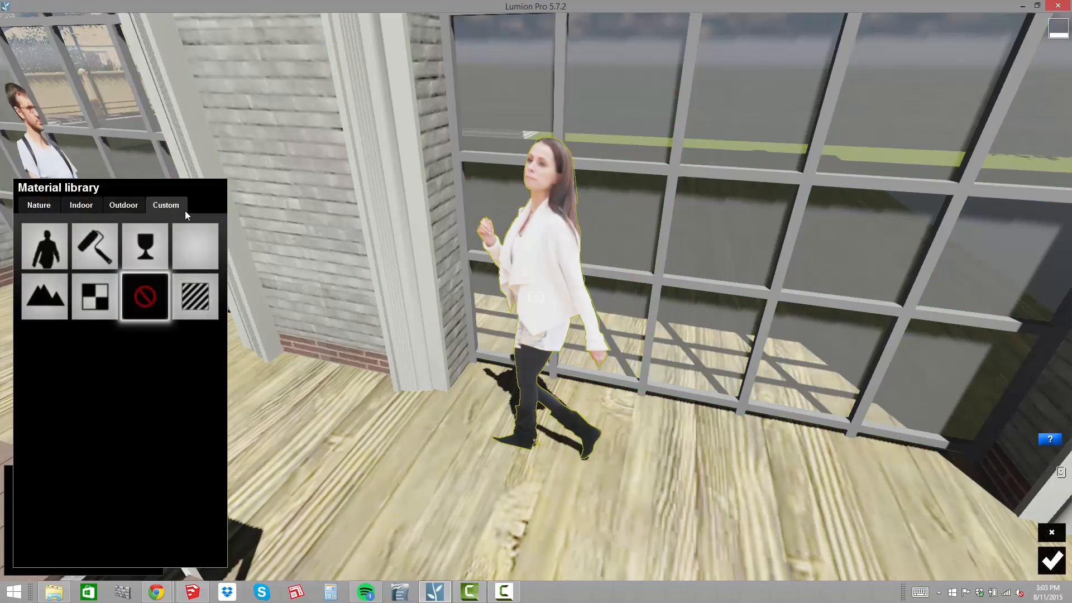
pyautogui.click(48, 252)
# Assign the custom Billboard material to the man with the backpack in front of the first garage door
pyautogui.moveTo(425, 255)
pyautogui.mouseDown(button='right')
pyautogui.moveTo(411, 279)
pyautogui.moveTo(271, 264)
pyautogui.moveTo(451, 265)
pyautogui.mouseUp(button='right')
pyautogui.press('d')
pyautogui.press('d')
pyautogui.press('a')
pyautogui.press('a')
pyautogui.press('a')
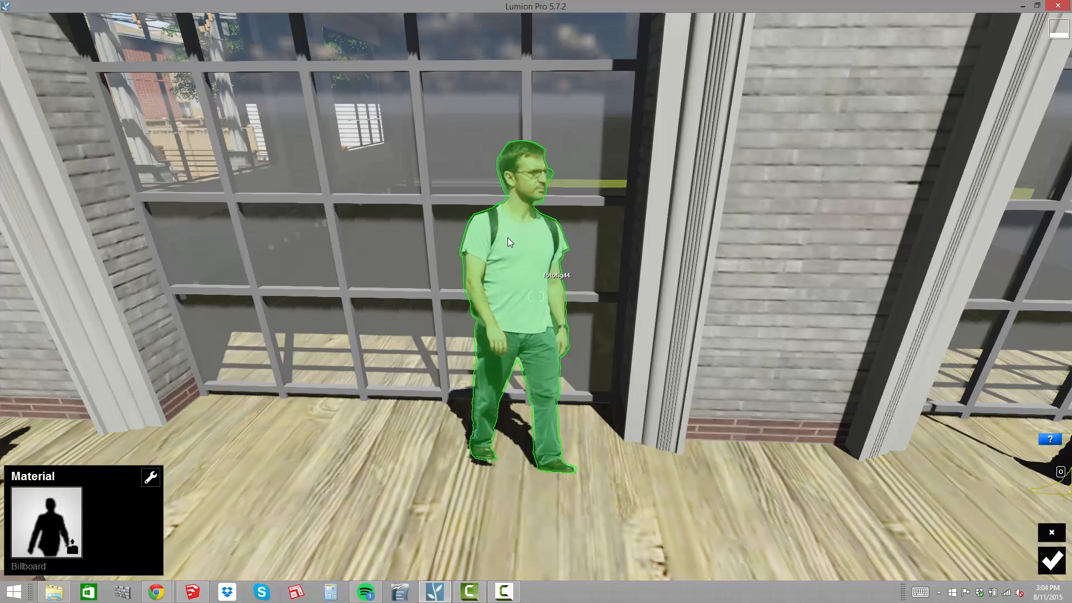
pyautogui.click(508, 239)
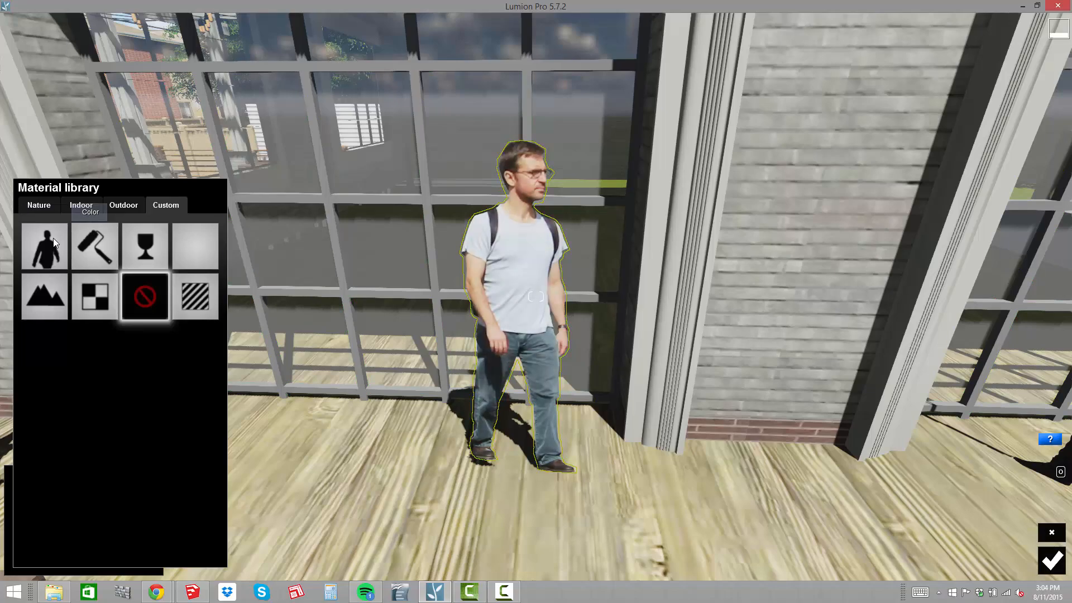
# Assign the custom Billboard material to the woman in the green jacket near the long bench and save the material changes
pyautogui.moveTo(351, 215); pyautogui.dragTo(411, 209, button='right')
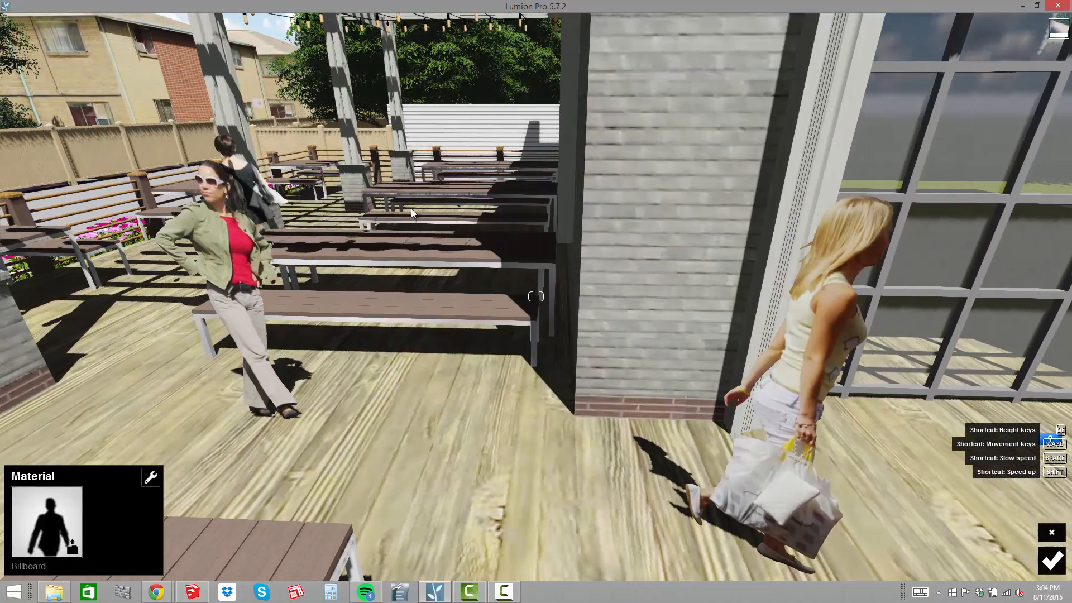
pyautogui.click(239, 225)
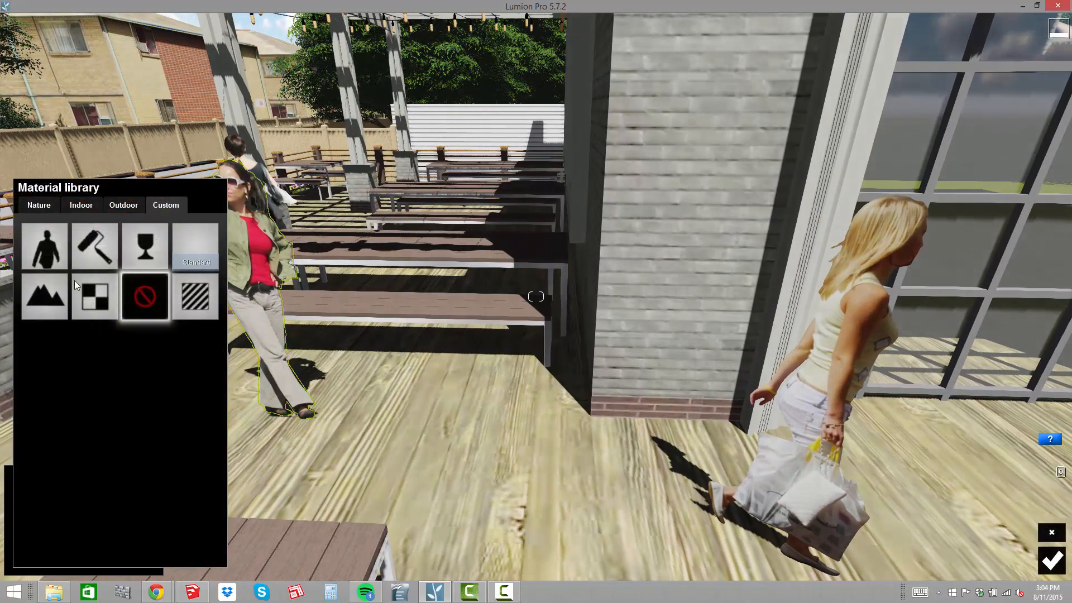
pyautogui.press('a')
pyautogui.moveTo(301, 303); pyautogui.dragTo(368, 302, button='right')
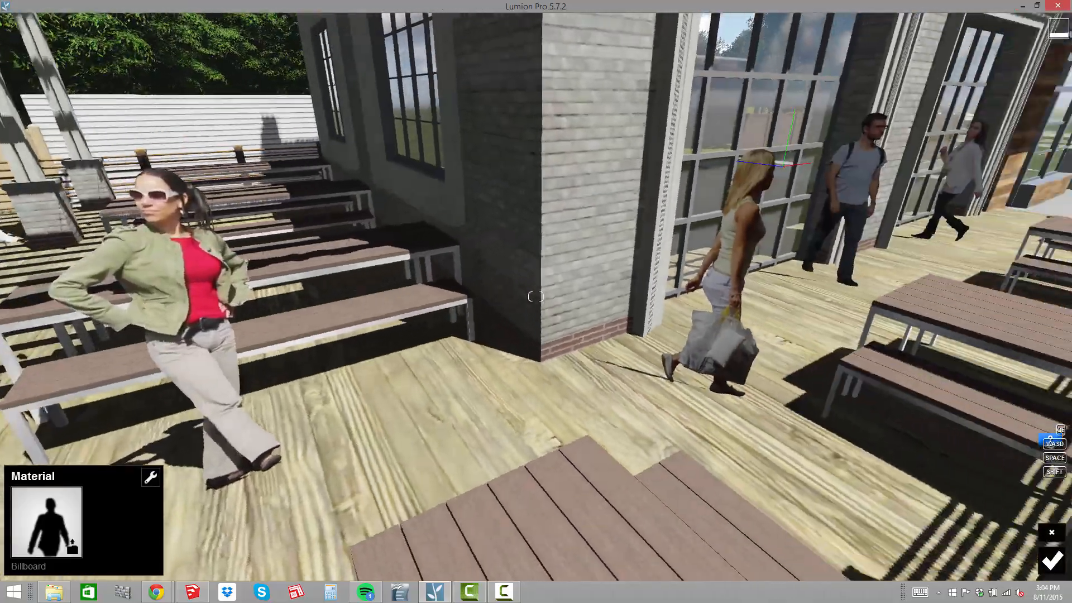
pyautogui.press('d')
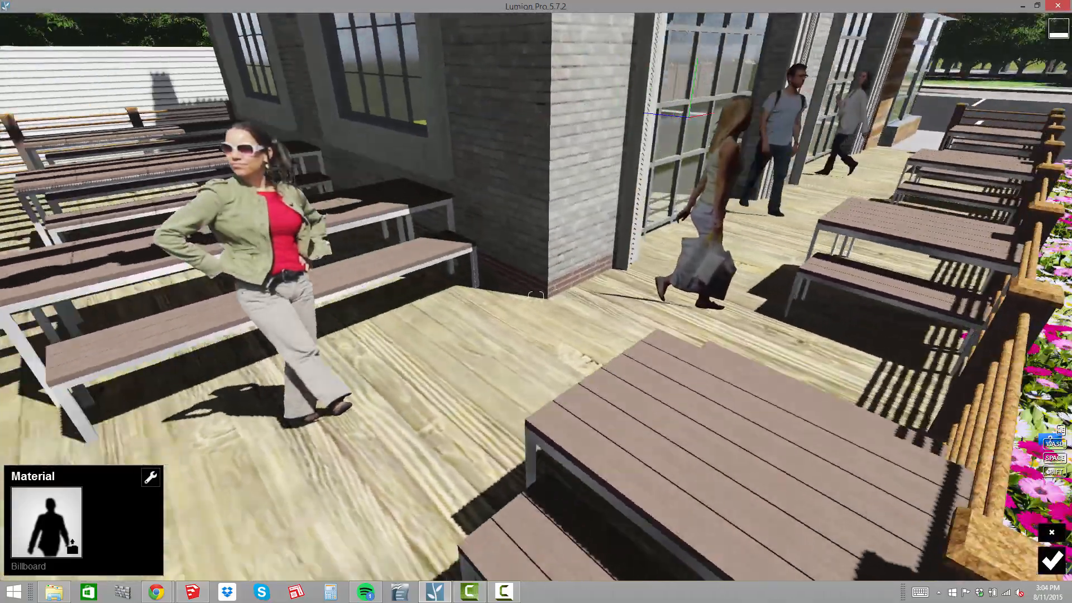
pyautogui.press('s')
pyautogui.moveTo(536, 297); pyautogui.dragTo(446, 290, button='right')
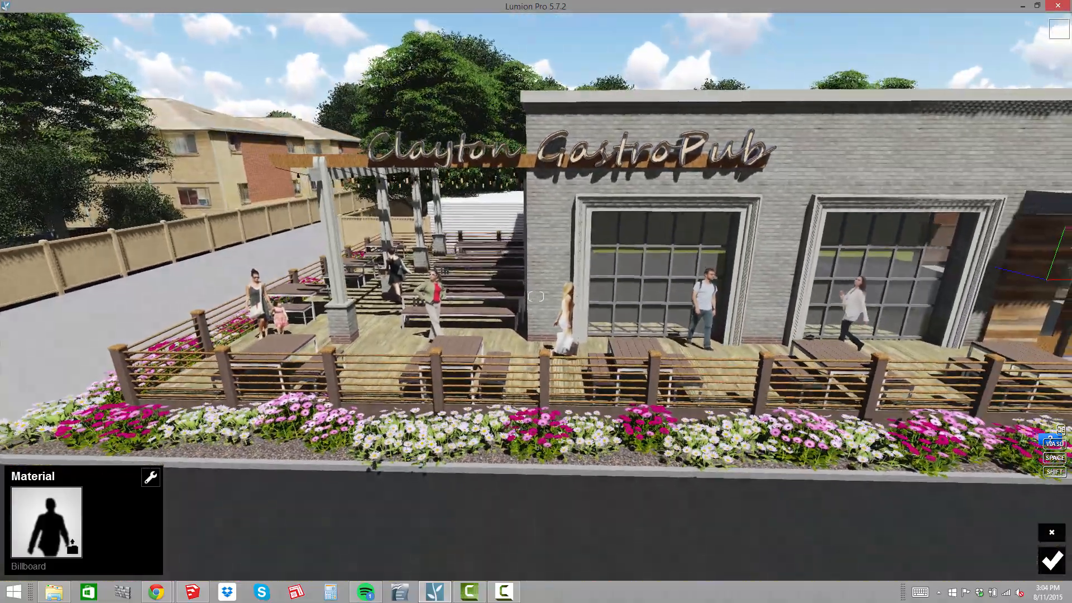
pyautogui.moveTo(289, 274); pyautogui.dragTo(345, 294, button='right')
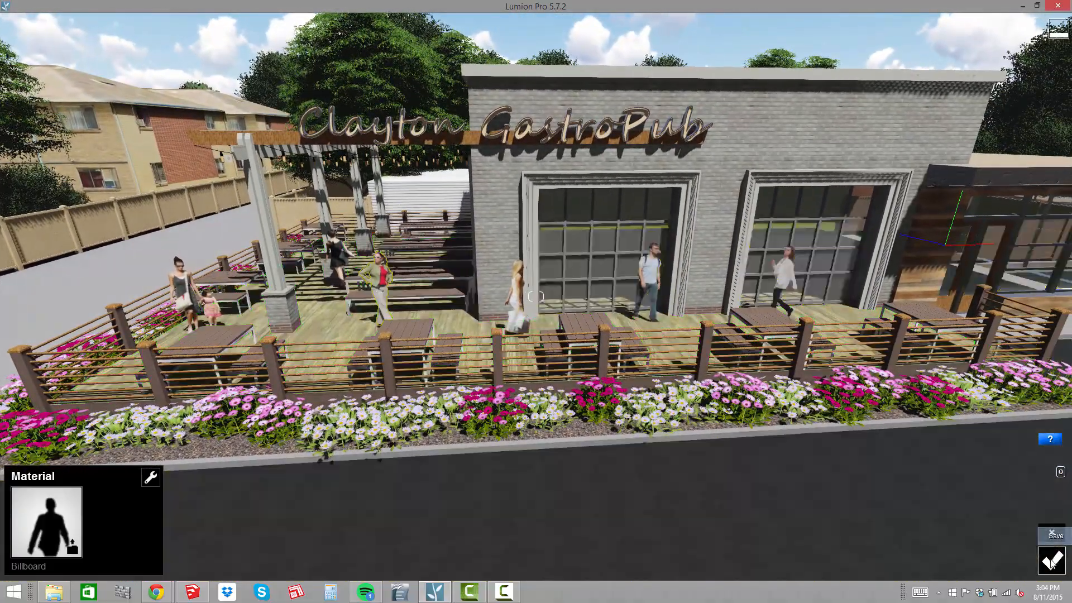
pyautogui.click(1052, 562)
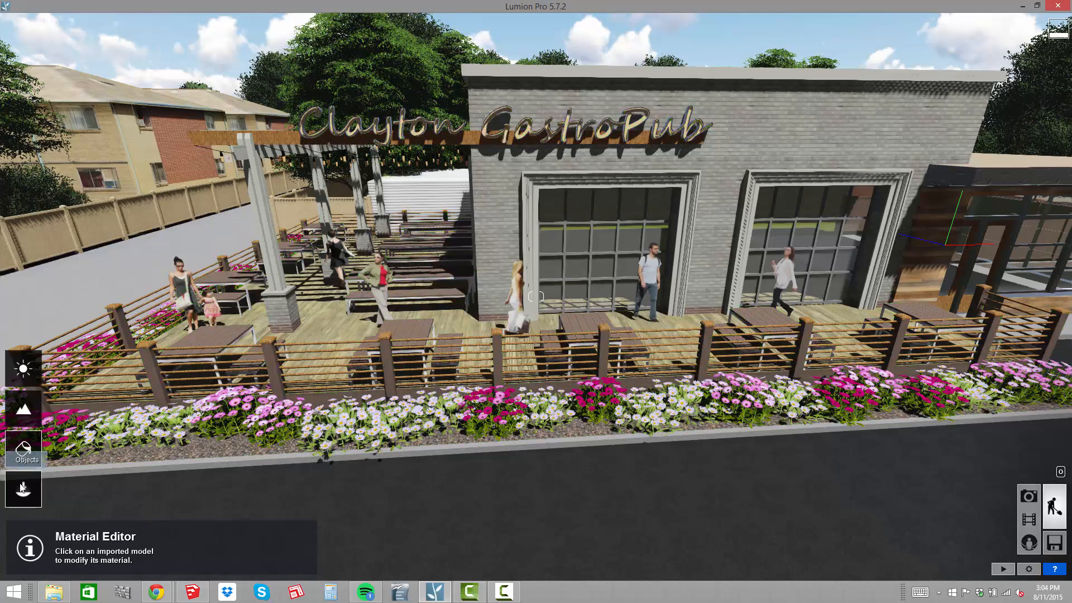
# Return to object editing, hide the people on layers 3 and 4, and make layer 5, Entourage, the active layer
pyautogui.click(22, 487)
pyautogui.moveTo(105, 22)
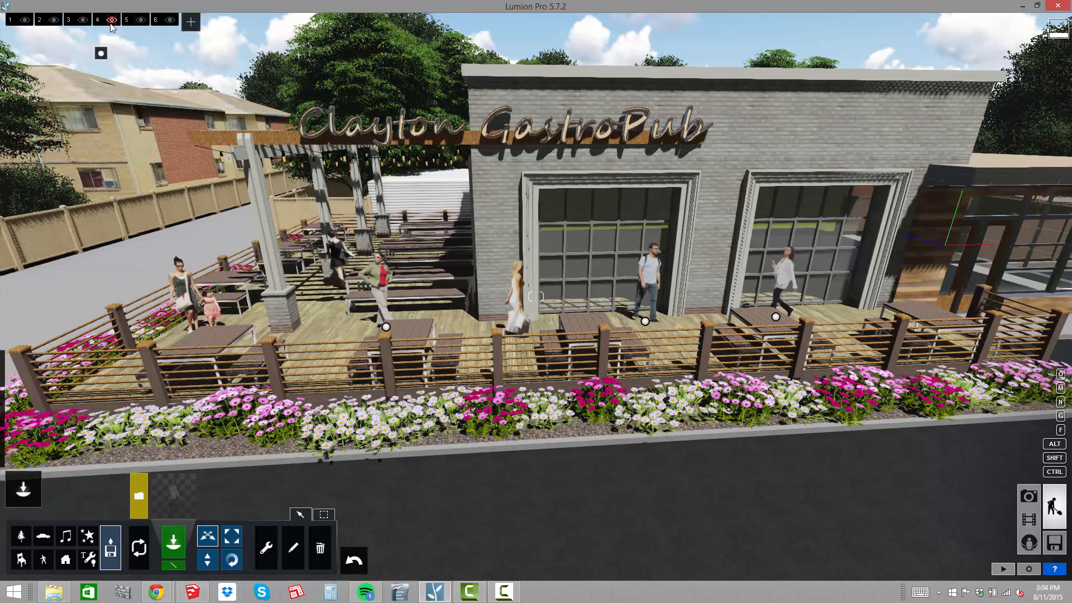
pyautogui.click(112, 21)
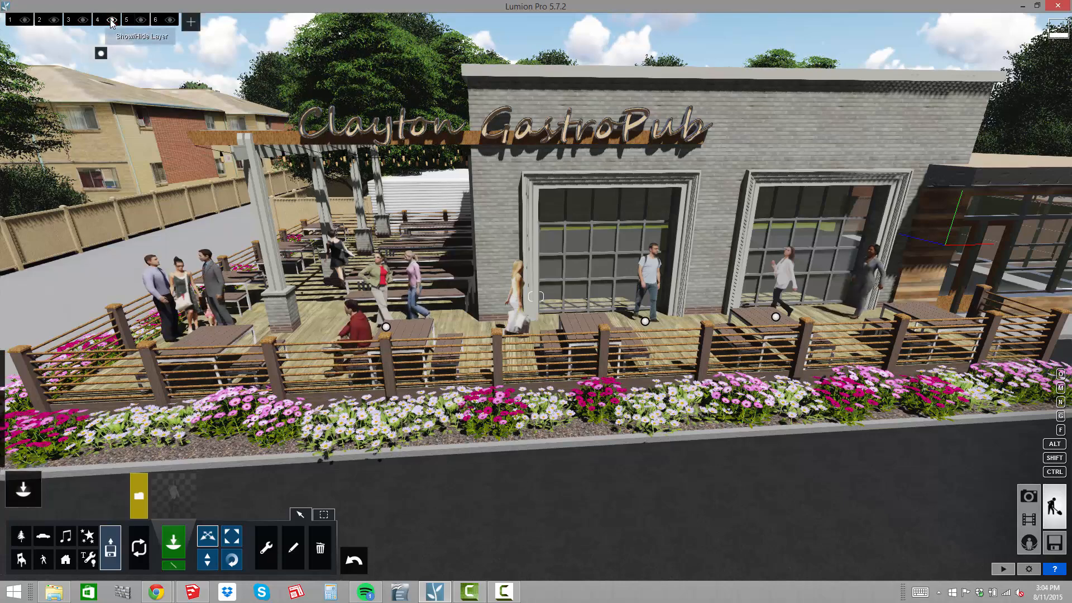
pyautogui.click(110, 21)
pyautogui.click(82, 20)
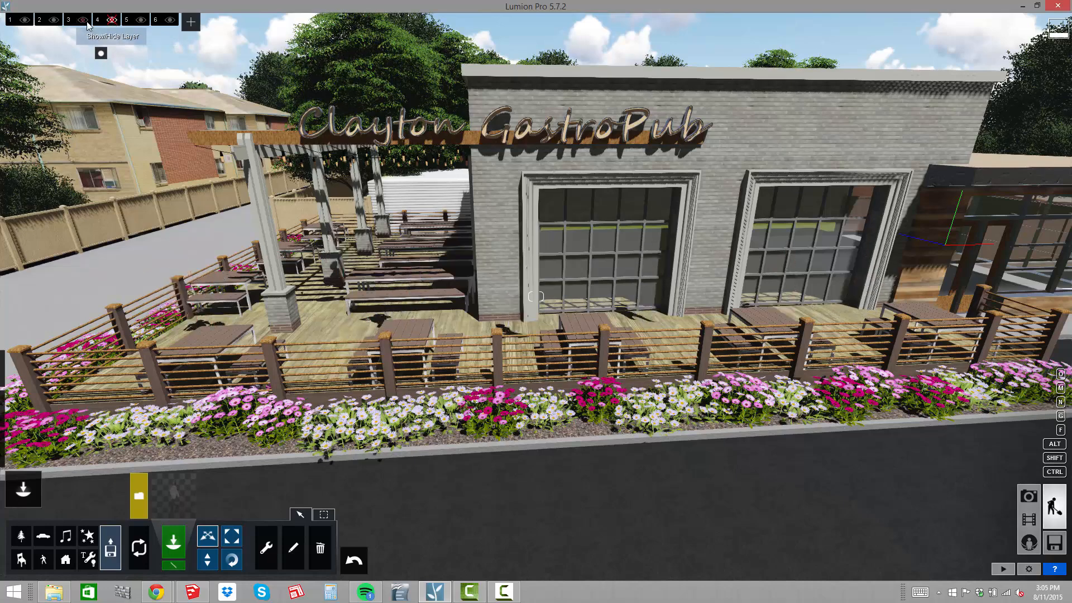
pyautogui.click(129, 22)
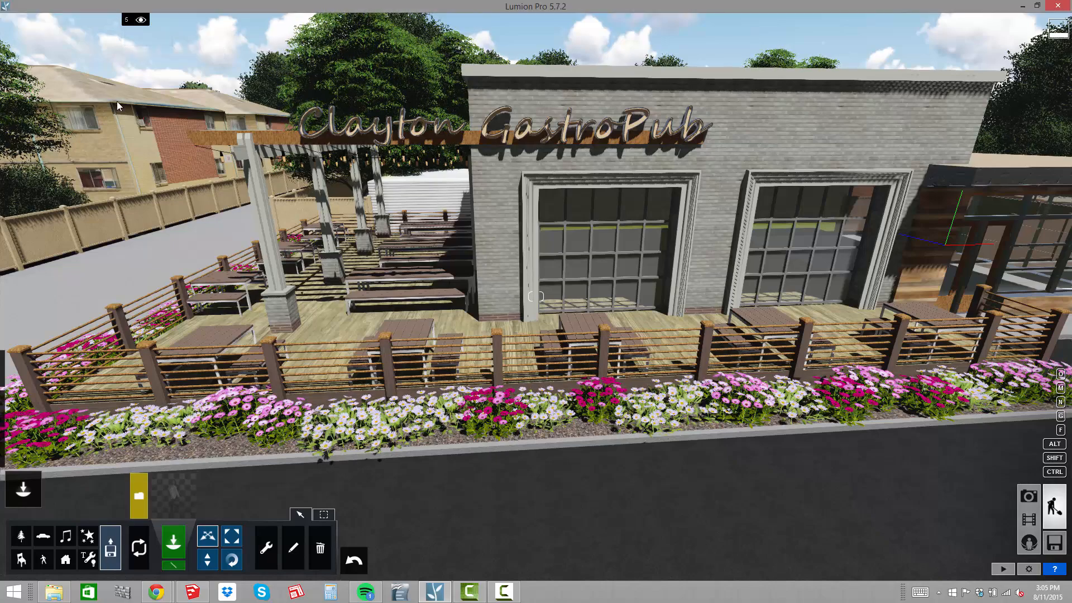
# Look over the patio frontage and the parking lot from above, ending at the parking spaces beside the entrance
pyautogui.moveTo(253, 171); pyautogui.dragTo(276, 180, button='right')
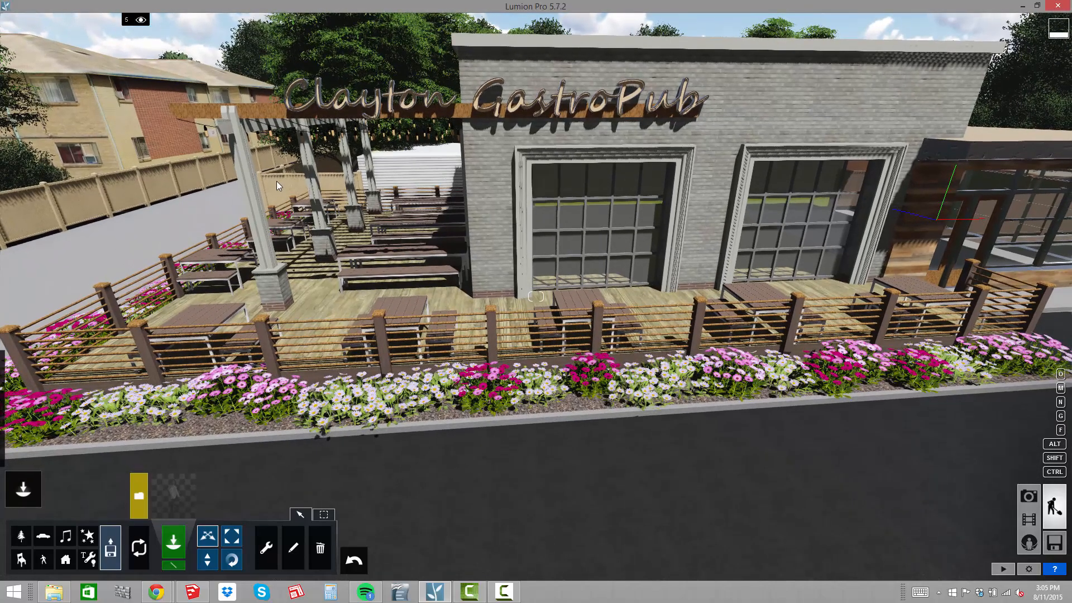
pyautogui.moveTo(397, 221); pyautogui.dragTo(429, 226, button='right')
pyautogui.press('s')
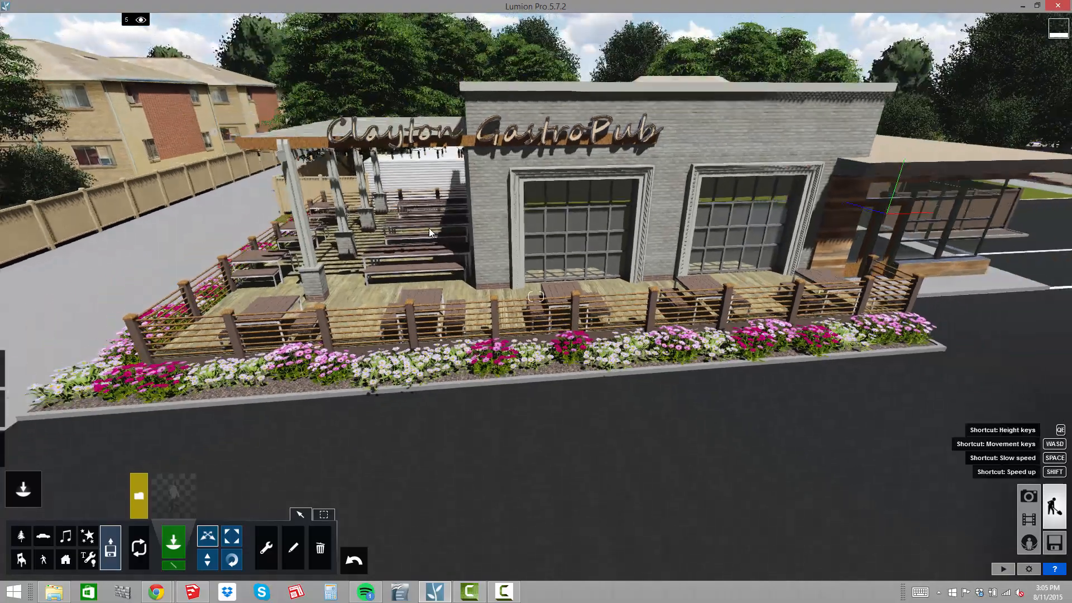
pyautogui.moveTo(193, 148)
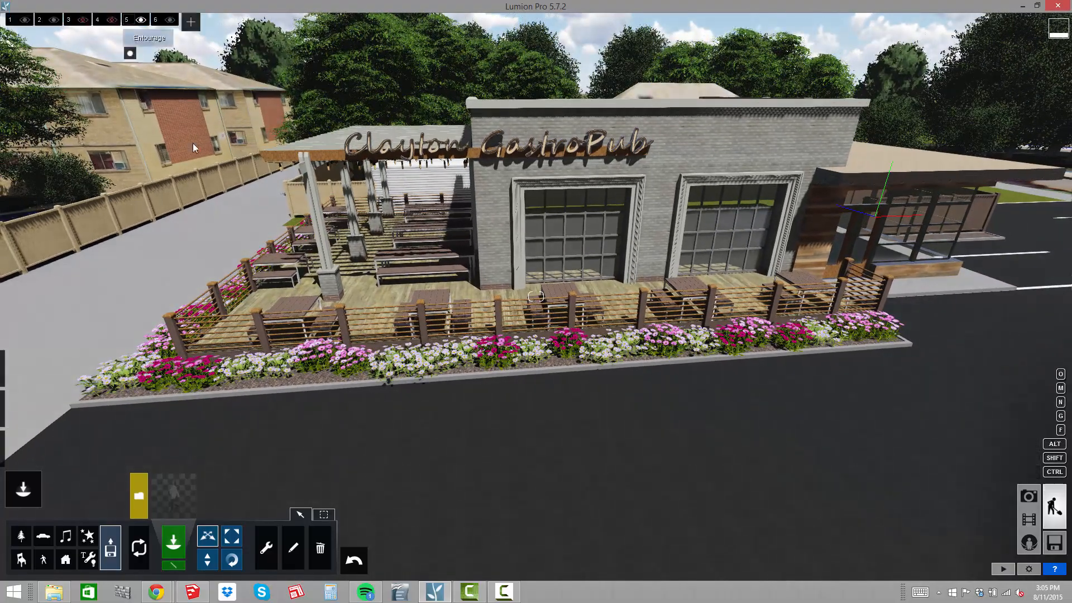
pyautogui.press('s')
pyautogui.moveTo(467, 226); pyautogui.dragTo(344, 289, button='right')
pyautogui.press('s')
pyautogui.press('d')
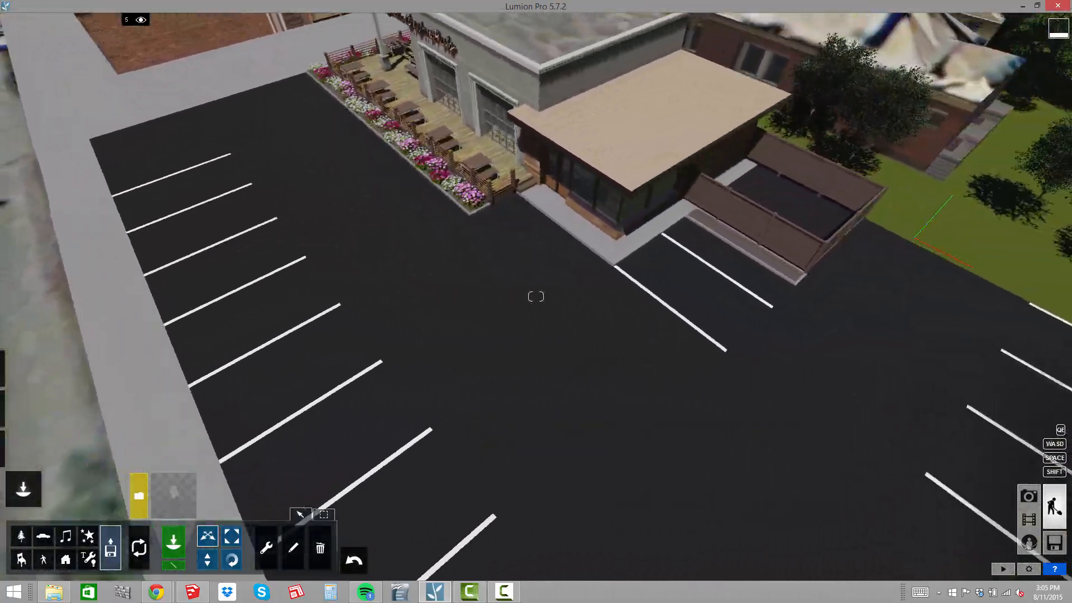
pyautogui.moveTo(536, 329); pyautogui.dragTo(517, 313, button='right')
# Pick the fourth car from the SportsCars category of the Transport library and place it in the parking space beside the entrance
pyautogui.moveTo(30, 502)
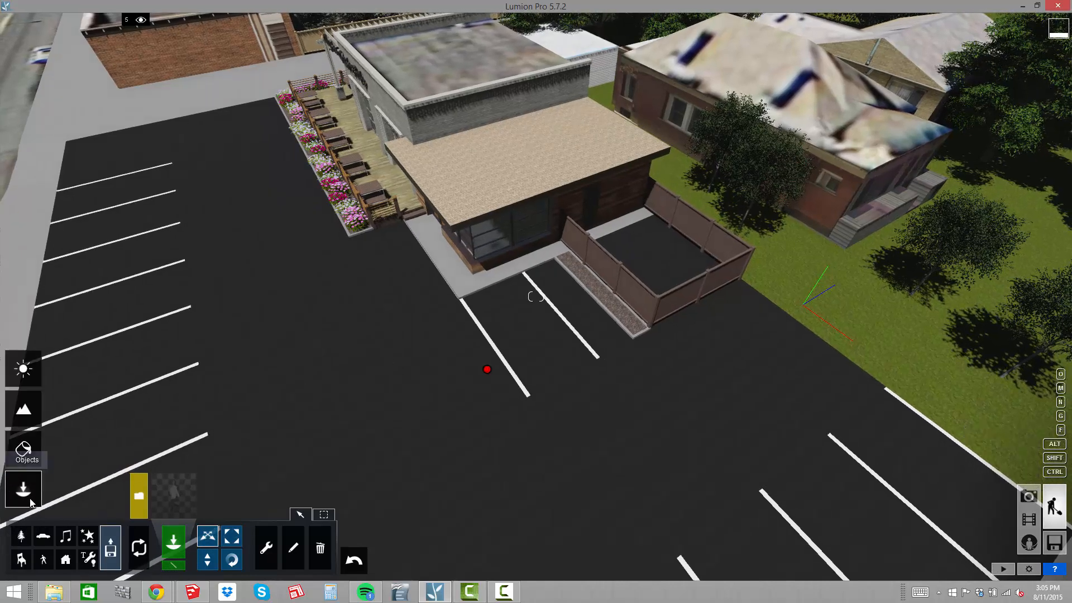
pyautogui.click(45, 537)
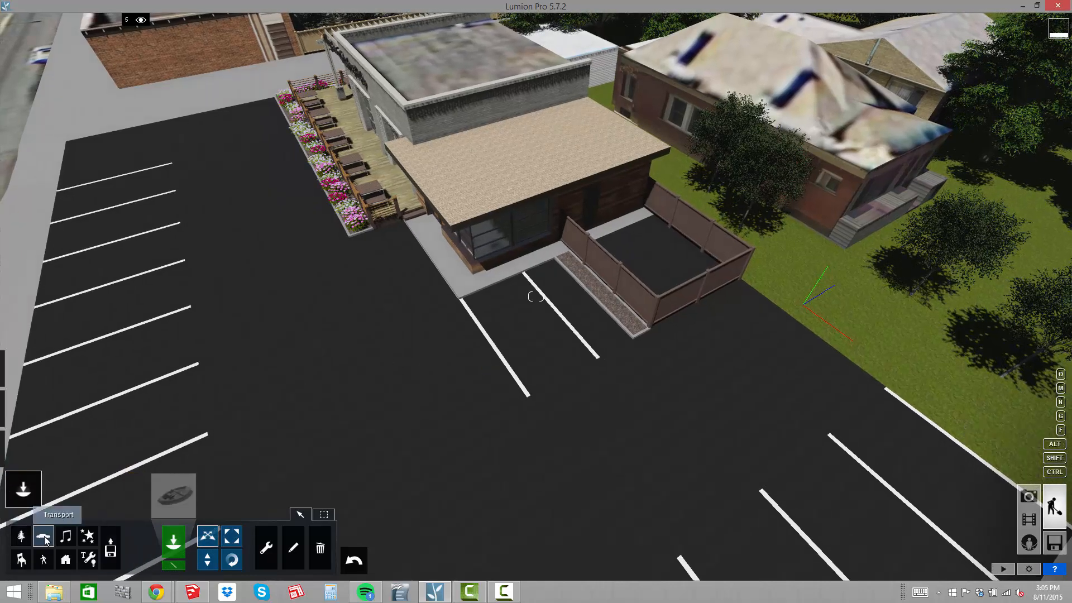
pyautogui.click(172, 494)
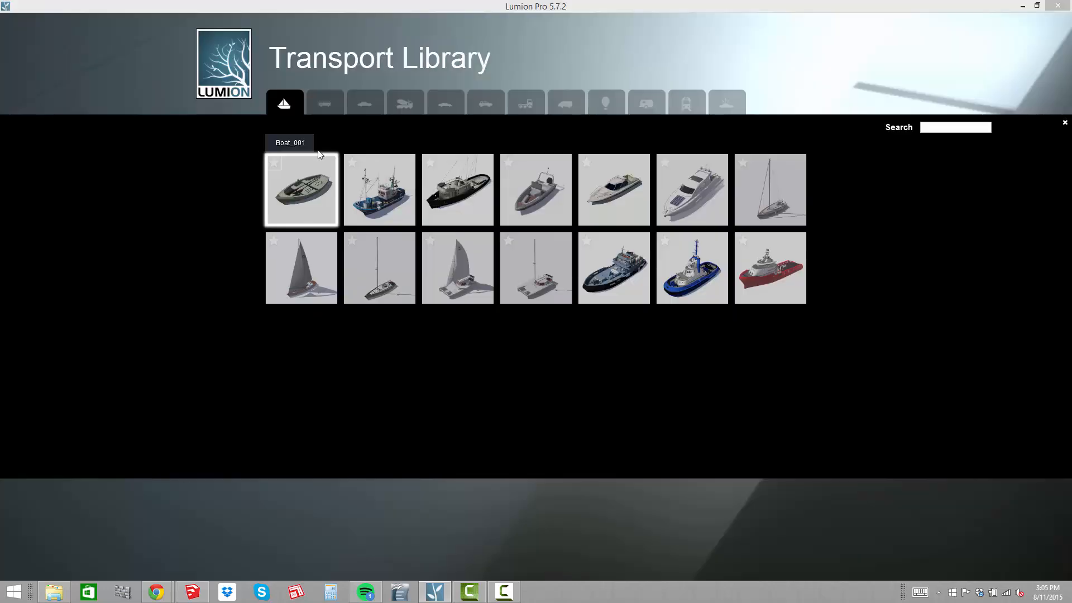
pyautogui.click(439, 99)
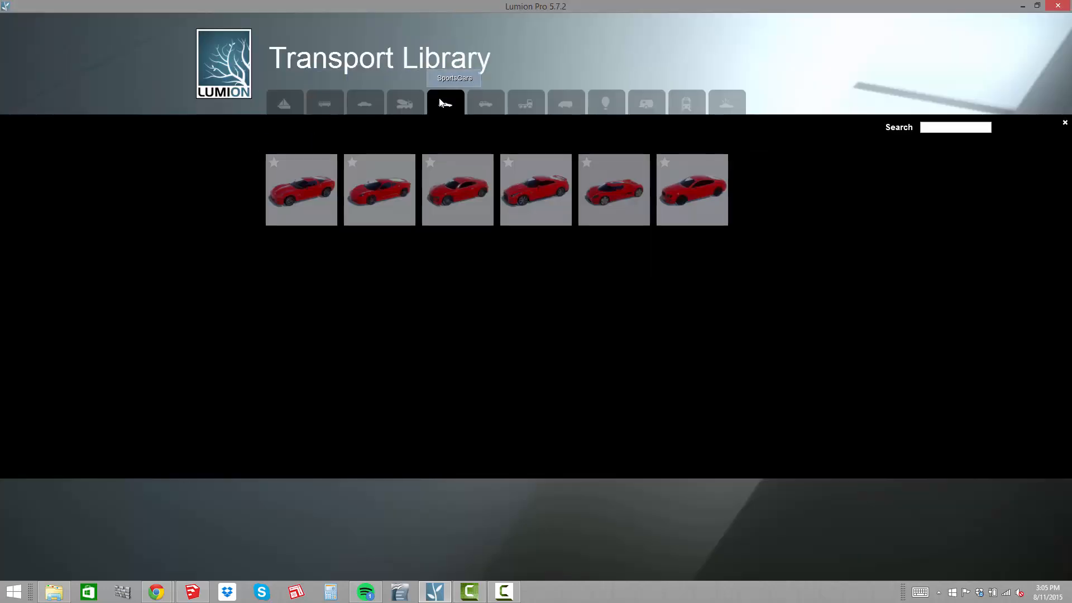
pyautogui.click(537, 193)
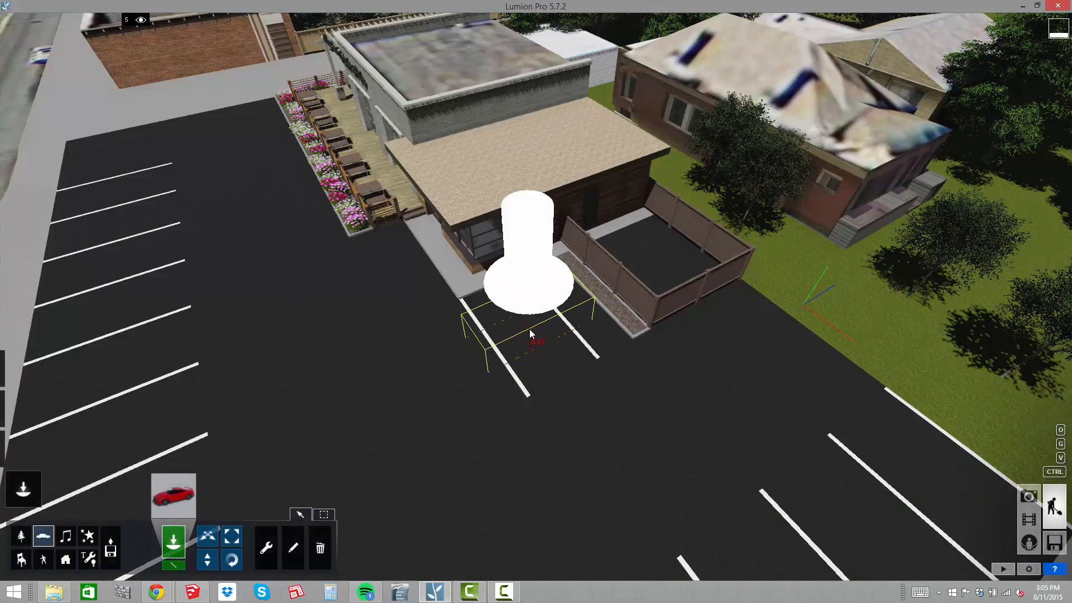
pyautogui.click(529, 329)
# Rotate the sports car to line up with the parking stripes and move it between the two lines
pyautogui.scroll(5, 612, 401)
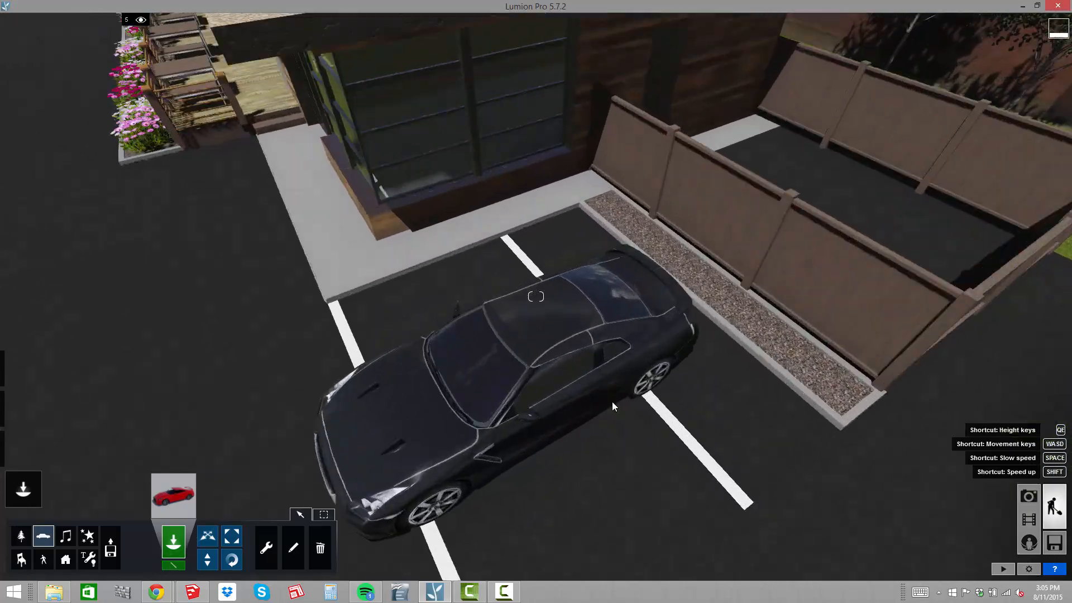
pyautogui.moveTo(558, 300); pyautogui.dragTo(565, 256, button='middle')
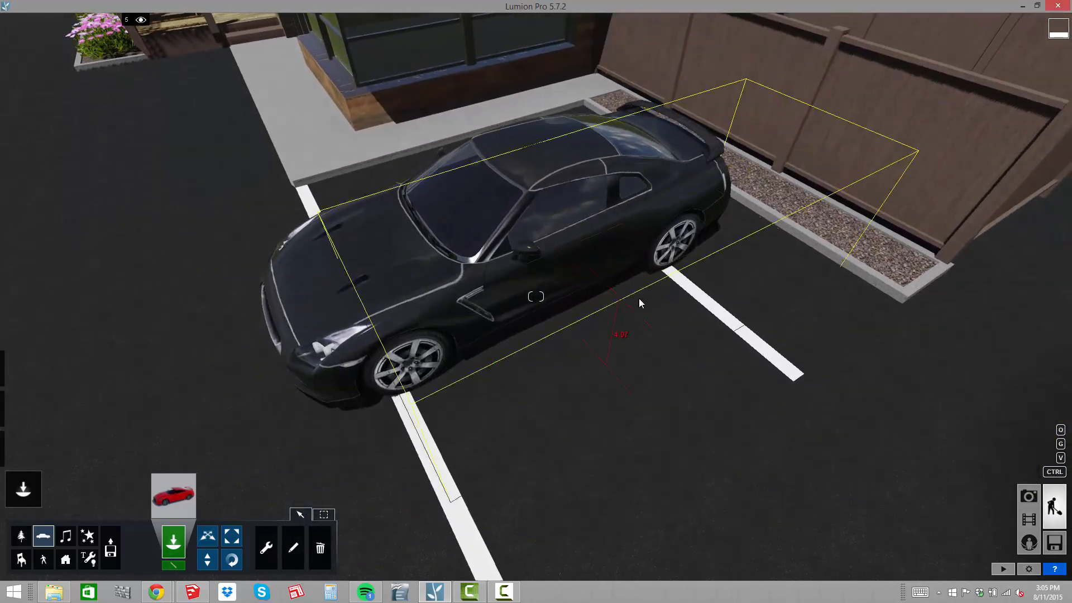
pyautogui.click(639, 302)
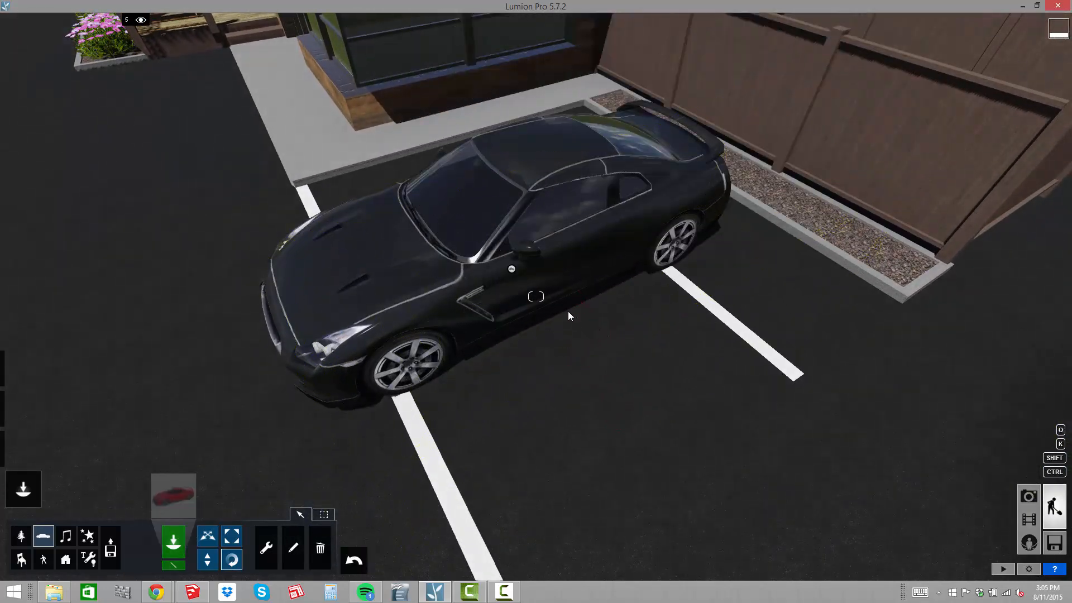
pyautogui.moveTo(514, 274); pyautogui.dragTo(577, 347)
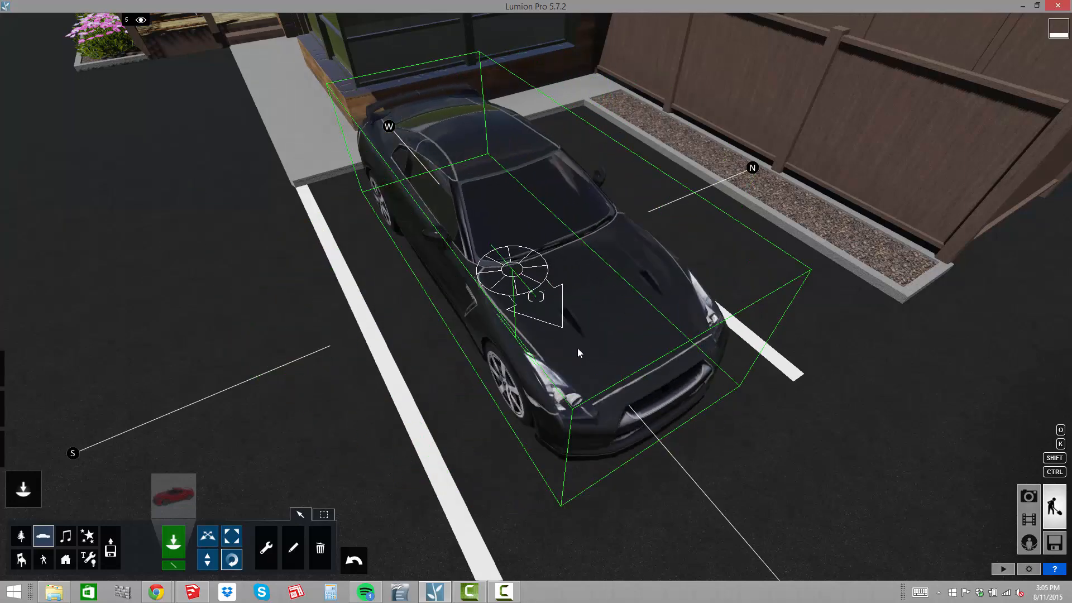
pyautogui.scroll(-2, 427, 215)
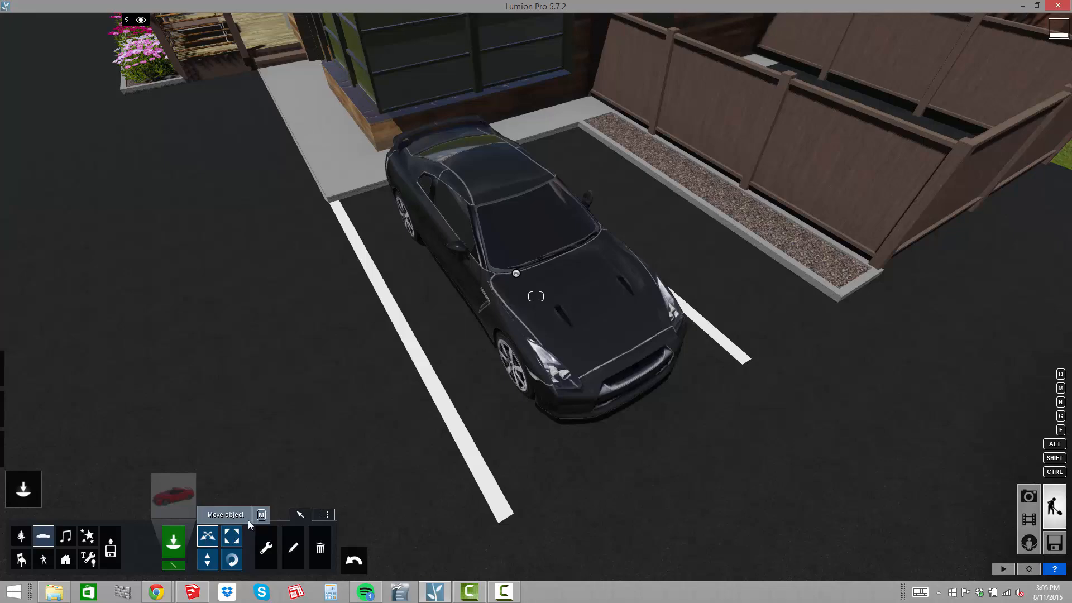
pyautogui.moveTo(515, 275); pyautogui.dragTo(527, 299)
pyautogui.press('a')
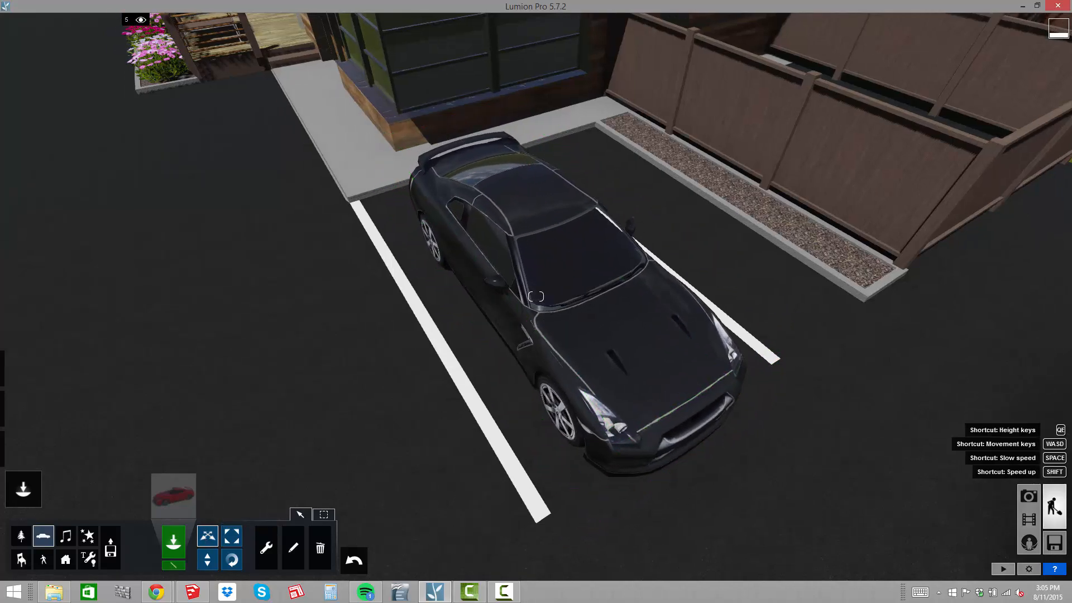
# Mass-place a line of the sports car across the long row of parking spaces along the sidewalk, opposite the patio
pyautogui.moveTo(527, 299); pyautogui.dragTo(580, 393, button='right')
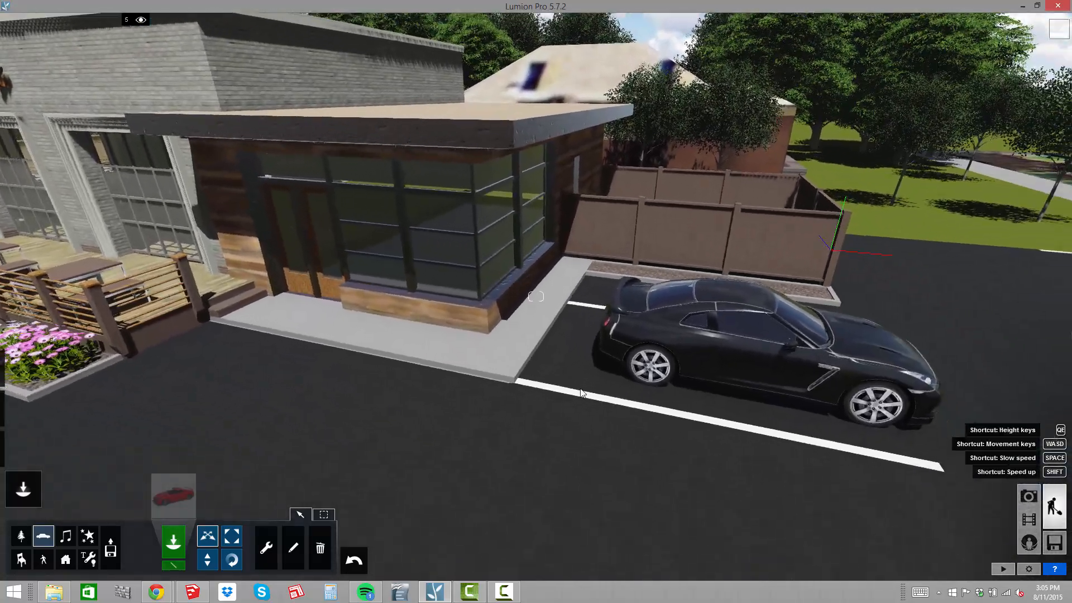
pyautogui.moveTo(680, 354); pyautogui.dragTo(685, 351)
pyautogui.scroll(-4, 290, 182)
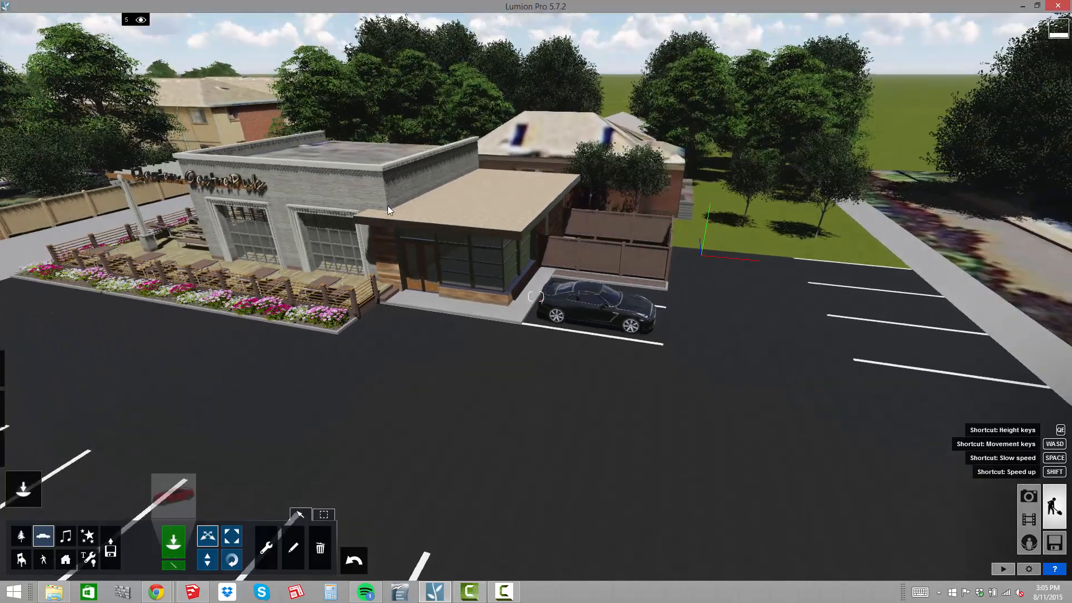
pyautogui.moveTo(388, 205)
pyautogui.mouseDown(button='right')
pyautogui.moveTo(446, 307)
pyautogui.moveTo(441, 316)
pyautogui.moveTo(430, 315)
pyautogui.moveTo(390, 203)
pyautogui.mouseUp(button='right')
pyautogui.scroll(-3, 441, 315)
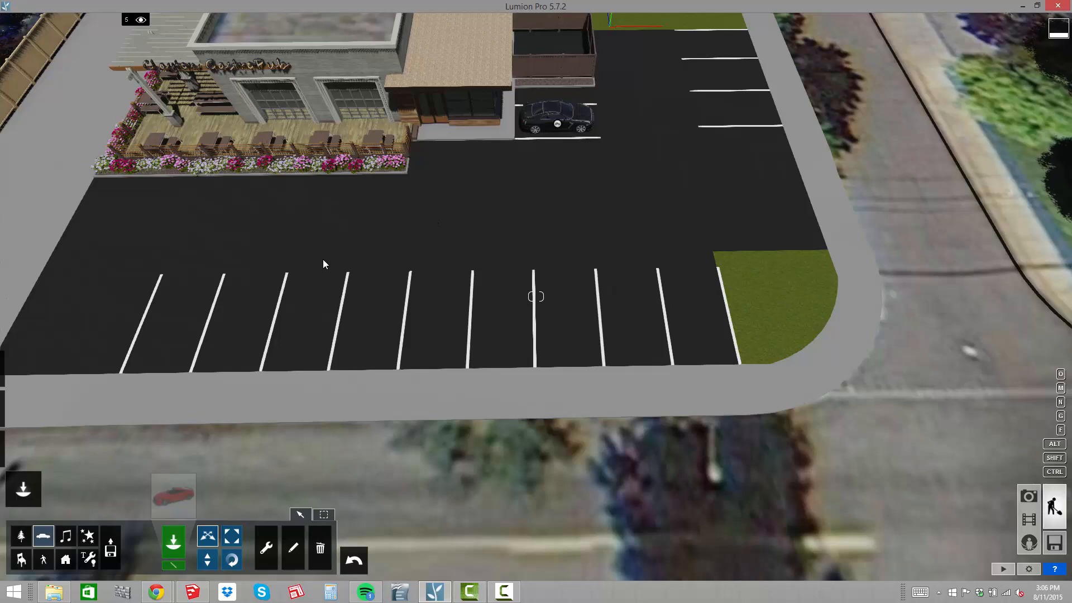
pyautogui.click(175, 566)
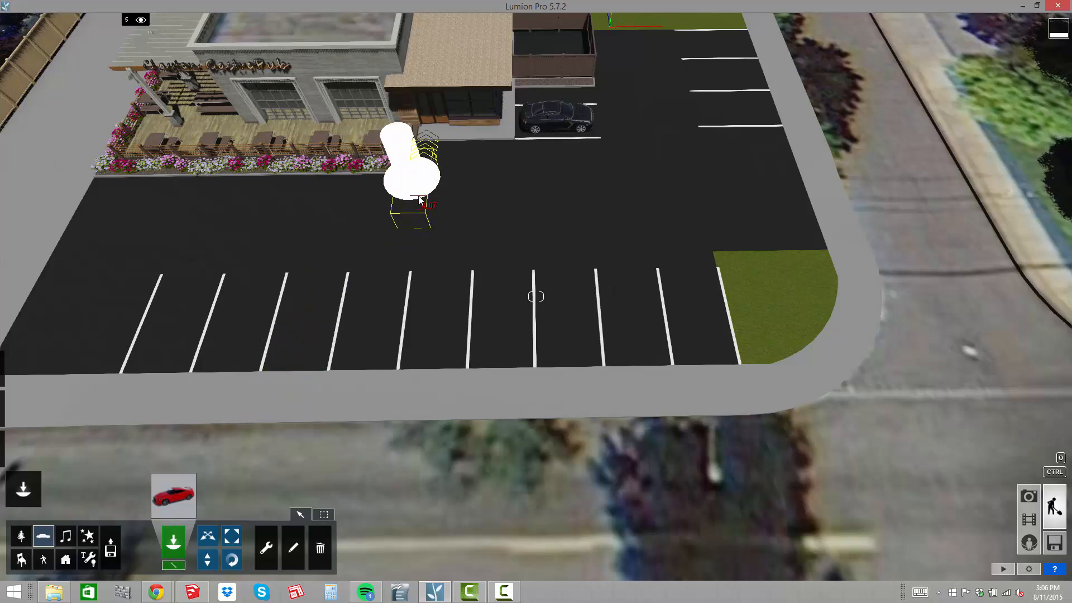
pyautogui.click(171, 319)
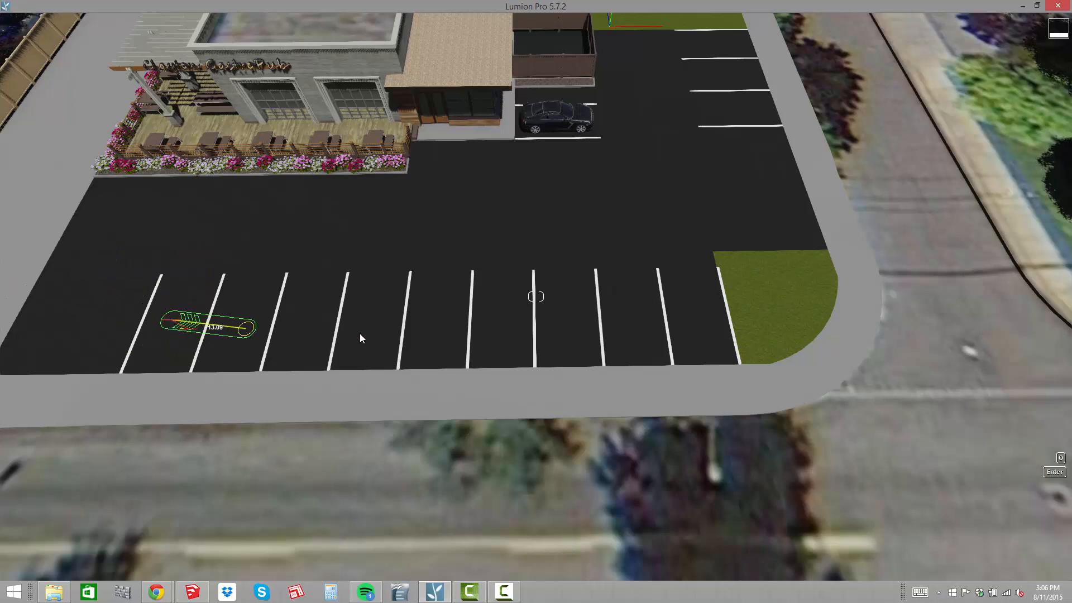
pyautogui.click(699, 316)
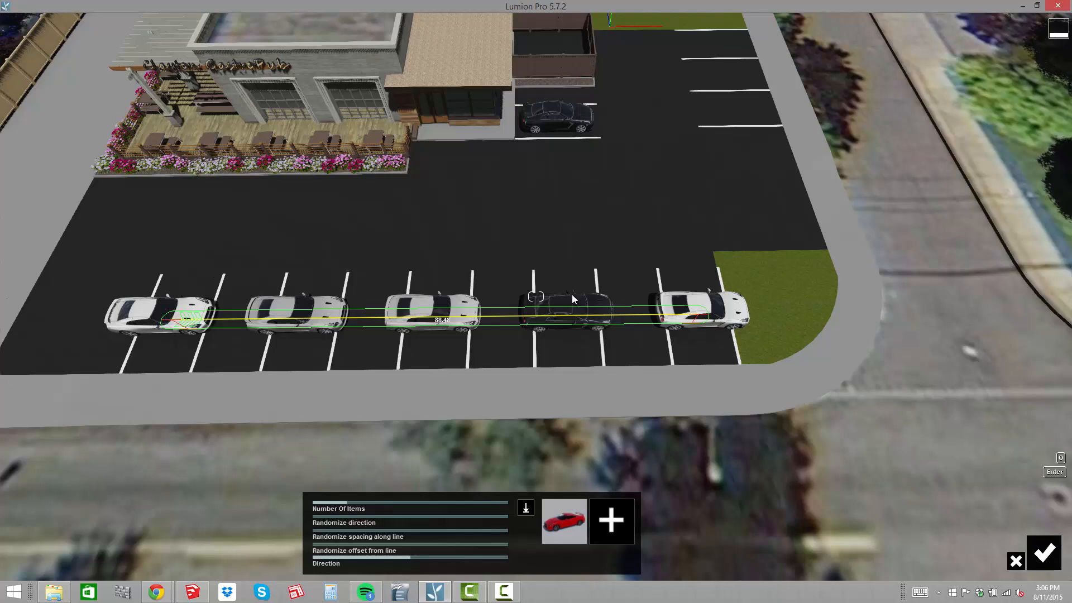
# Add SportsCar_006 and the second, third and fourth vehicles of the SUVs category to the mass-placement selection
pyautogui.click(611, 522)
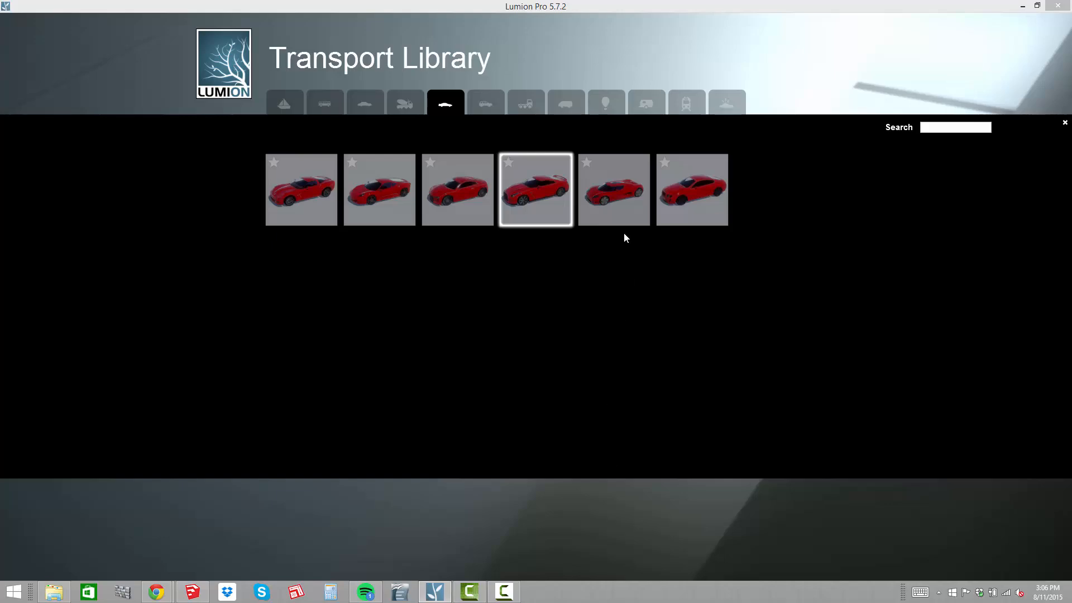
pyautogui.click(692, 186)
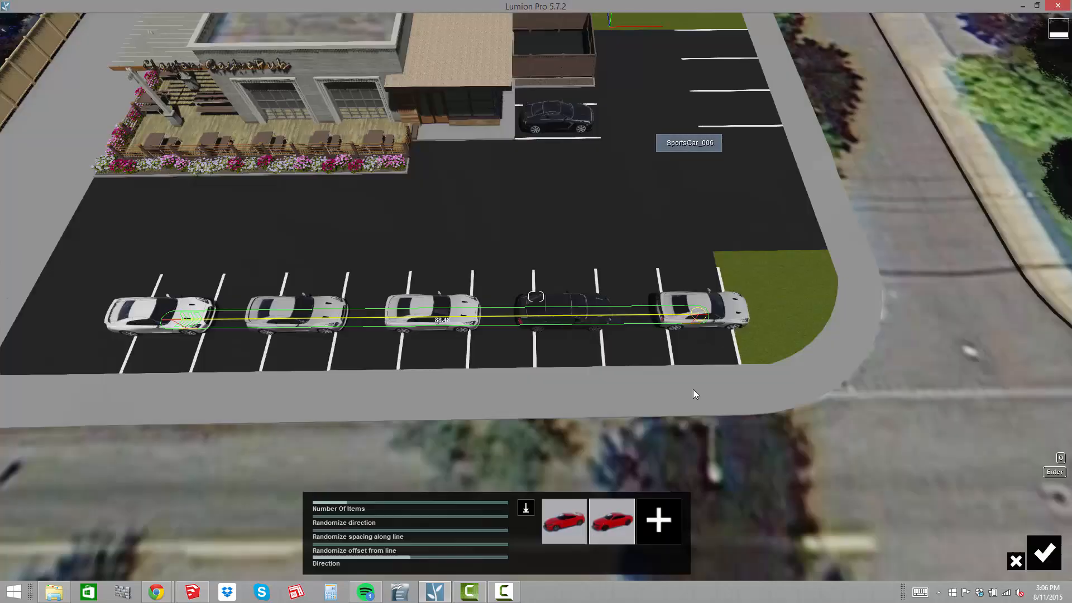
pyautogui.click(659, 520)
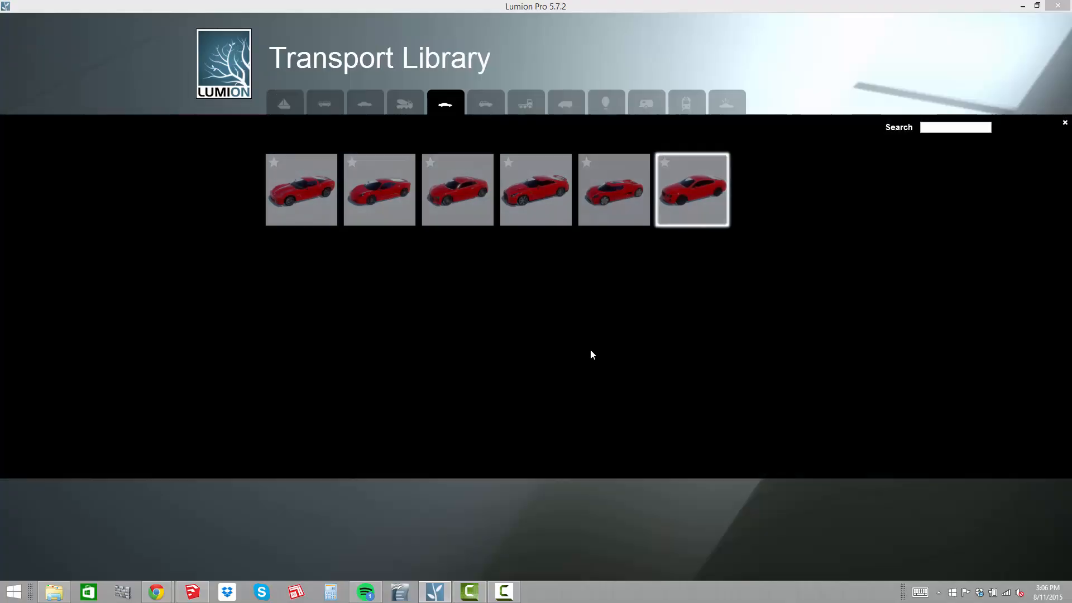
pyautogui.click(487, 104)
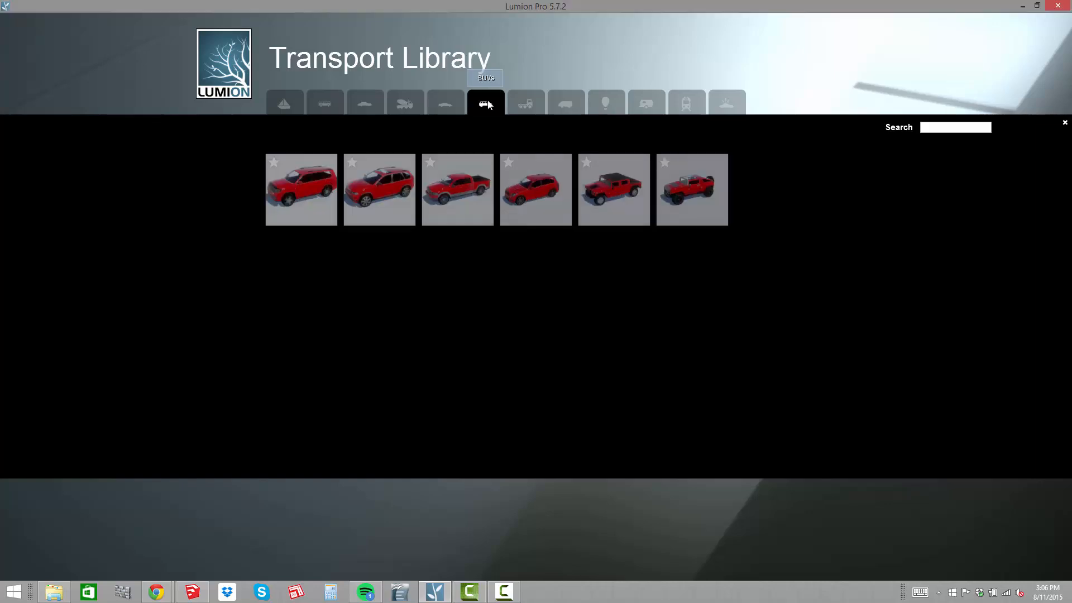
pyautogui.click(380, 189)
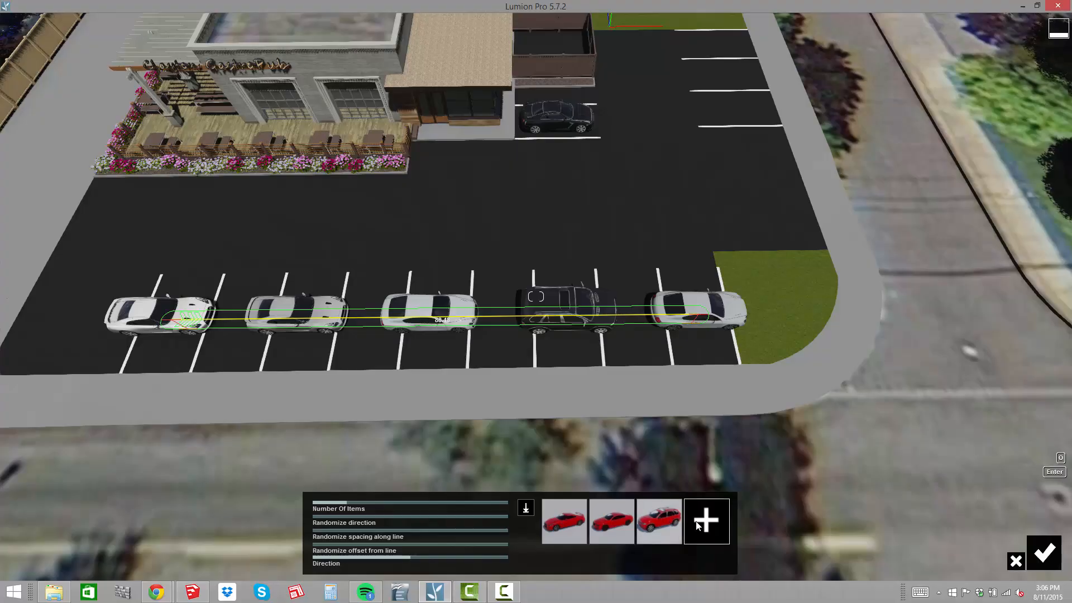
pyautogui.click(696, 524)
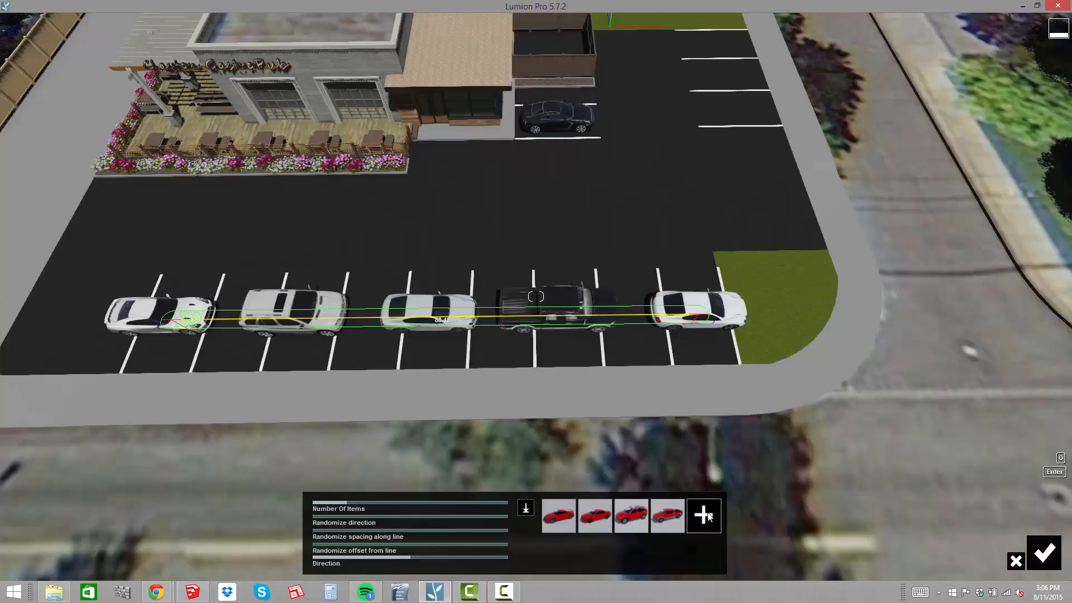
pyautogui.click(701, 515)
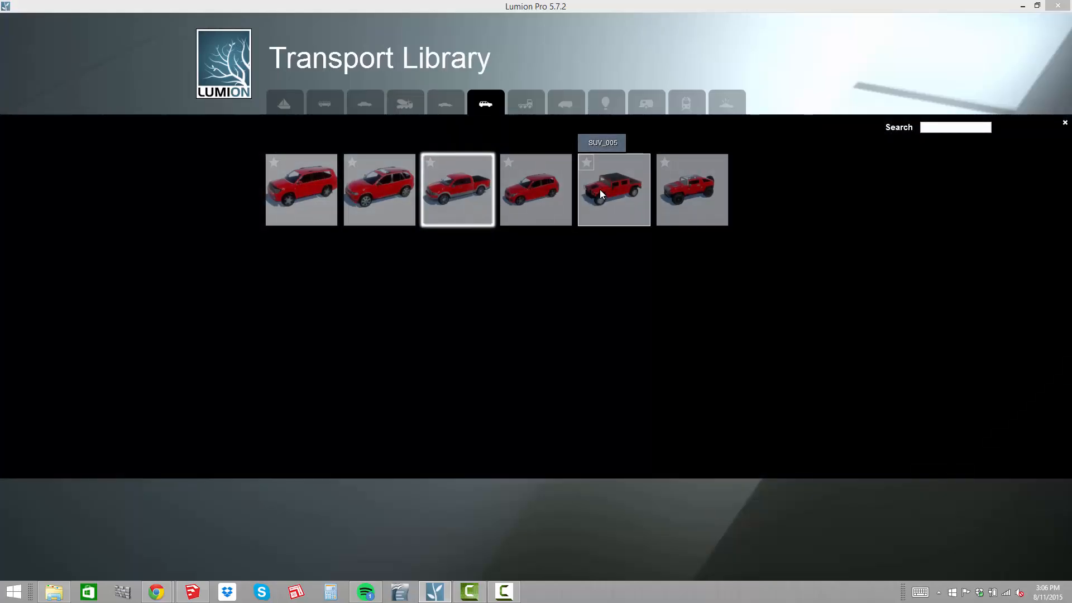
pyautogui.click(538, 190)
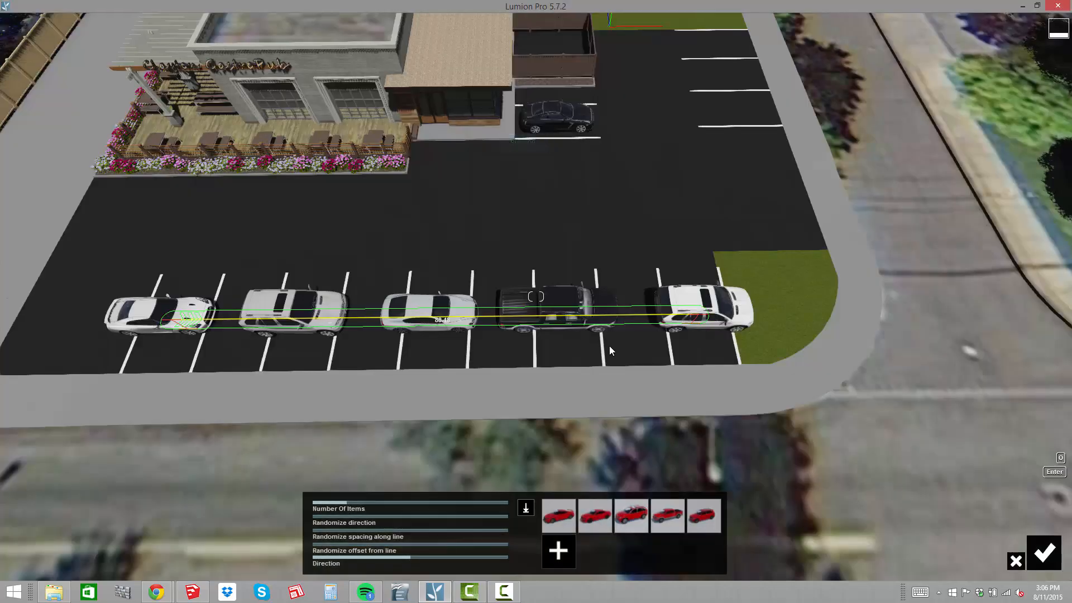
# Extend the mass-placement selection with Van_002, Car_001 and Car_002 from the Transport library
pyautogui.click(557, 556)
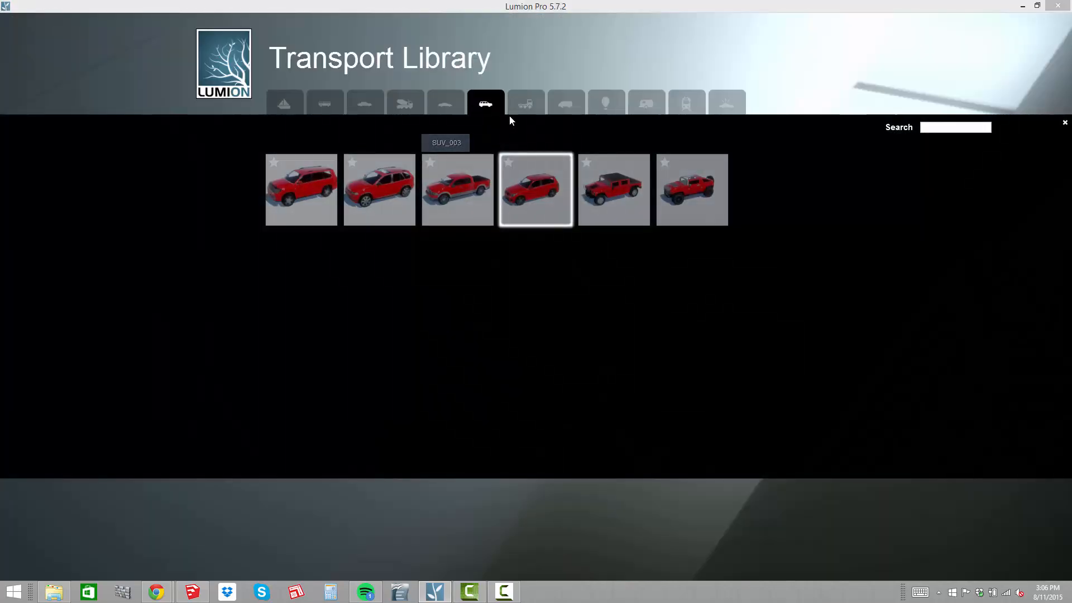
pyautogui.click(564, 102)
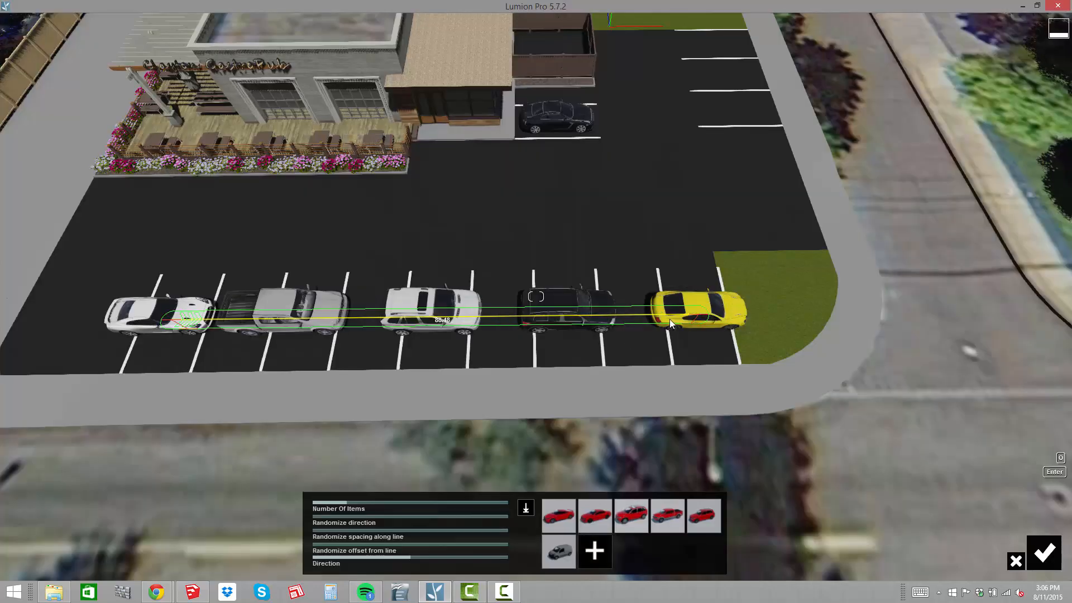
pyautogui.click(602, 561)
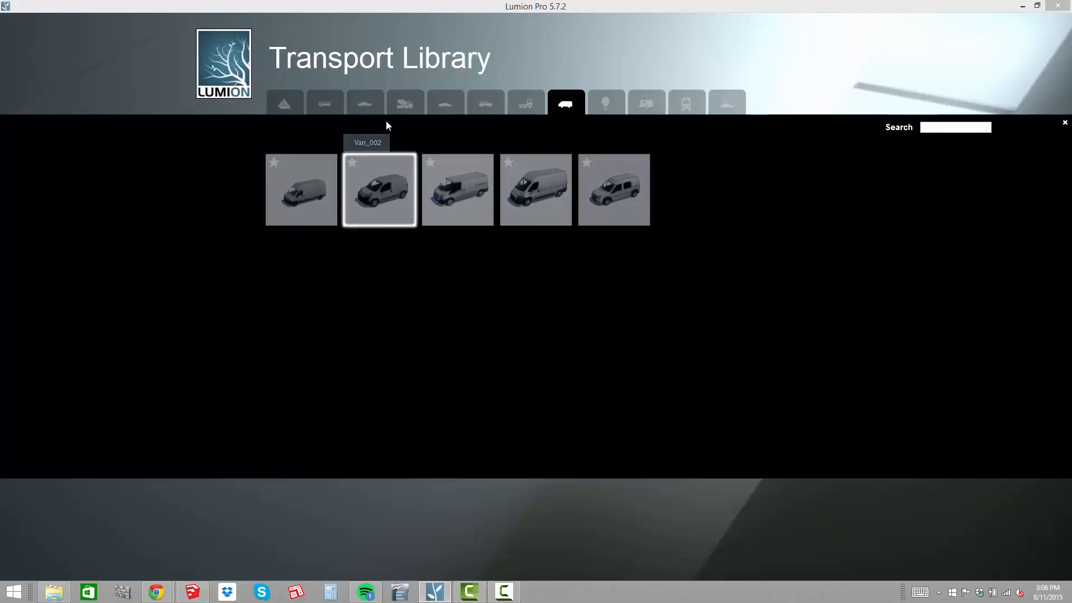
pyautogui.click(371, 101)
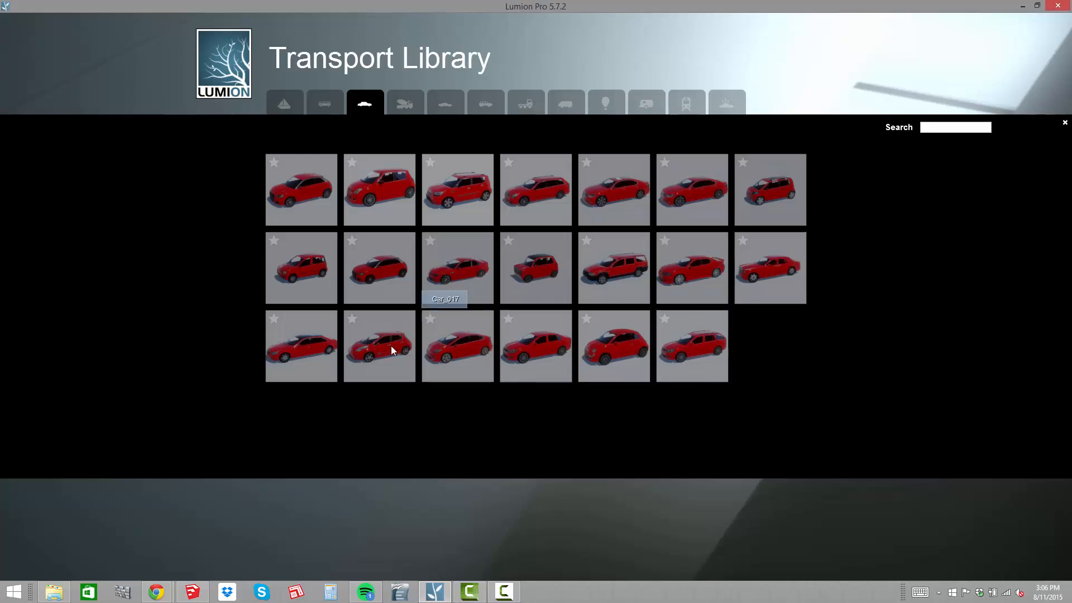
pyautogui.click(299, 185)
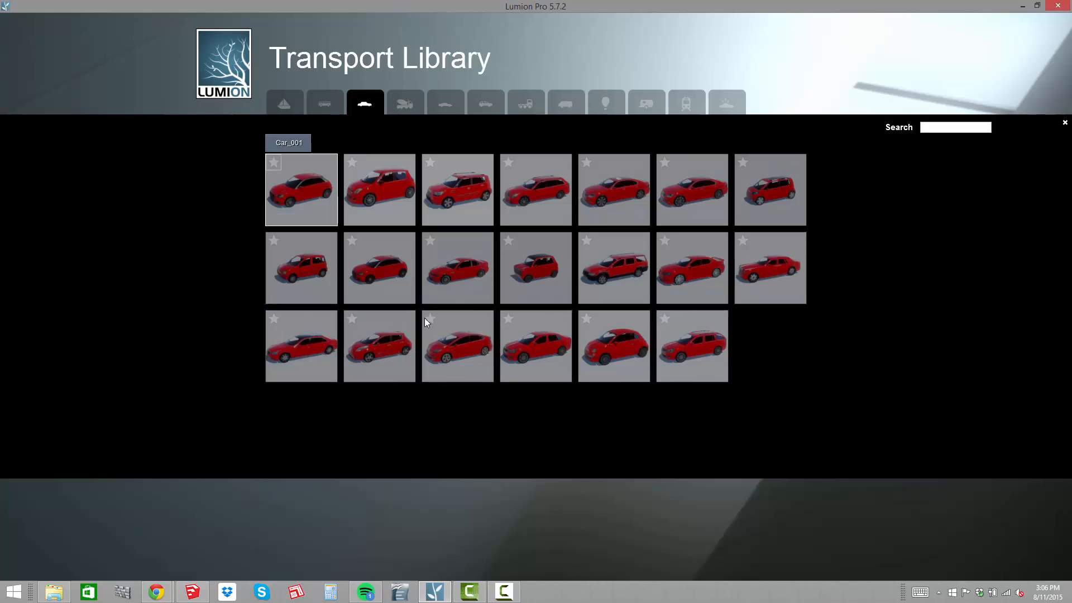
pyautogui.click(631, 551)
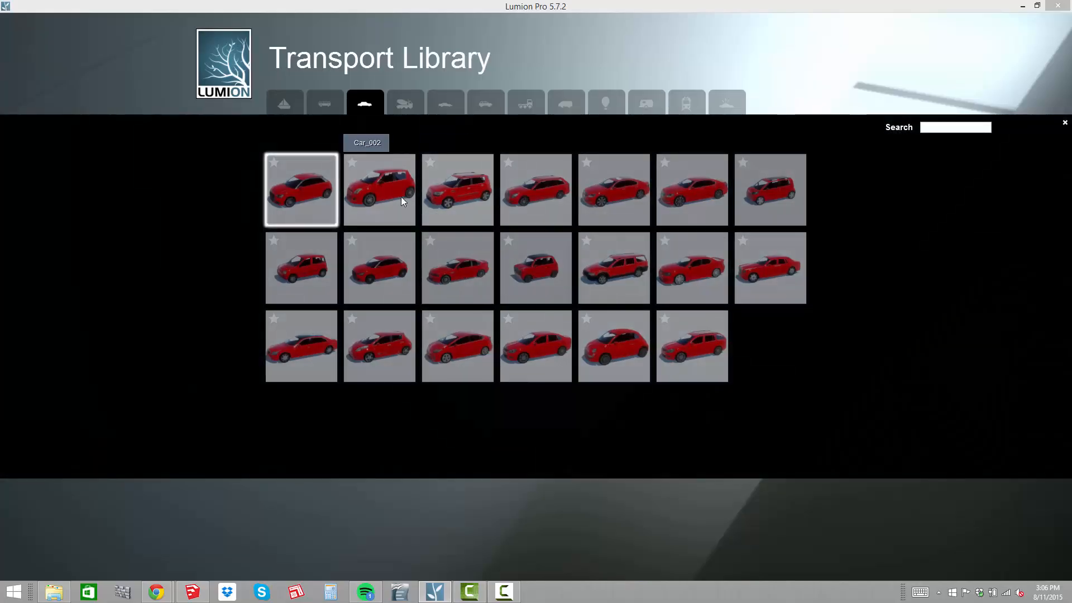
pyautogui.click(400, 196)
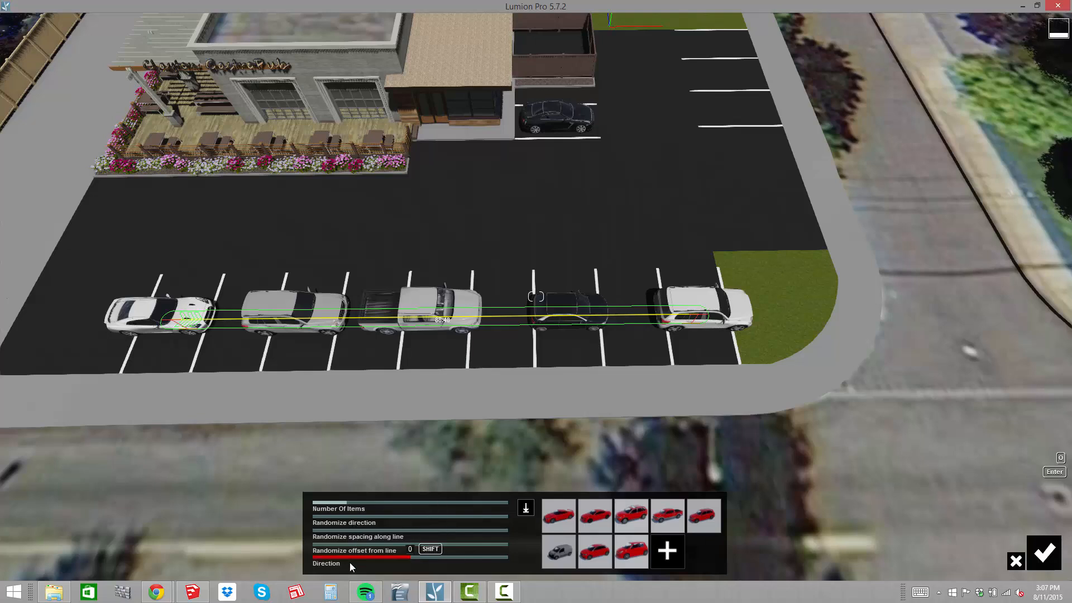
# Turn the row of vehicles to line up with the parking stripes, raise the number of items to nine, and accept the placement
pyautogui.moveTo(397, 554); pyautogui.dragTo(363, 560)
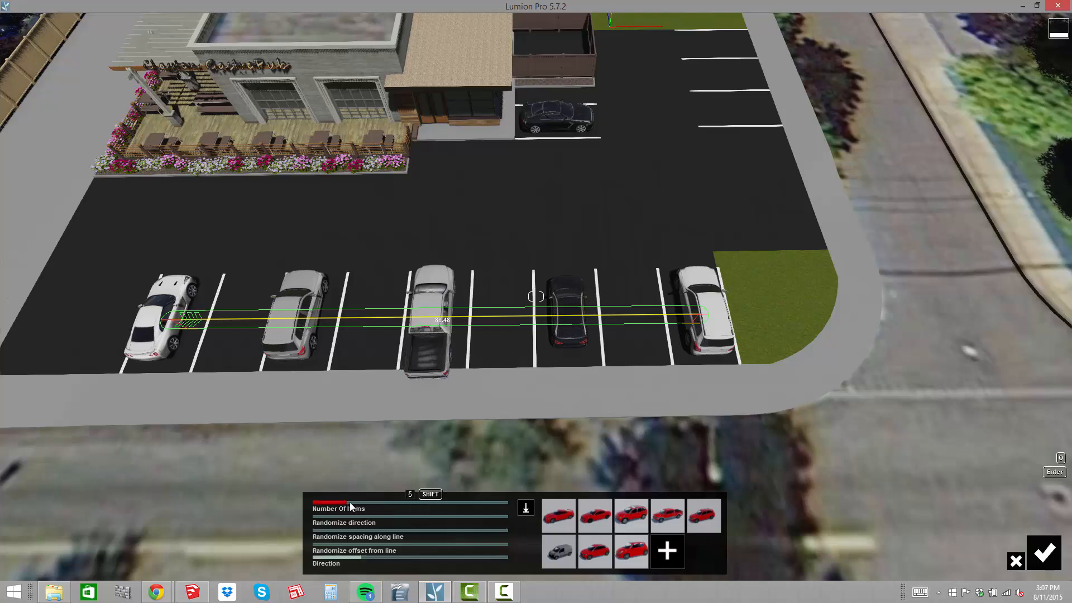
pyautogui.moveTo(350, 505); pyautogui.dragTo(364, 507)
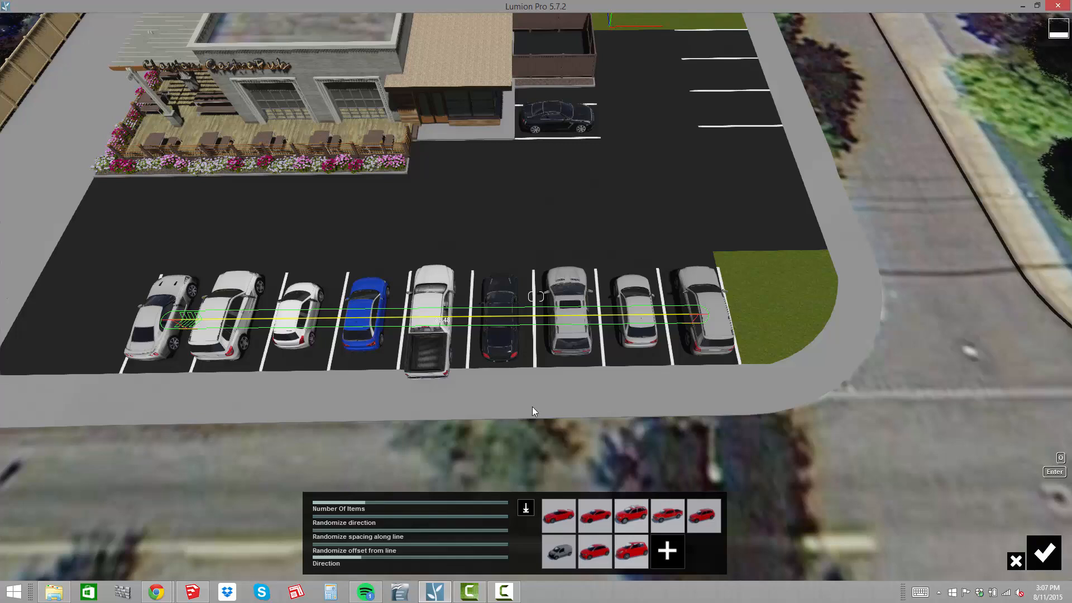
pyautogui.click(1044, 553)
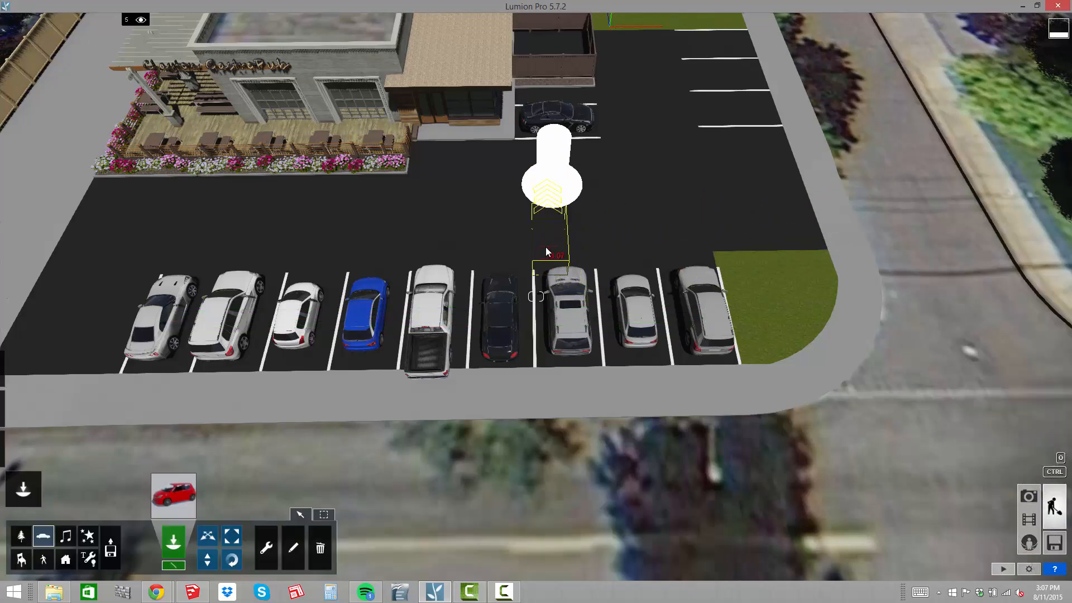
# Move the white pickup truck forward off the sidewalk so it sits between its parking lines
pyautogui.scroll(3, 439, 300)
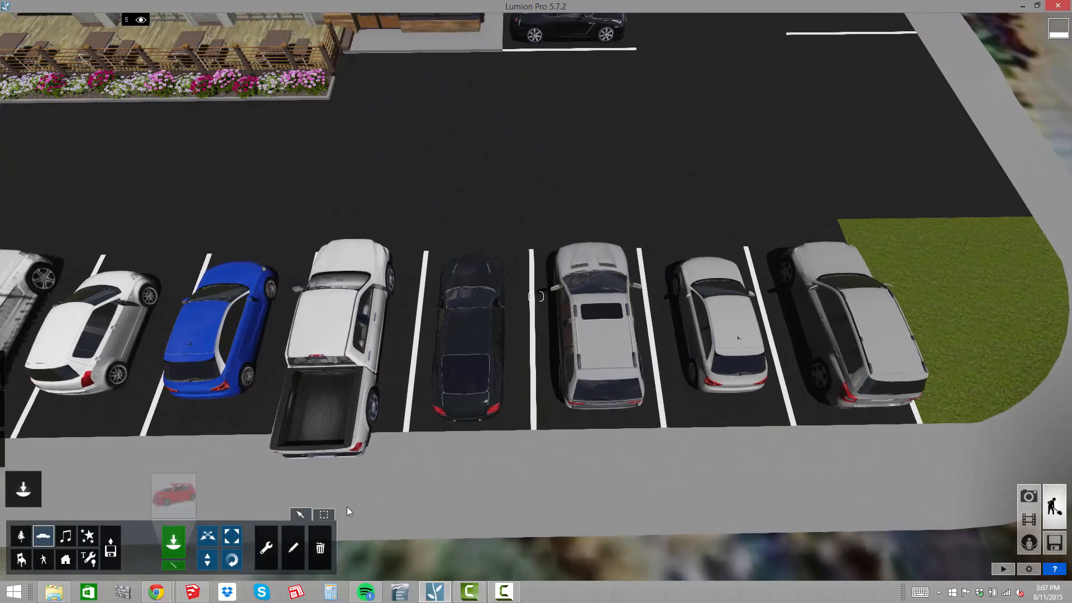
pyautogui.click(208, 537)
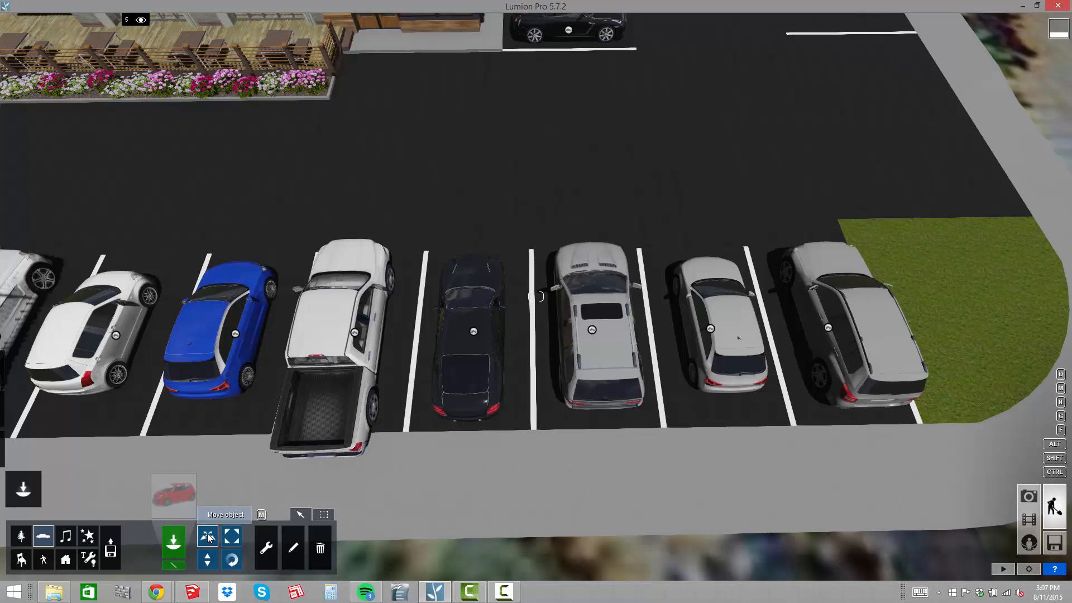
pyautogui.moveTo(355, 333); pyautogui.dragTo(370, 315)
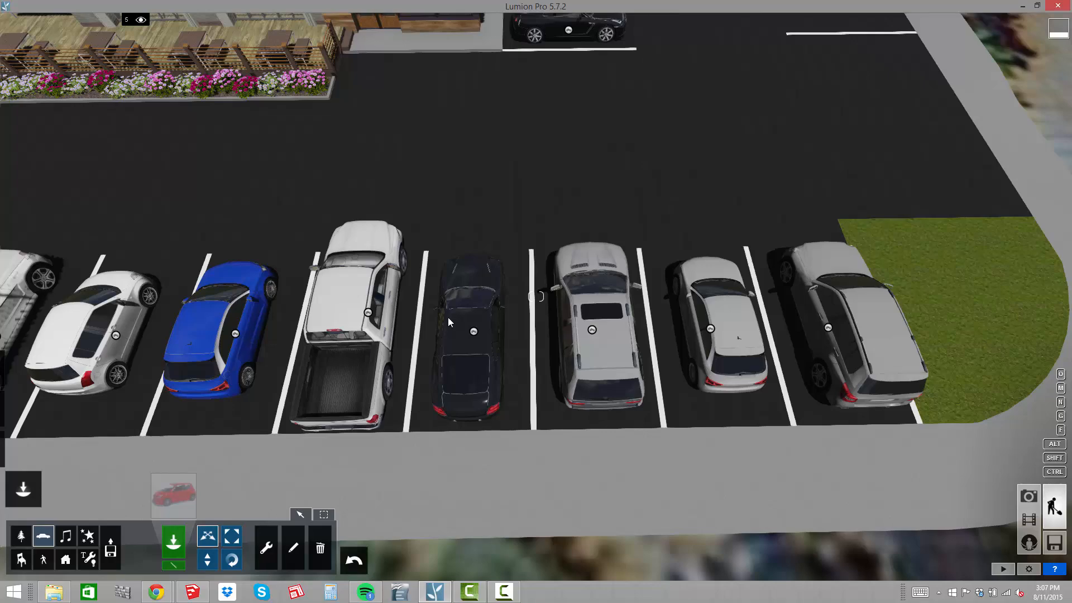
# Mass-place a line of the mixed vehicles, about 22 units long, across the three parking spaces beside the lawn
pyautogui.scroll(-2, 452, 316)
pyautogui.moveTo(554, 319); pyautogui.dragTo(346, 341, button='right')
pyautogui.press('d')
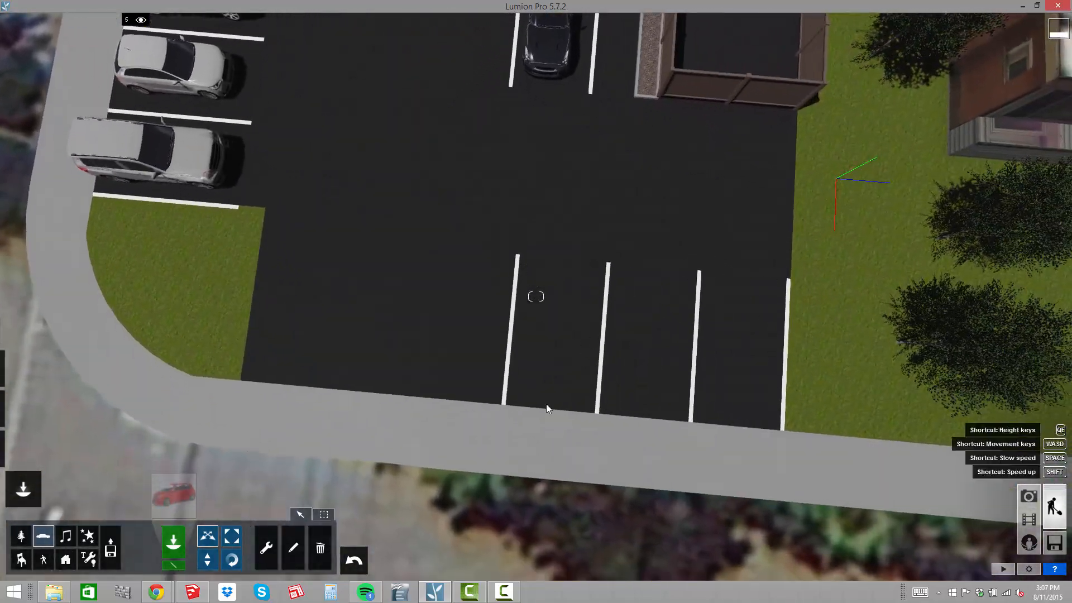
pyautogui.click(172, 566)
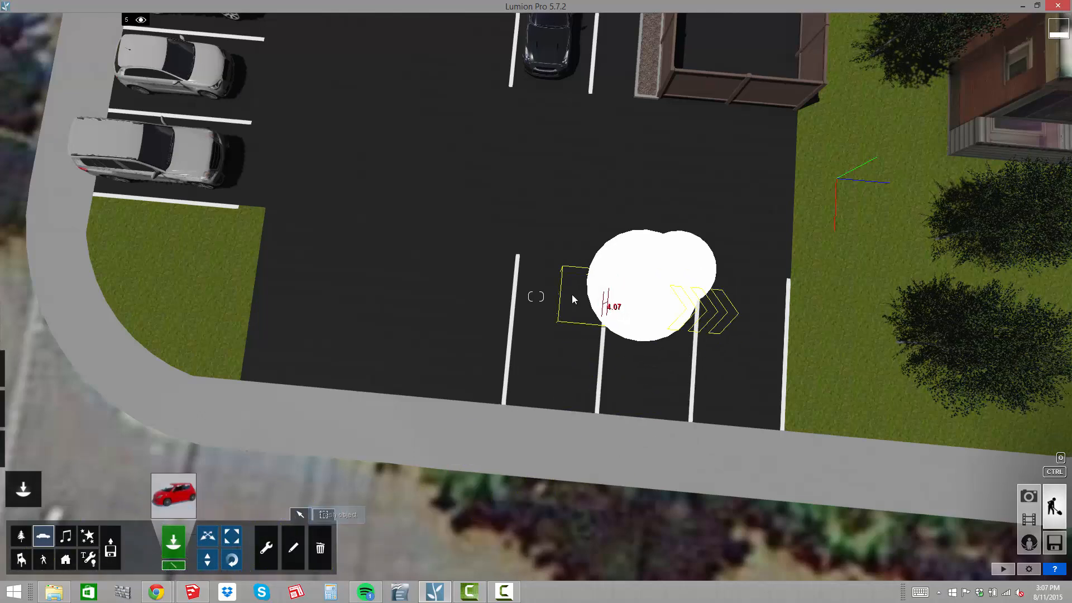
pyautogui.click(556, 331)
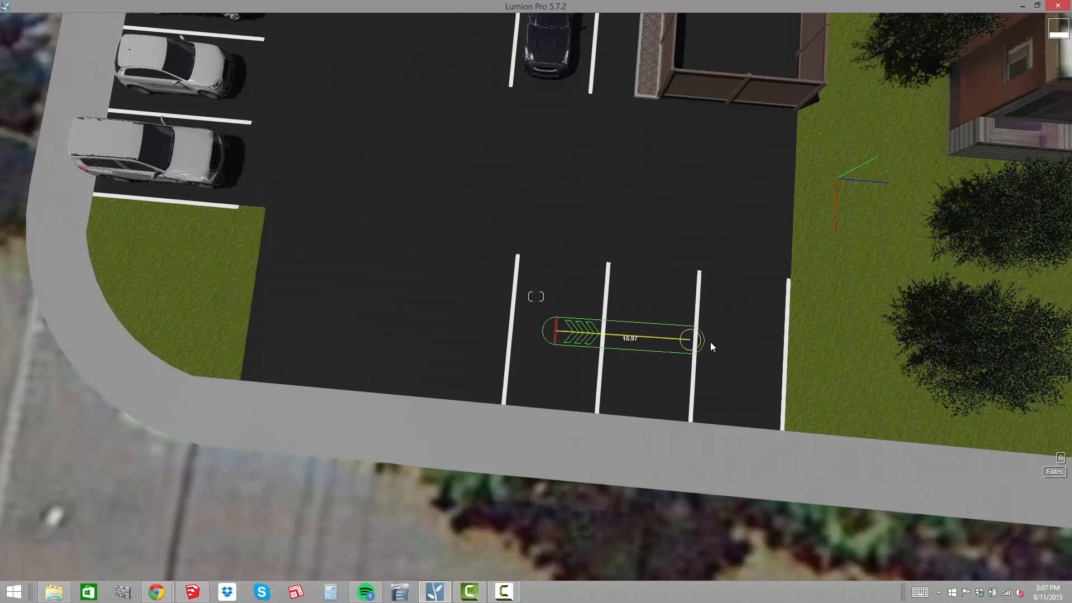
pyautogui.click(743, 351)
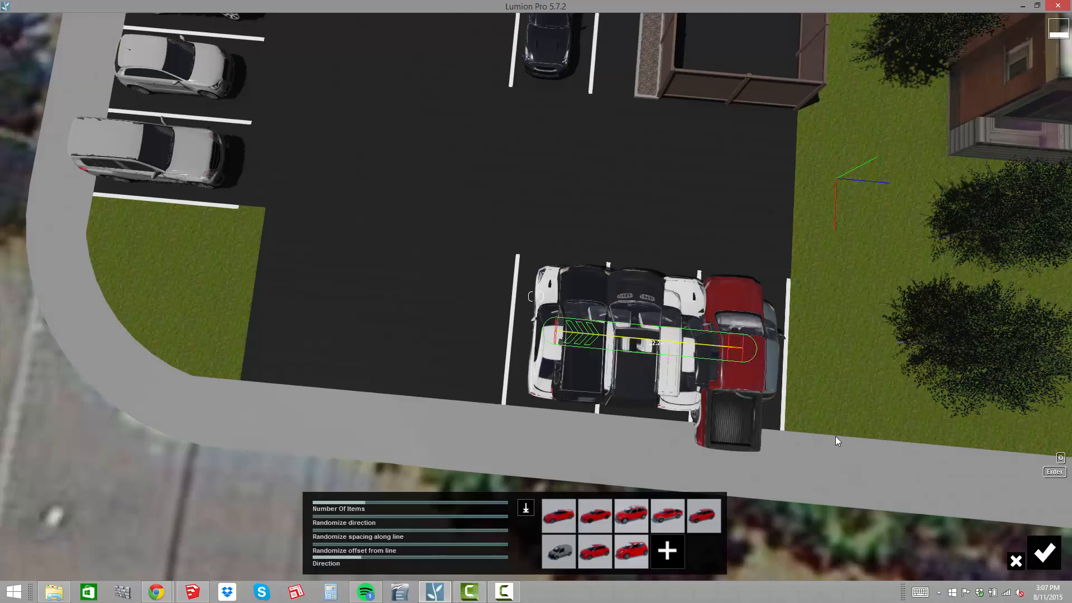
# Reduce the number of items on the line beside the lawn to three and accept the placement
pyautogui.moveTo(364, 508); pyautogui.dragTo(328, 507)
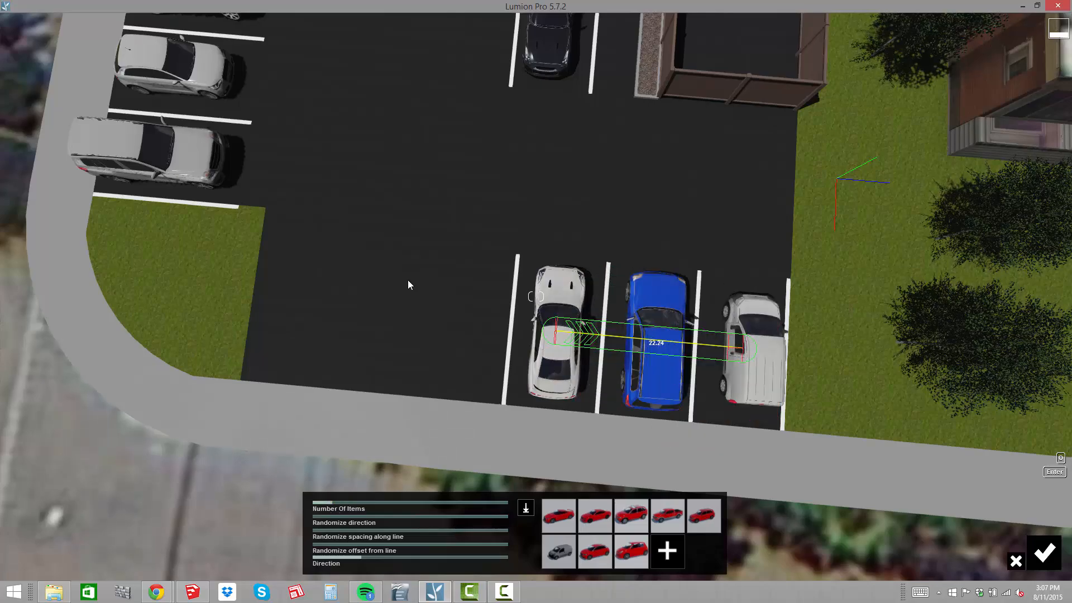
pyautogui.moveTo(407, 280); pyautogui.dragTo(664, 285, button='right')
pyautogui.press('w')
pyautogui.press('s')
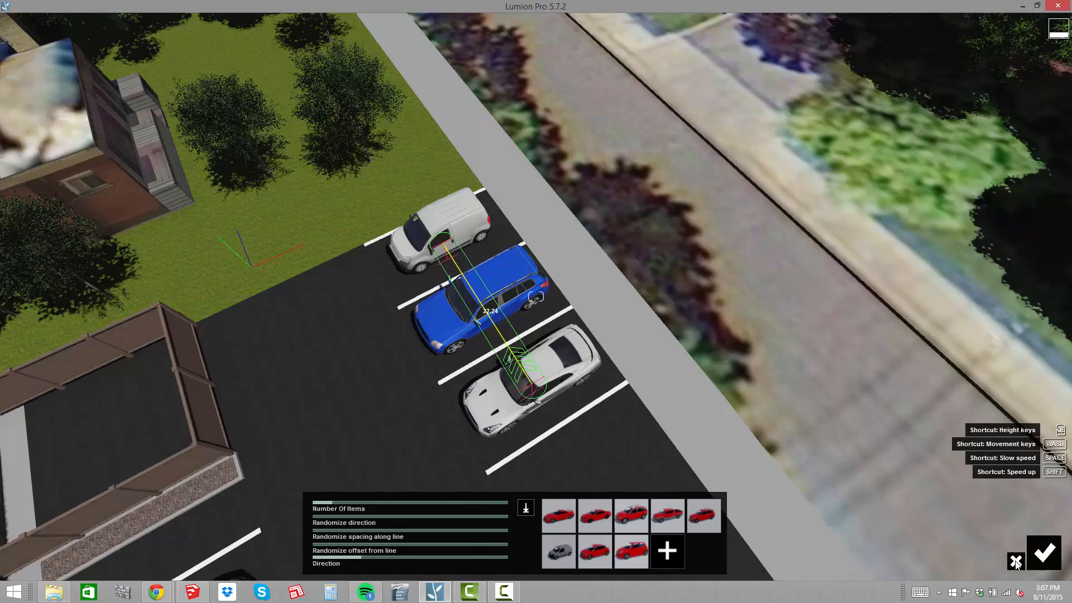
pyautogui.click(1044, 553)
# Rotate the white sports car and the white van in the spaces beside the lawn to face the opposite direction
pyautogui.scroll(-3, 583, 252)
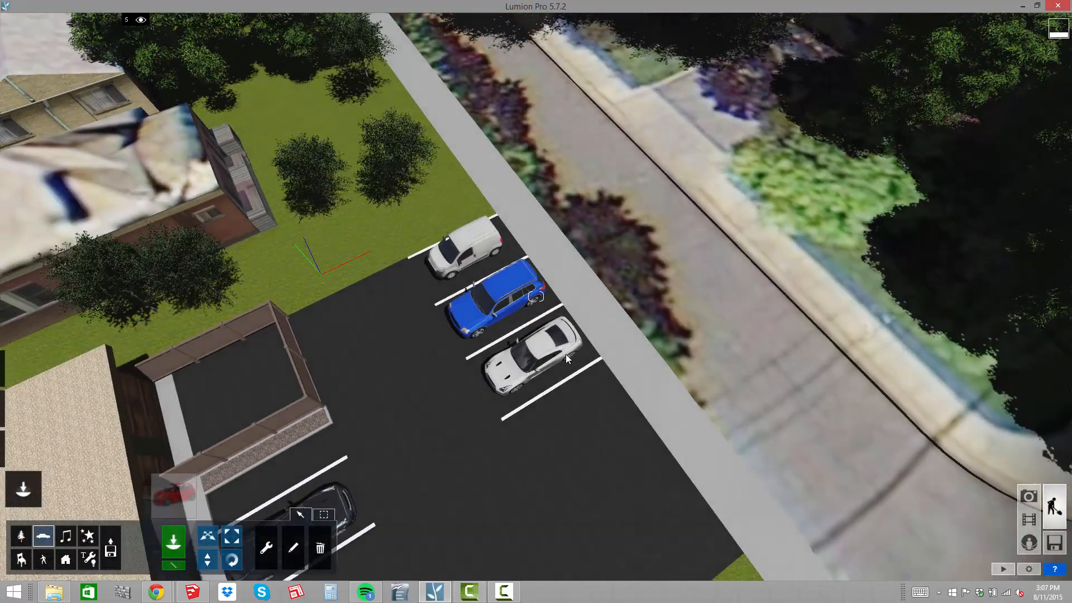
pyautogui.scroll(6, 565, 357)
pyautogui.moveTo(563, 361); pyautogui.dragTo(547, 249, button='right')
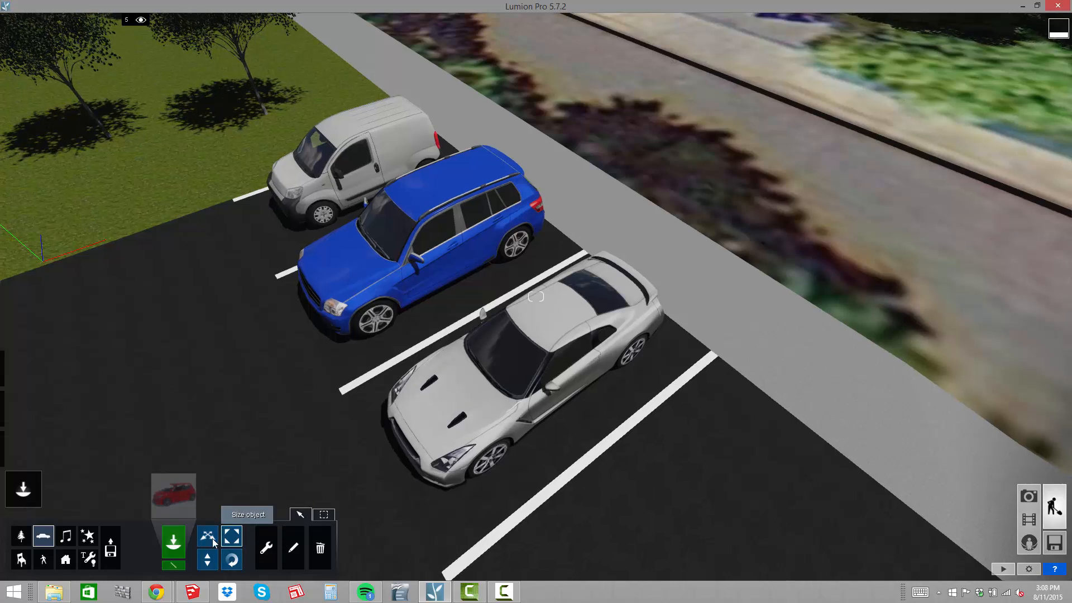
pyautogui.click(232, 536)
pyautogui.press('r')
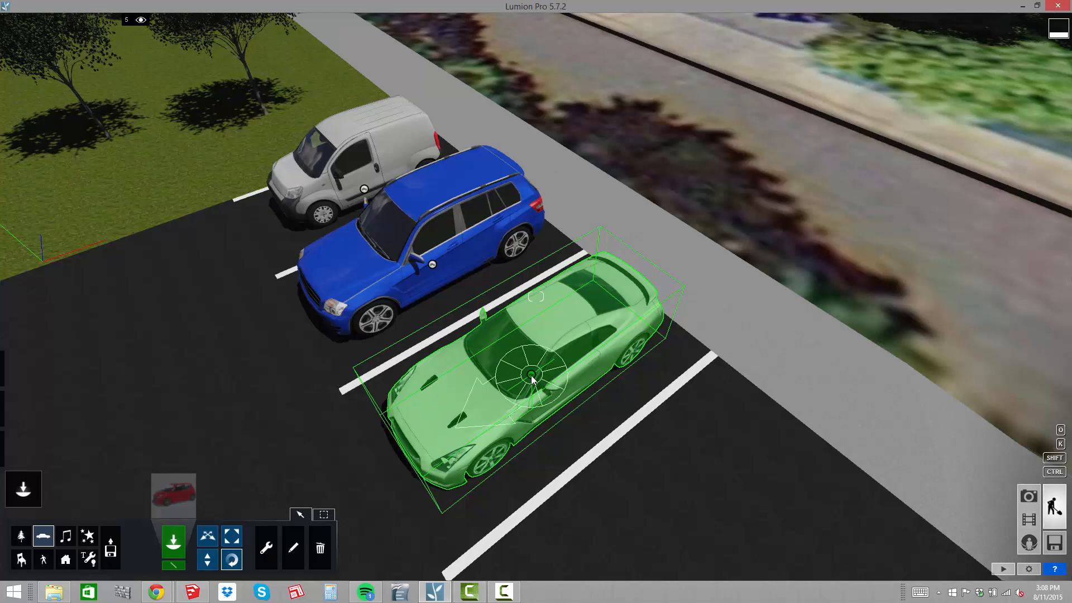
pyautogui.click(210, 543)
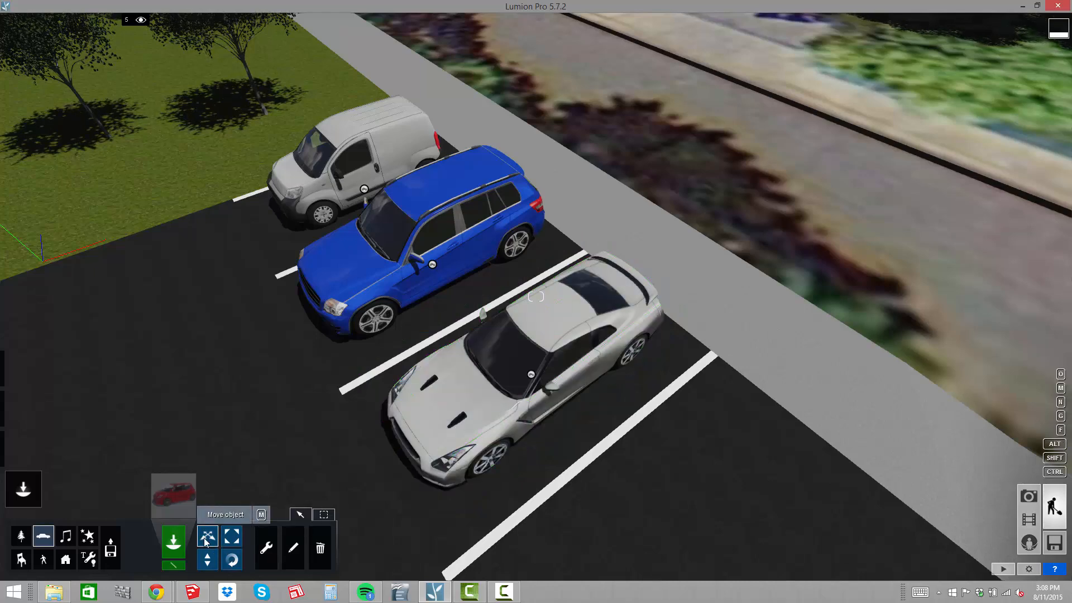
pyautogui.press('r')
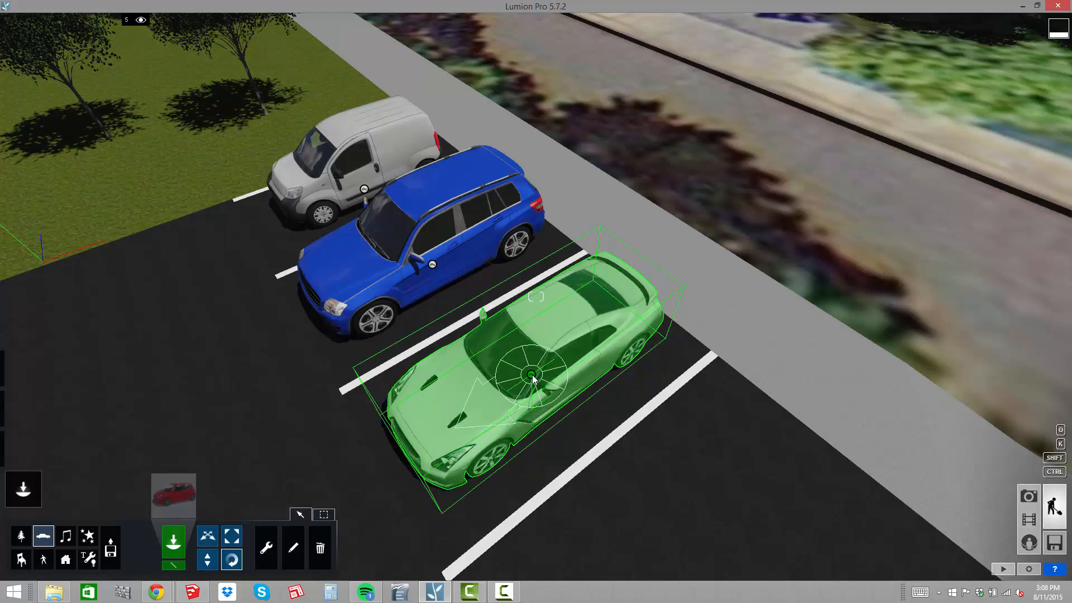
pyautogui.moveTo(566, 382); pyautogui.dragTo(610, 327)
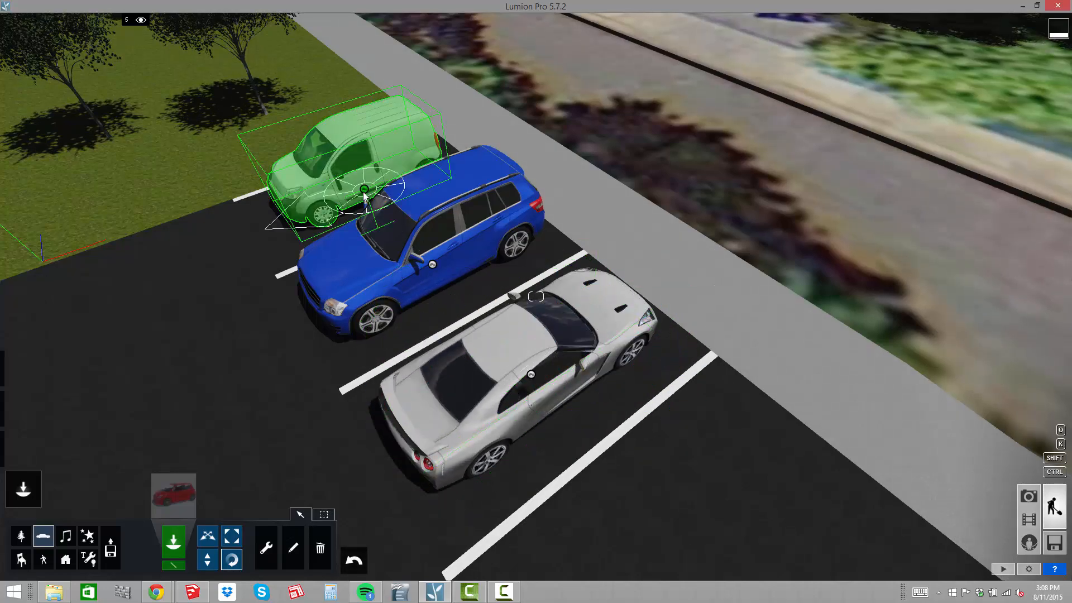
pyautogui.moveTo(309, 182); pyautogui.dragTo(526, 162)
# Rotate the white hatchback, the black car and the blue car in the long parking row to face the sidewalk
pyautogui.moveTo(526, 162); pyautogui.dragTo(190, 165, button='right')
pyautogui.moveTo(731, 229); pyautogui.dragTo(758, 257, button='right')
pyautogui.press('w')
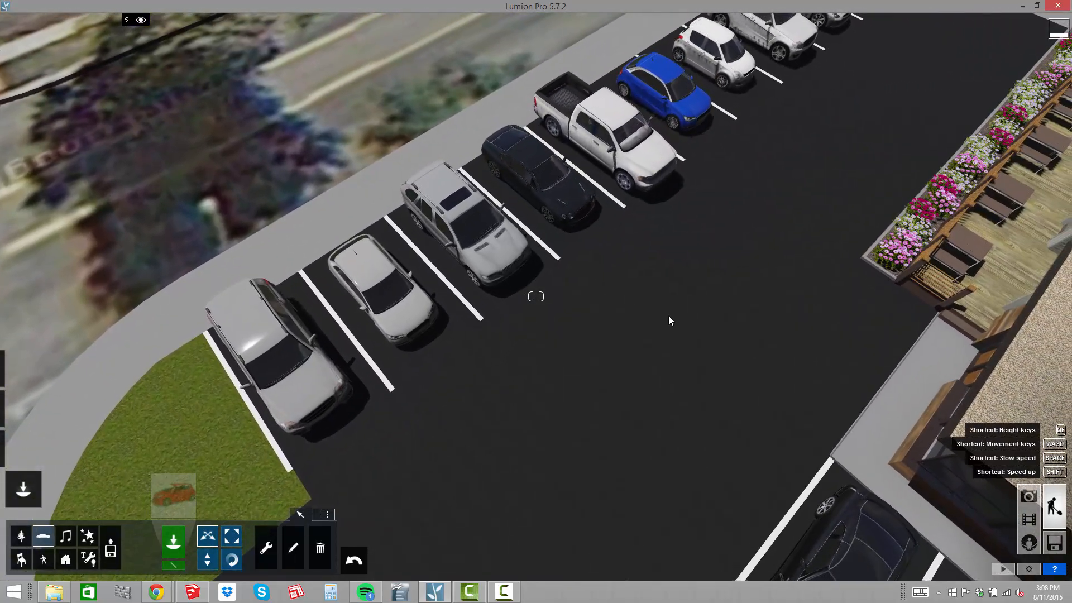
pyautogui.moveTo(388, 300); pyautogui.dragTo(343, 252)
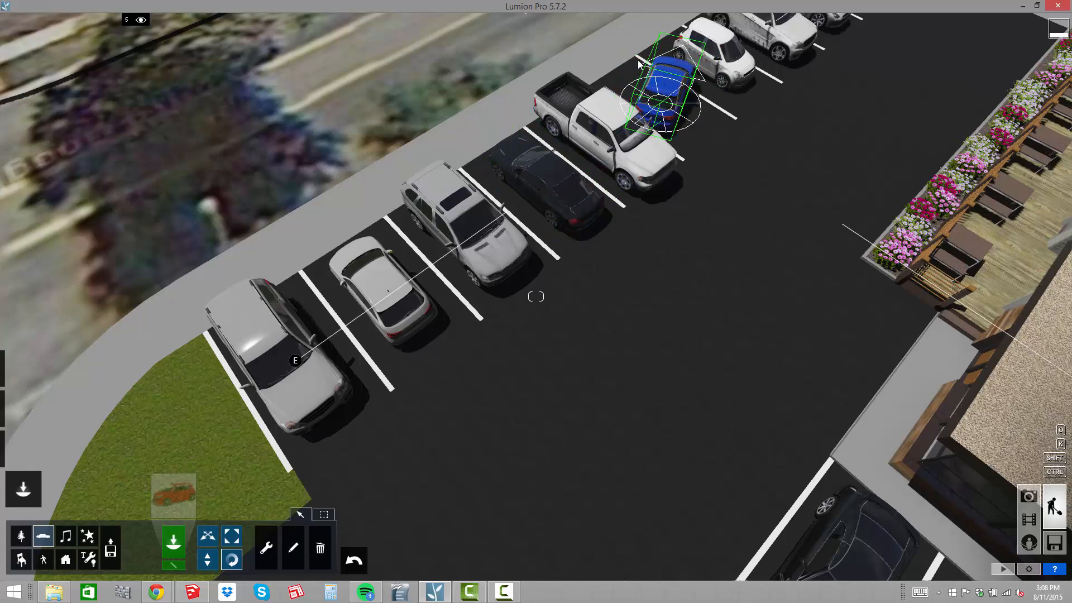
# Make the hidden layers 3 and 4 visible again, bringing back the people on the patio
pyautogui.moveTo(521, 336); pyautogui.dragTo(602, 240, button='right')
pyautogui.press('w')
pyautogui.press('s')
pyautogui.moveTo(536, 297); pyautogui.dragTo(614, 271, button='right')
pyautogui.press('w')
pyautogui.press('e')
pyautogui.press('w')
pyautogui.press('w')
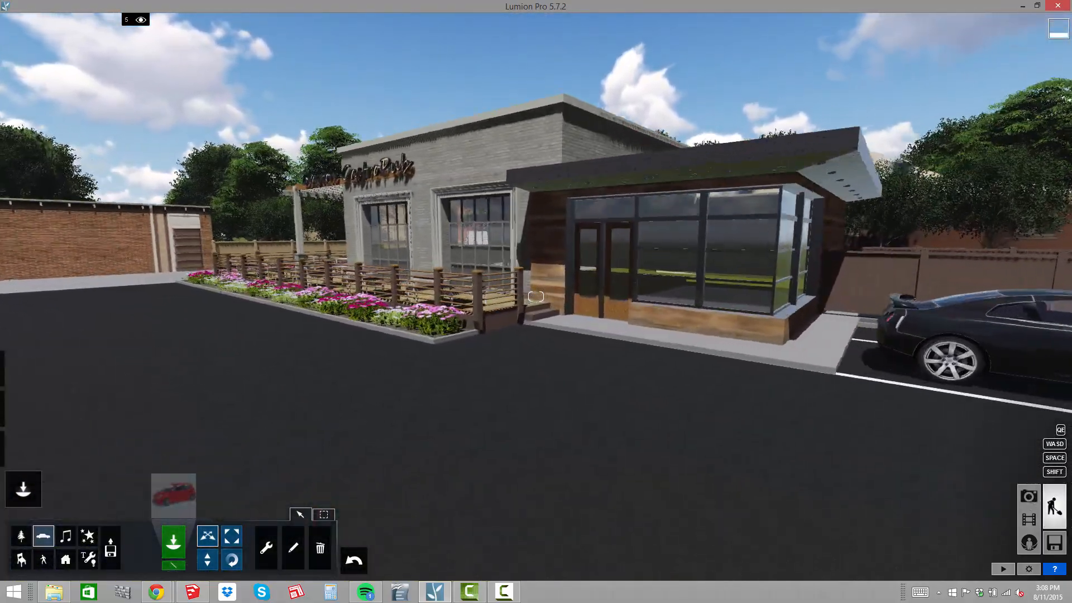
pyautogui.press('s')
pyautogui.moveTo(536, 297); pyautogui.dragTo(534, 311, button='right')
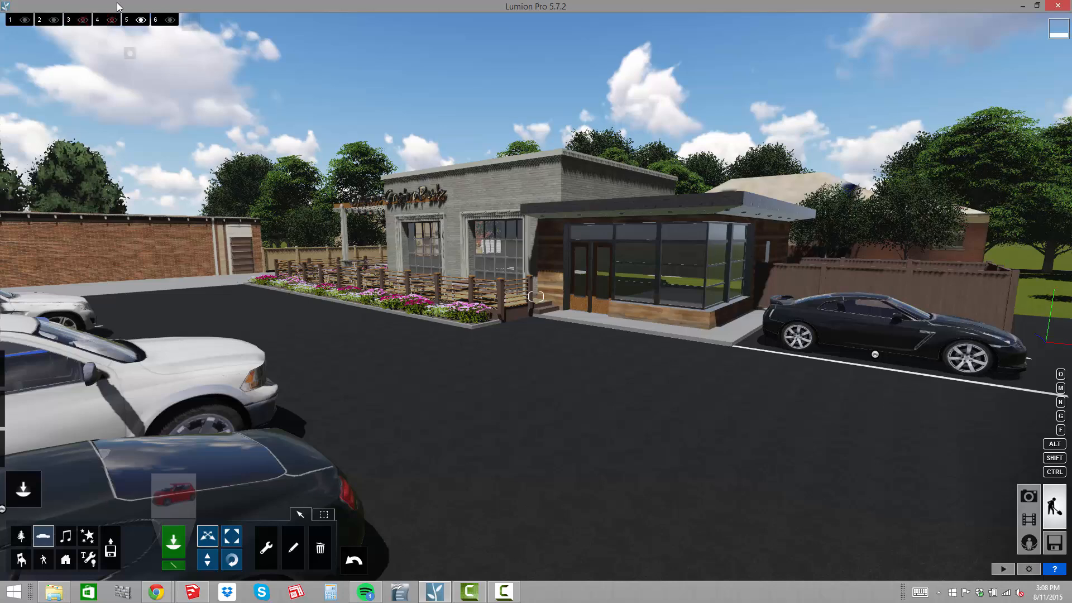
pyautogui.click(84, 21)
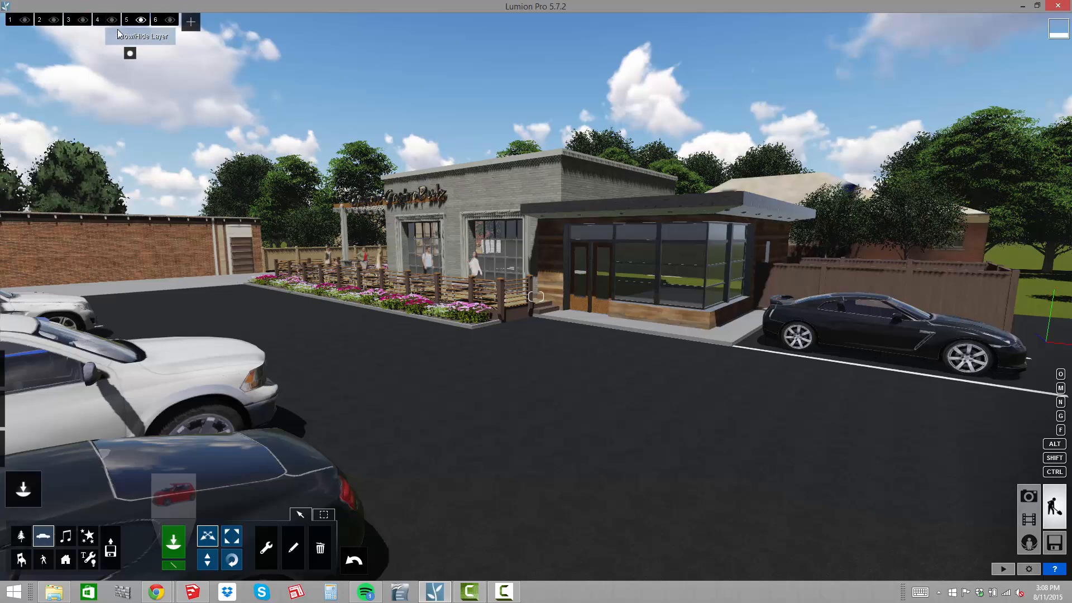